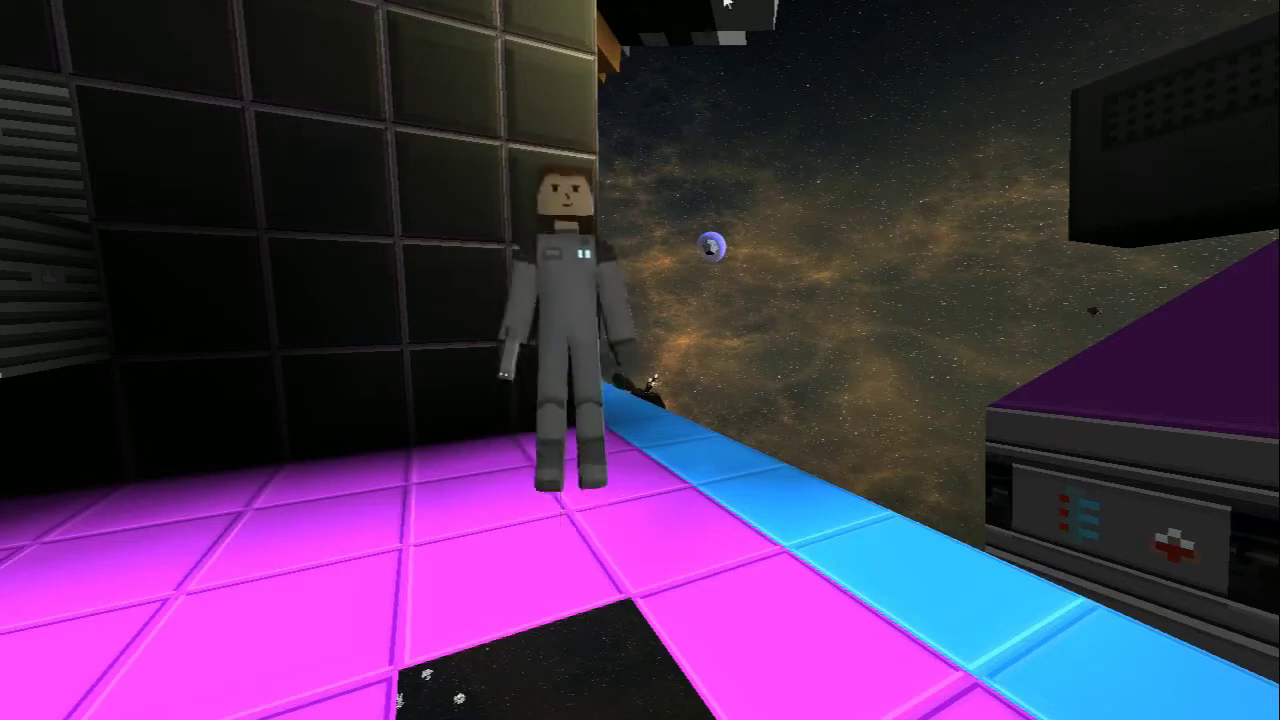
# Step: Jump on the magenta deck beside the dark wall at the station's edge
pyautogui.press('space')
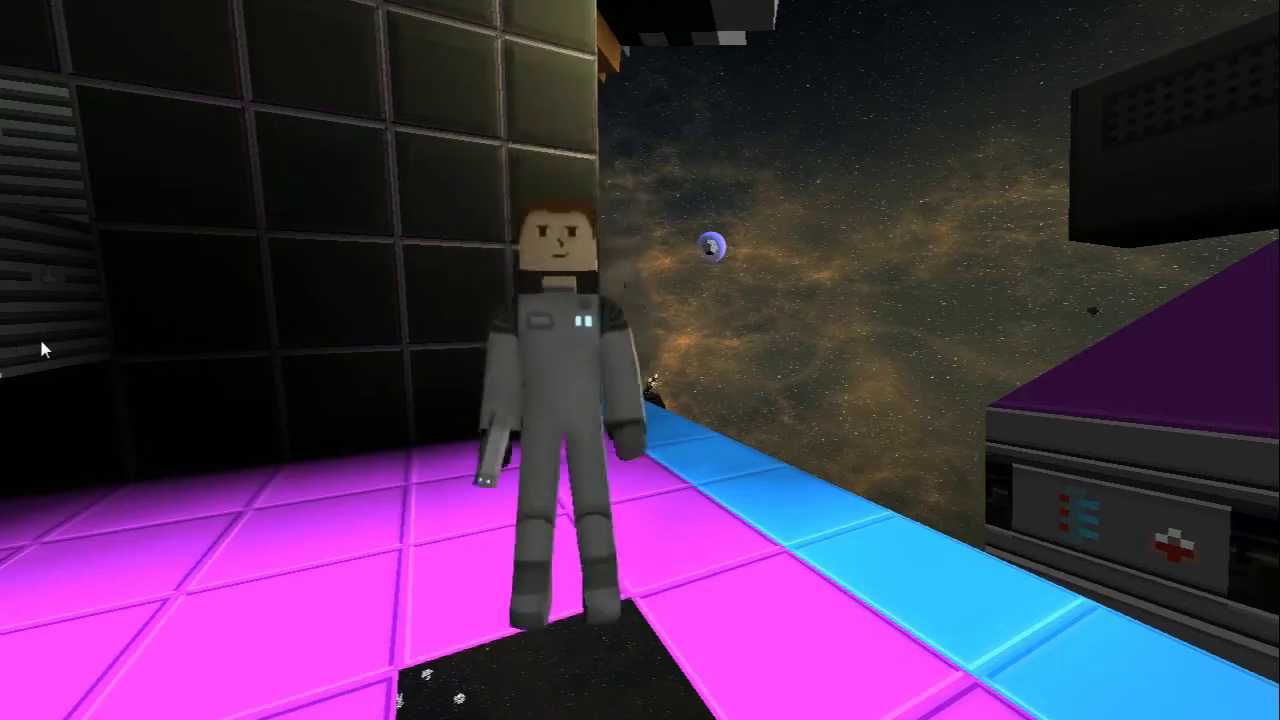
# Step: Orbit the camera around the astronaut to survey the corridor and the orange-block wall
pyautogui.moveTo(640, 360); pyautogui.dragTo(900, 360)
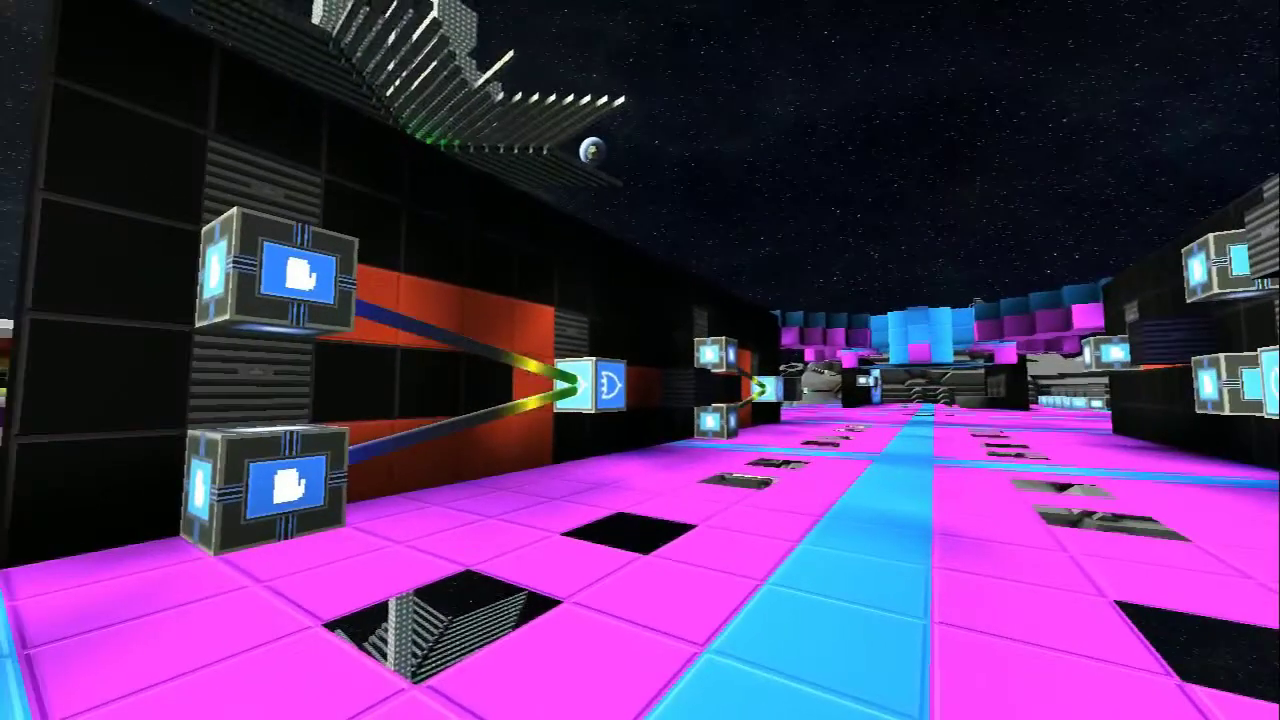
pyautogui.moveTo(640, 360); pyautogui.dragTo(640, 600)
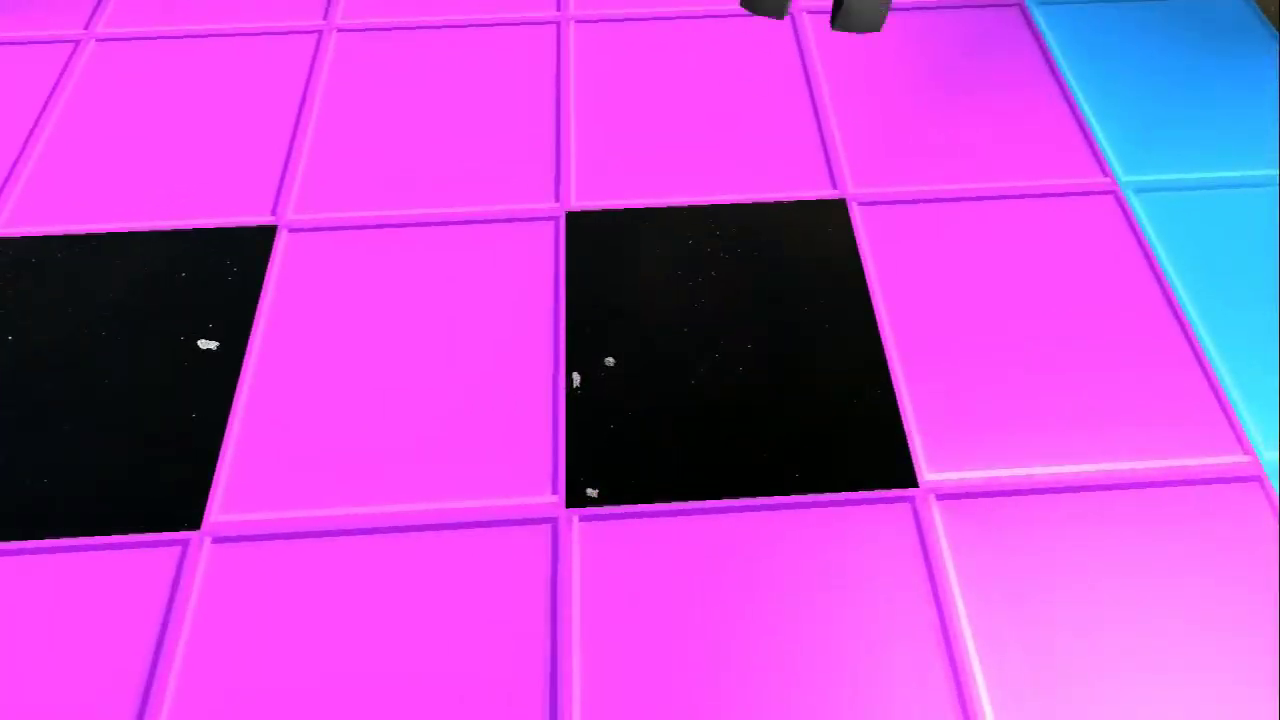
pyautogui.moveTo(640, 500); pyautogui.dragTo(640, 250)
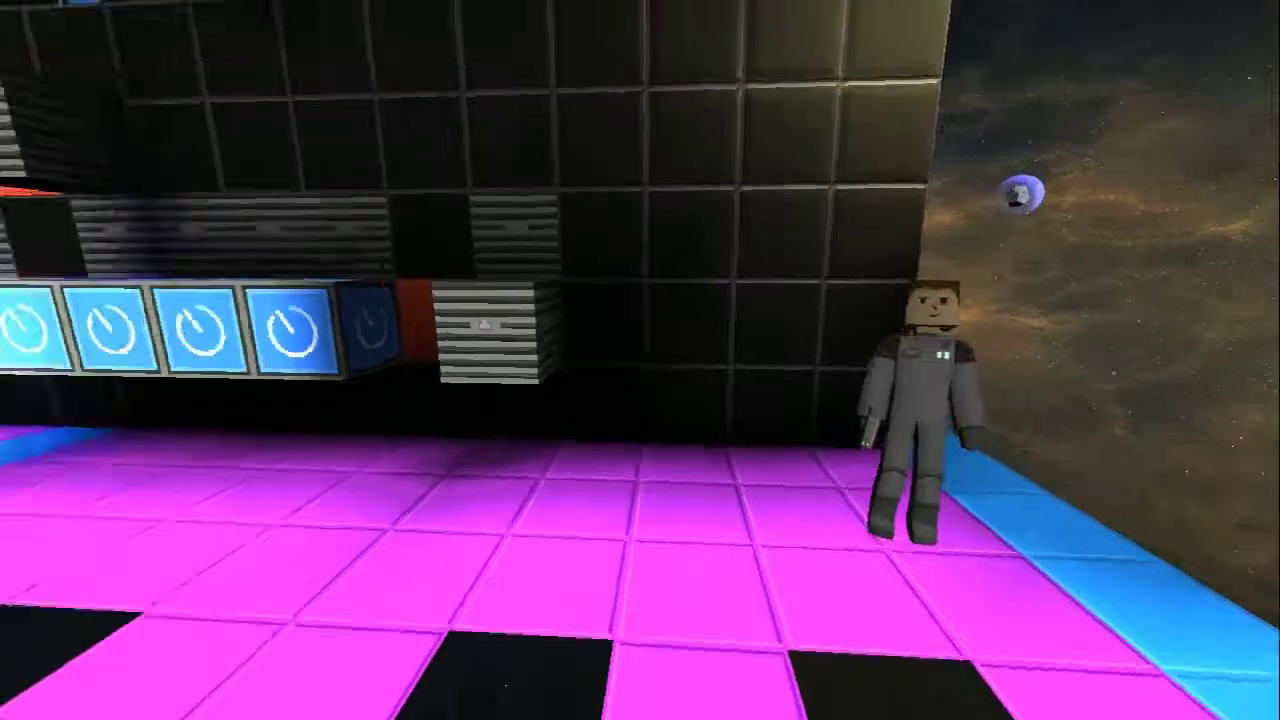
pyautogui.moveTo(640, 360); pyautogui.dragTo(350, 360)
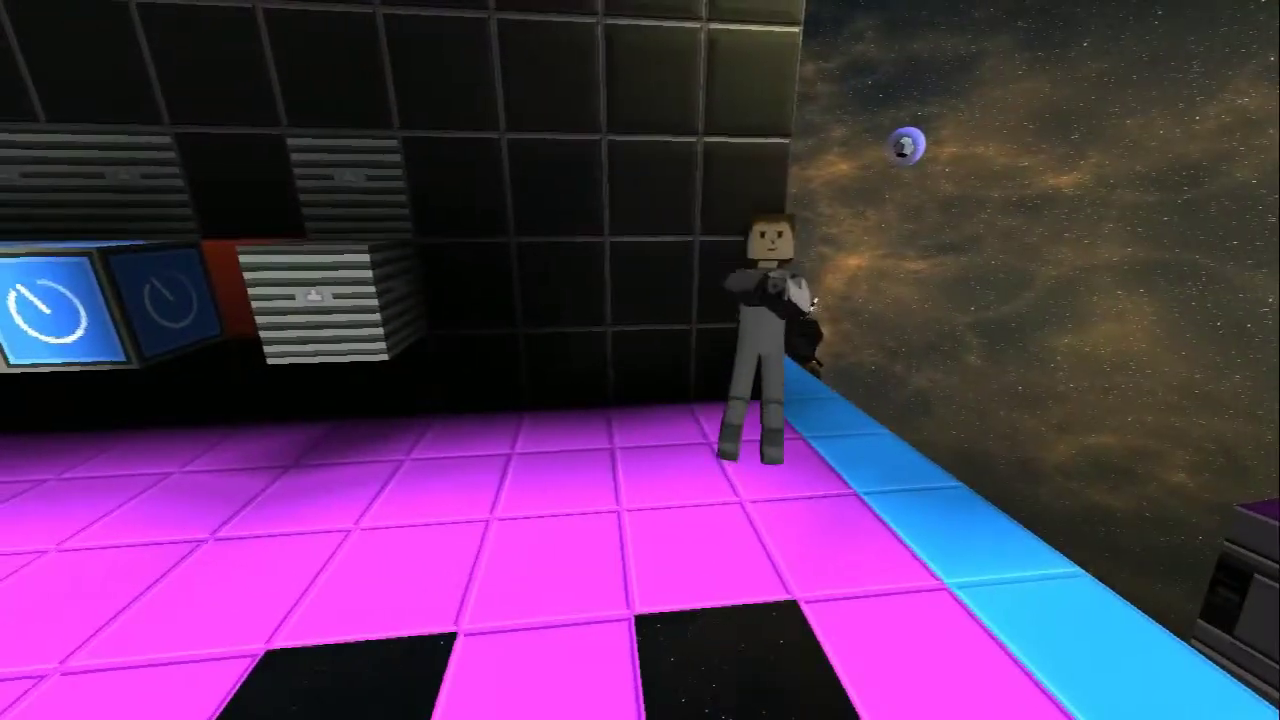
pyautogui.moveTo(640, 360); pyautogui.dragTo(400, 360)
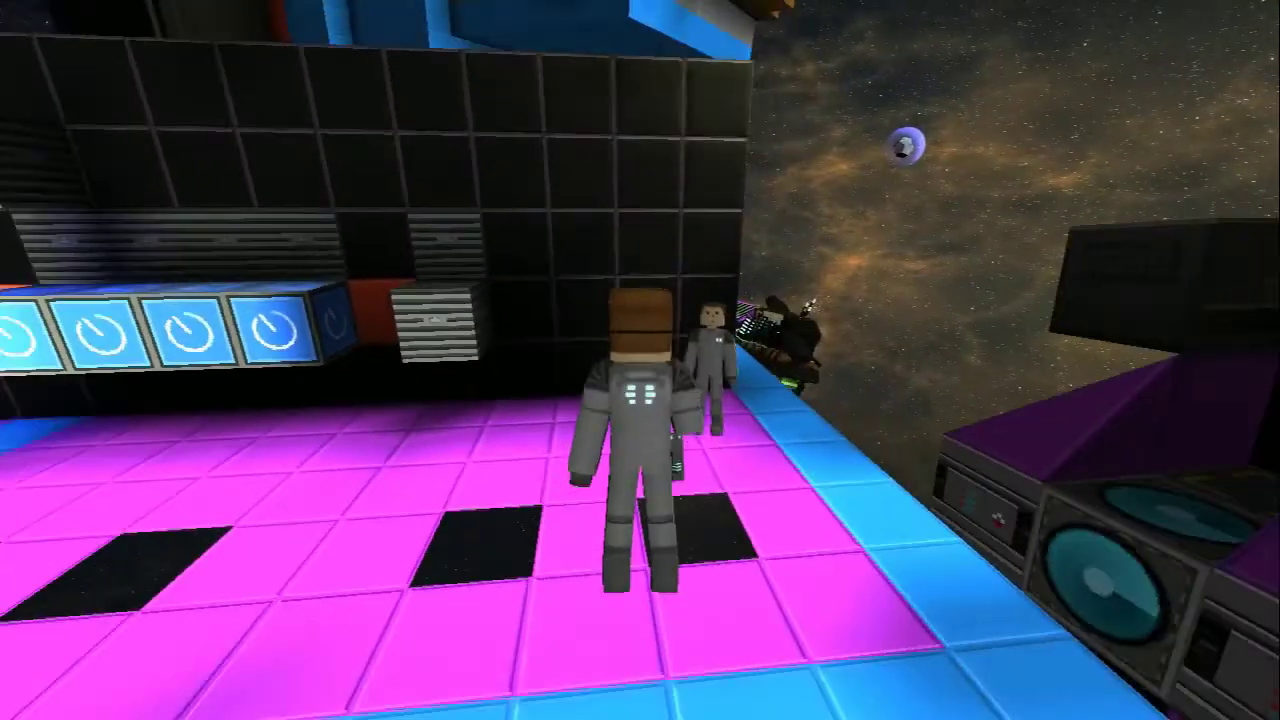
pyautogui.moveTo(640, 360); pyautogui.dragTo(300, 360)
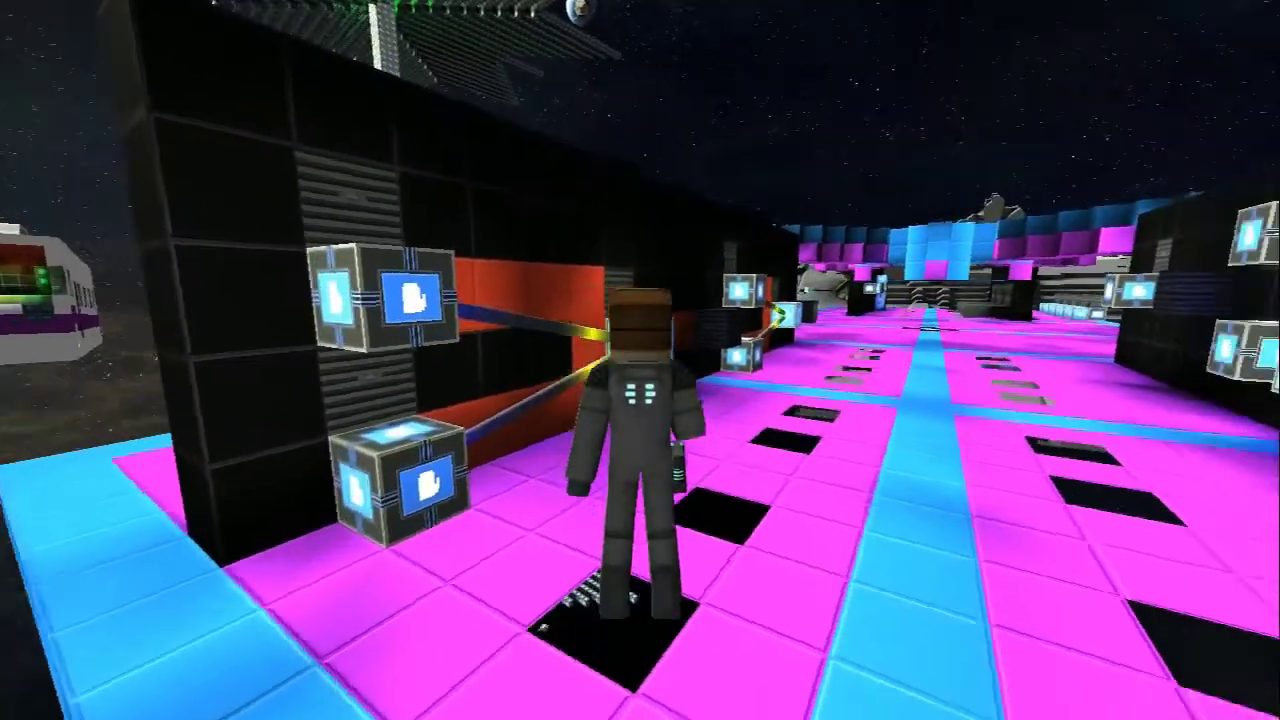
pyautogui.moveTo(640, 360); pyautogui.dragTo(400, 360)
pyautogui.moveTo(640, 360); pyautogui.dragTo(400, 360)
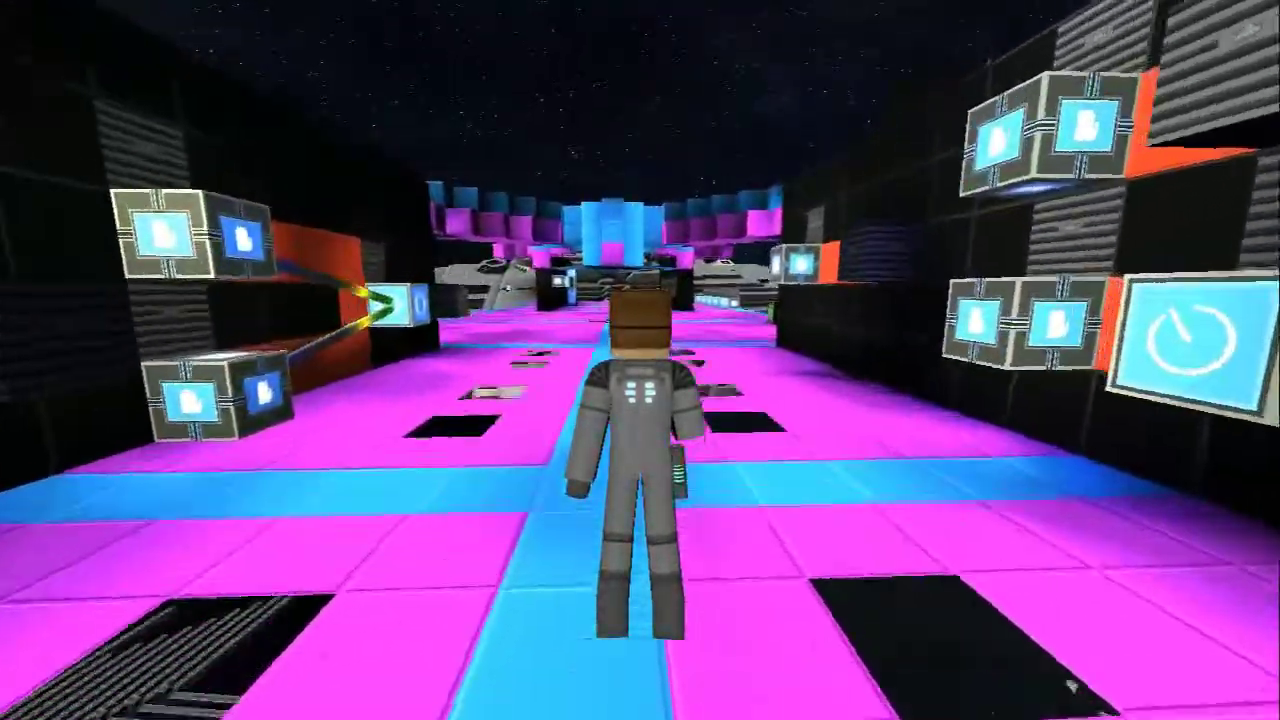
pyautogui.moveTo(640, 360); pyautogui.dragTo(300, 360)
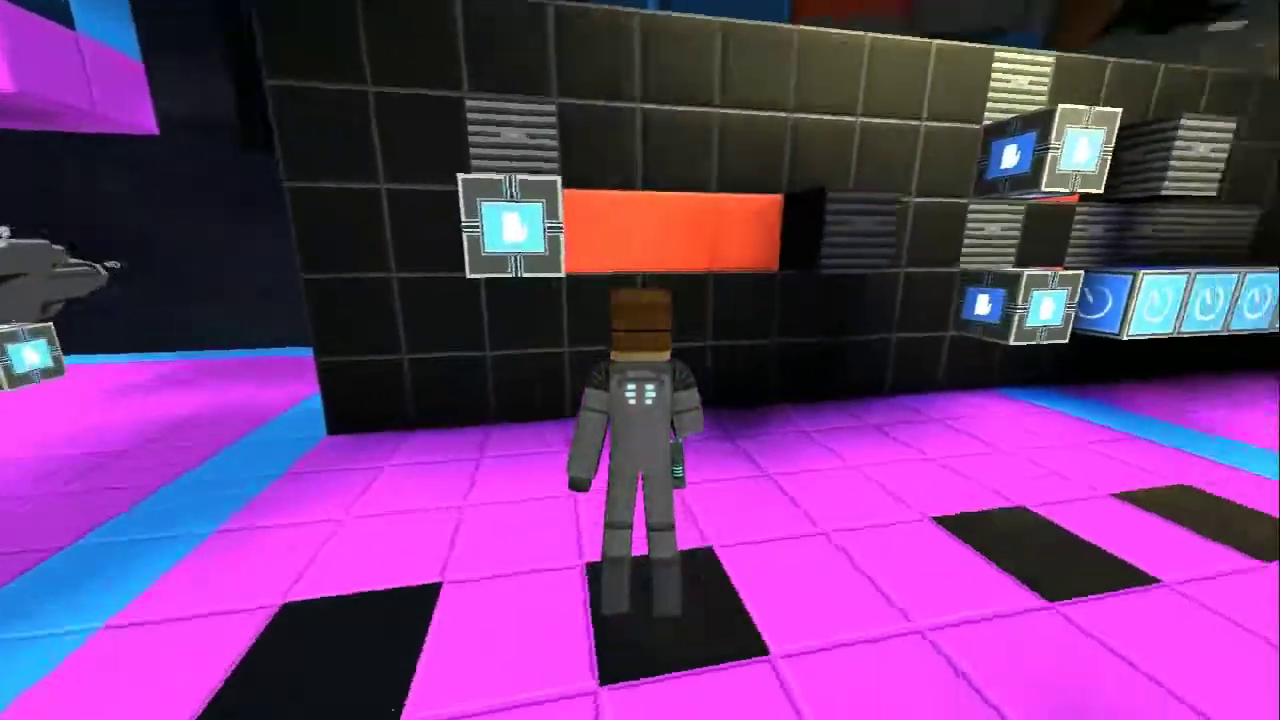
pyautogui.moveTo(640, 360); pyautogui.dragTo(880, 360)
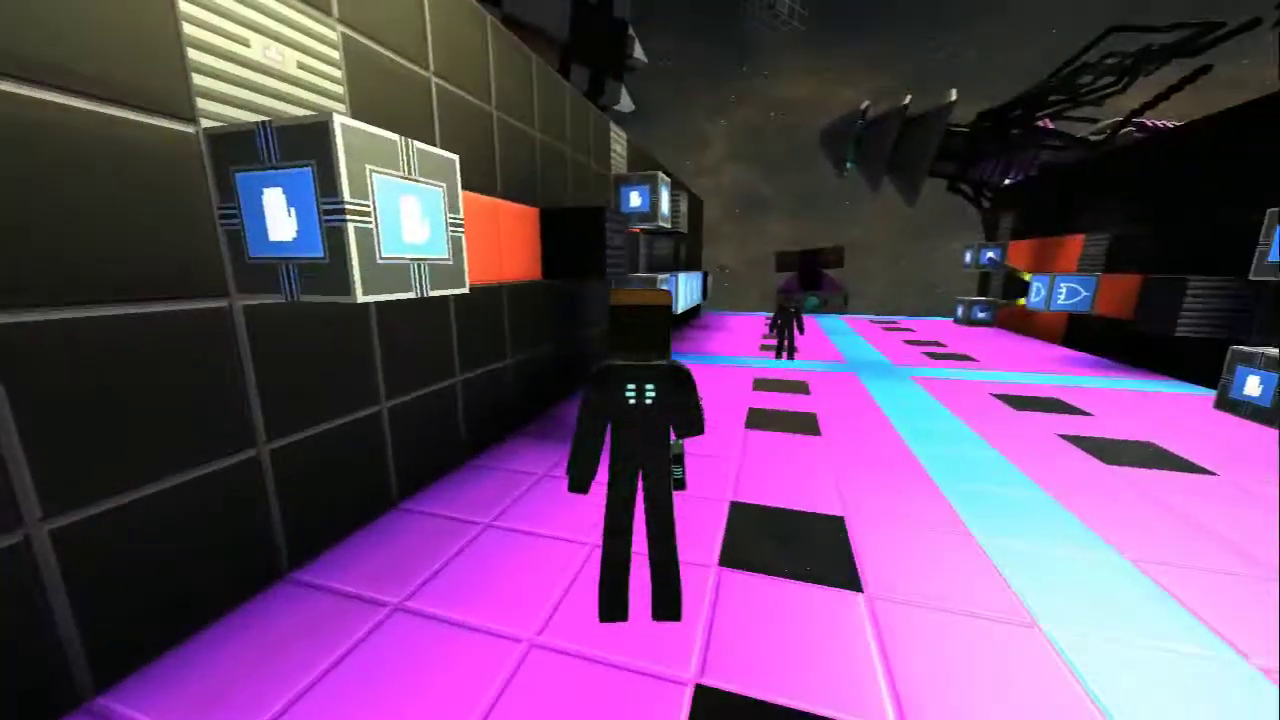
# Step: Switch between first- and third-person views and move up to the activation module
pyautogui.press('v')
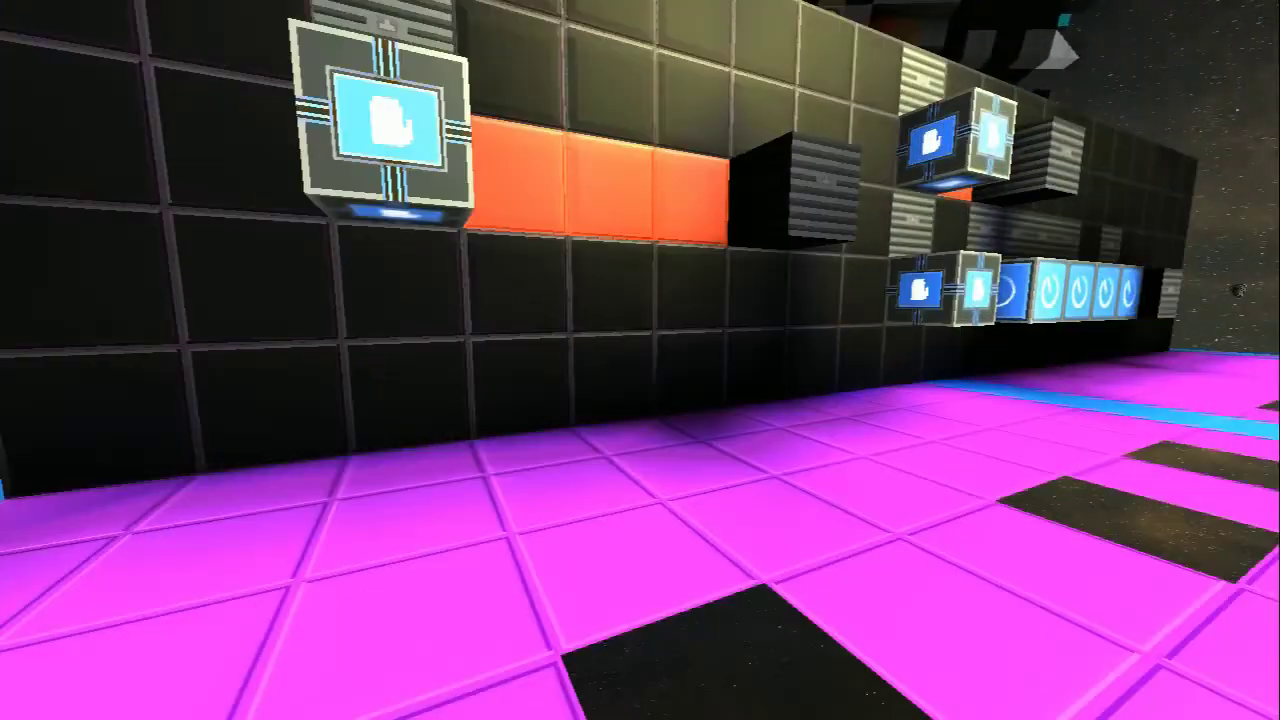
pyautogui.press('v')
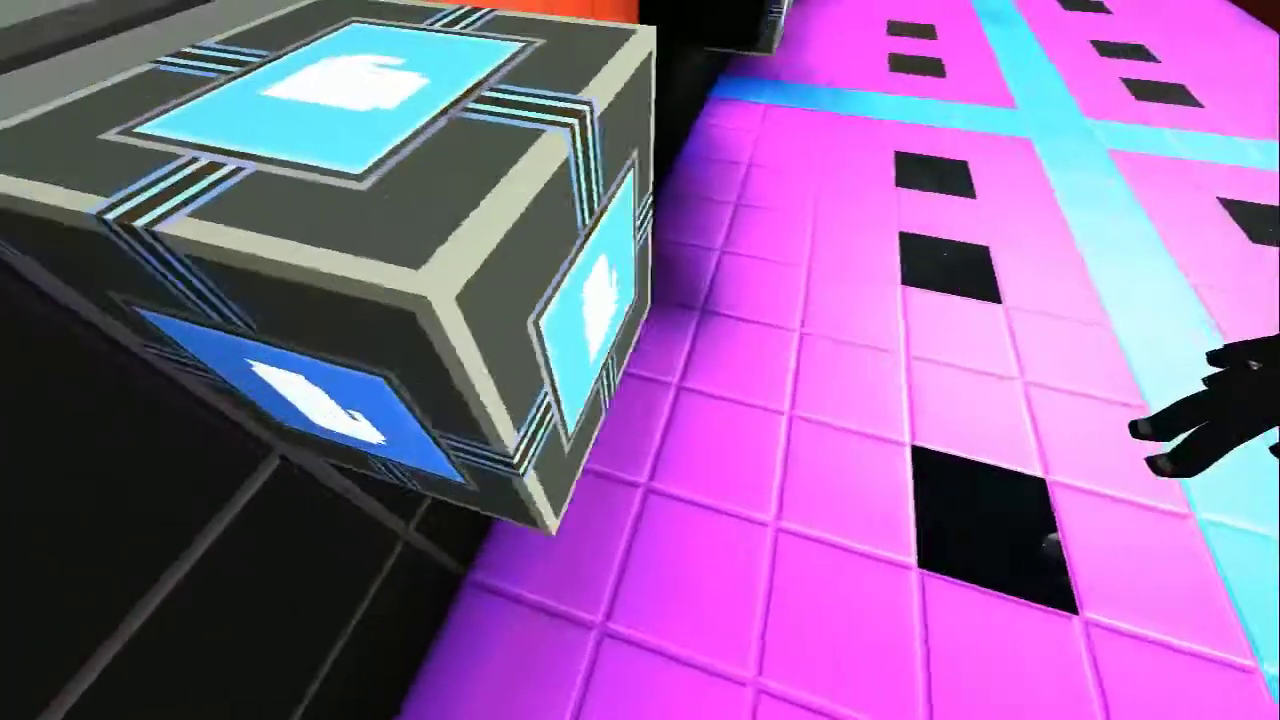
pyautogui.press('s')
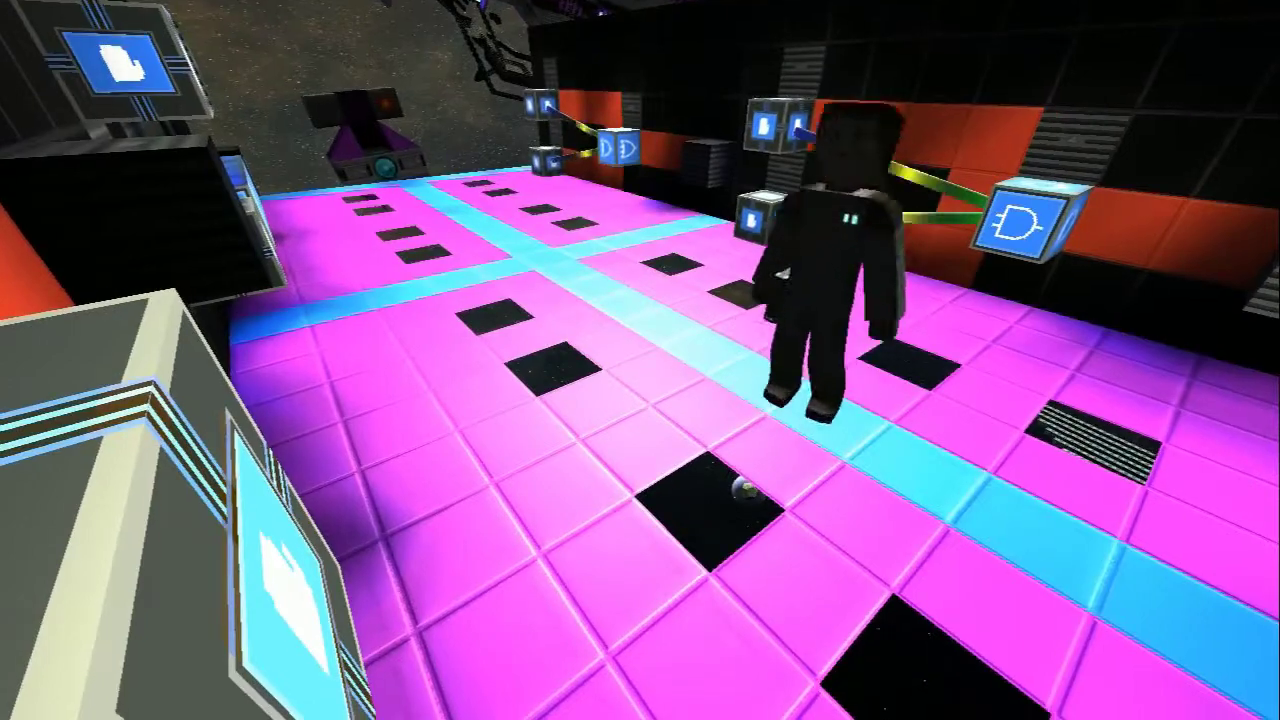
pyautogui.press('v')
pyautogui.press('s')
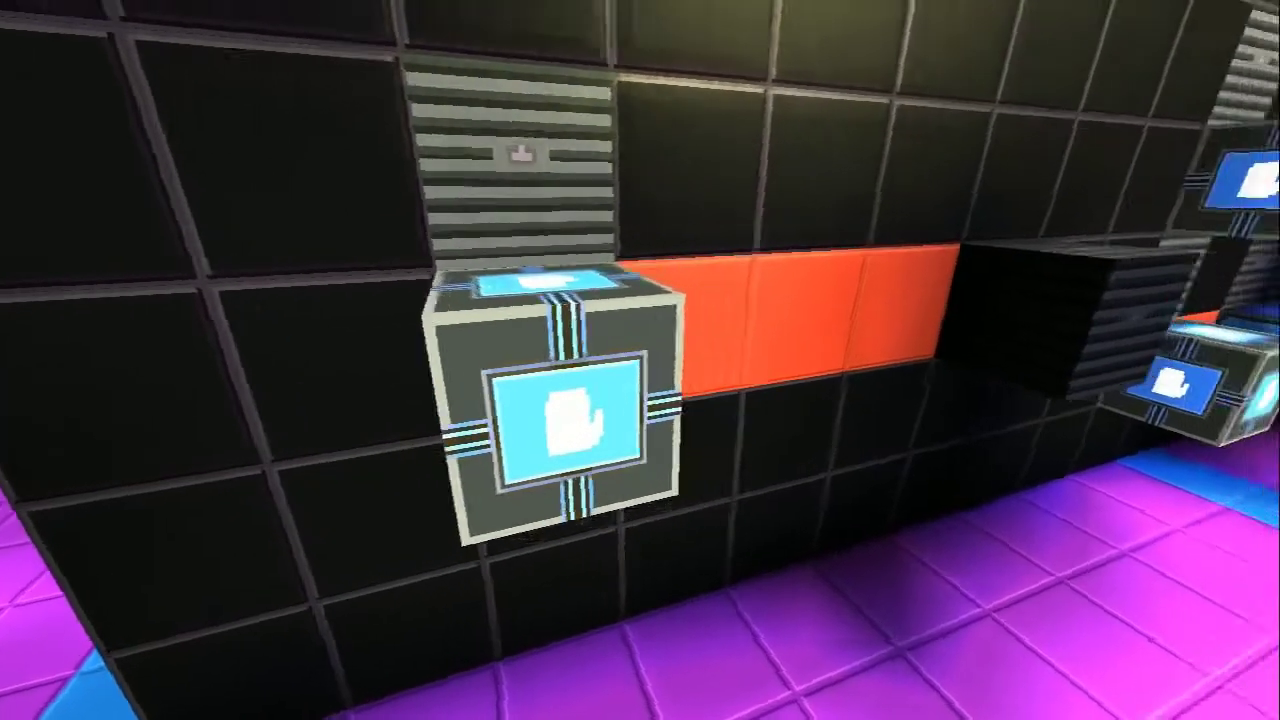
pyautogui.press('Tab')
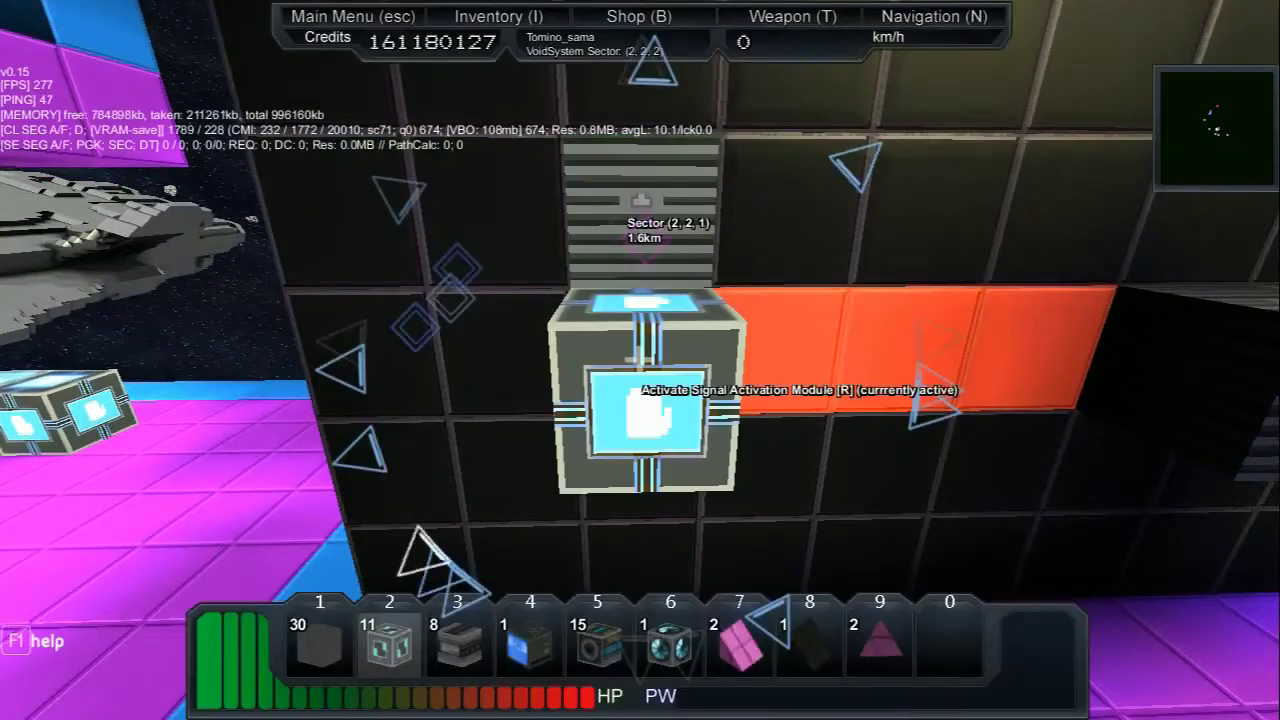
pyautogui.press('v')
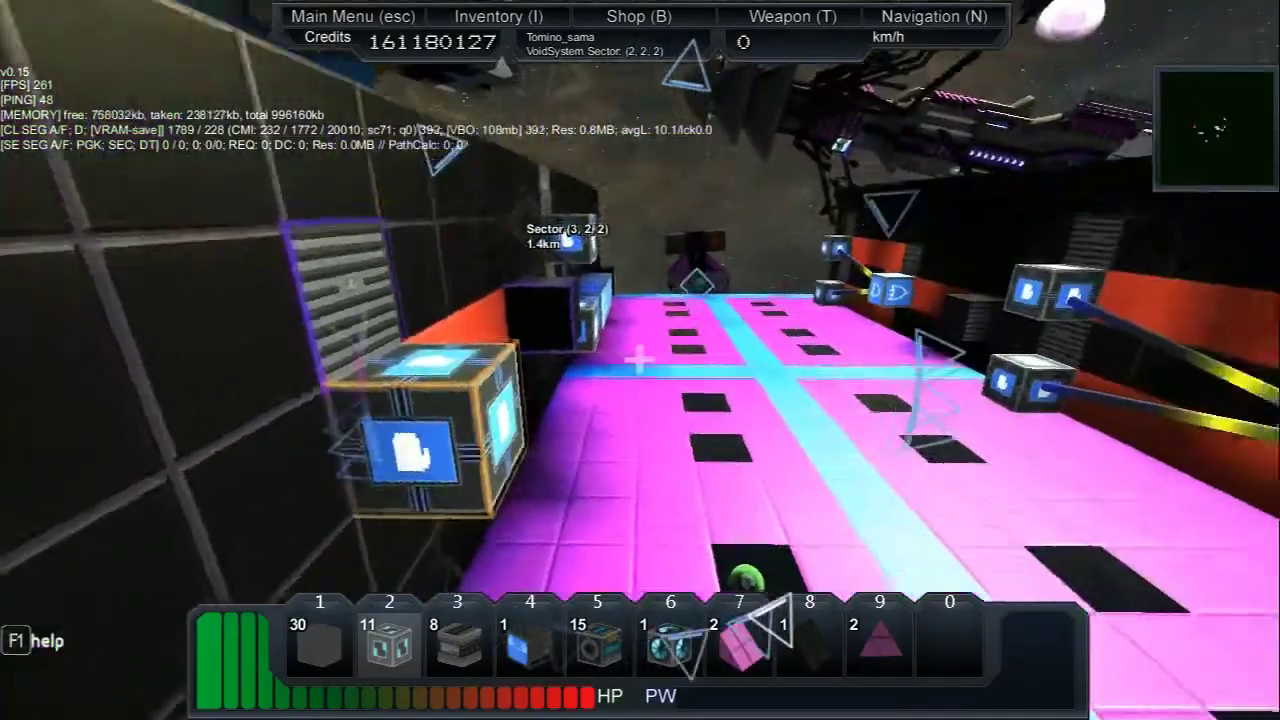
pyautogui.press('w')
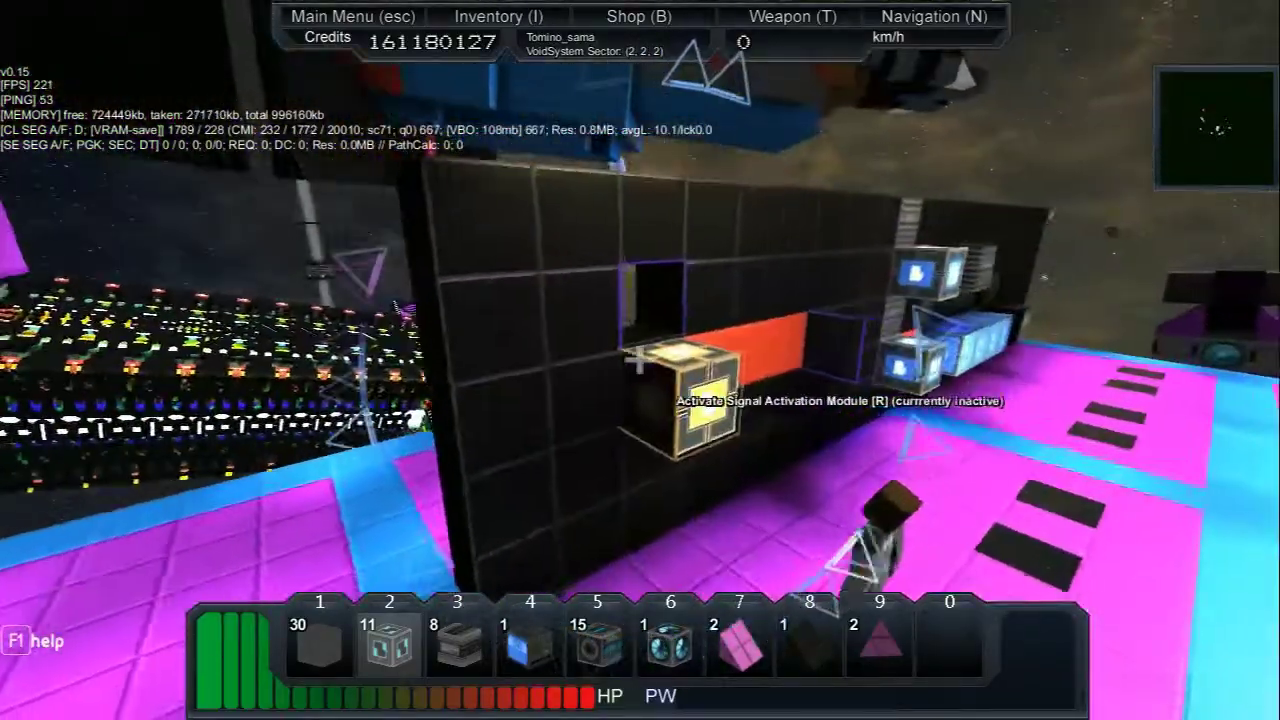
pyautogui.press('a')
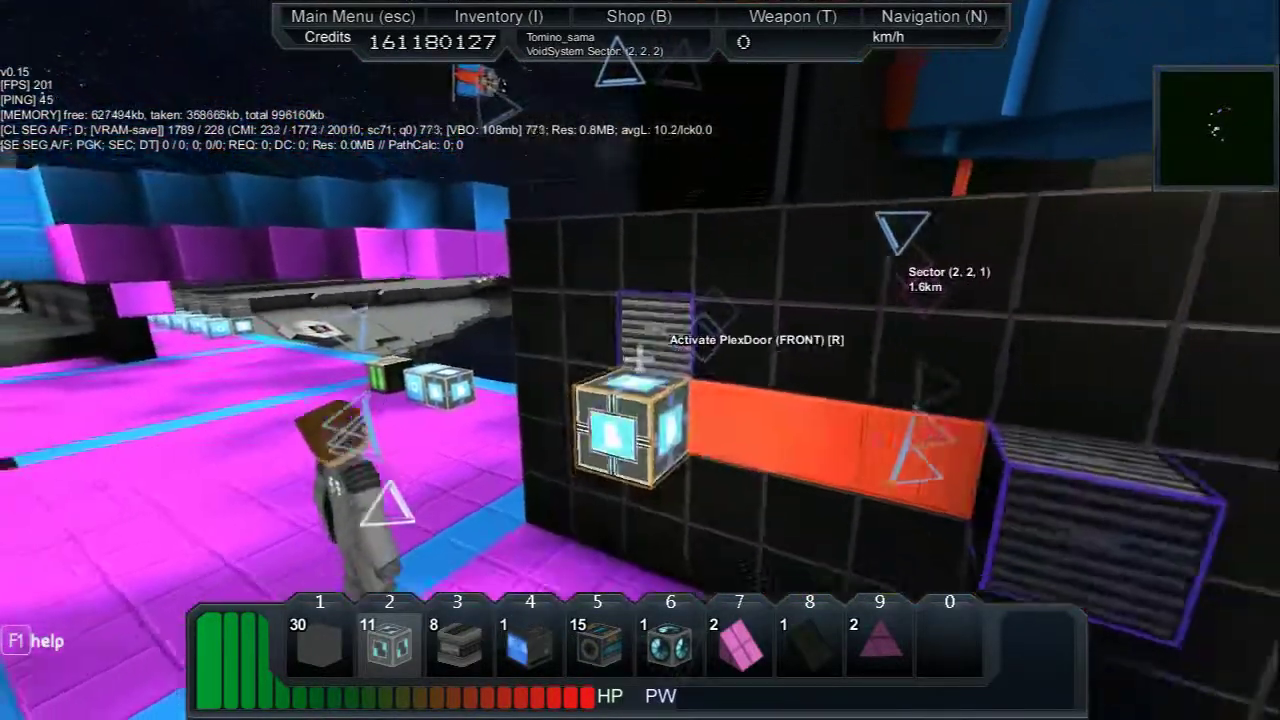
# Step: Toggle the activation module on and off repeatedly, leaving the opening closed
pyautogui.press('r')
pyautogui.press('Tab')
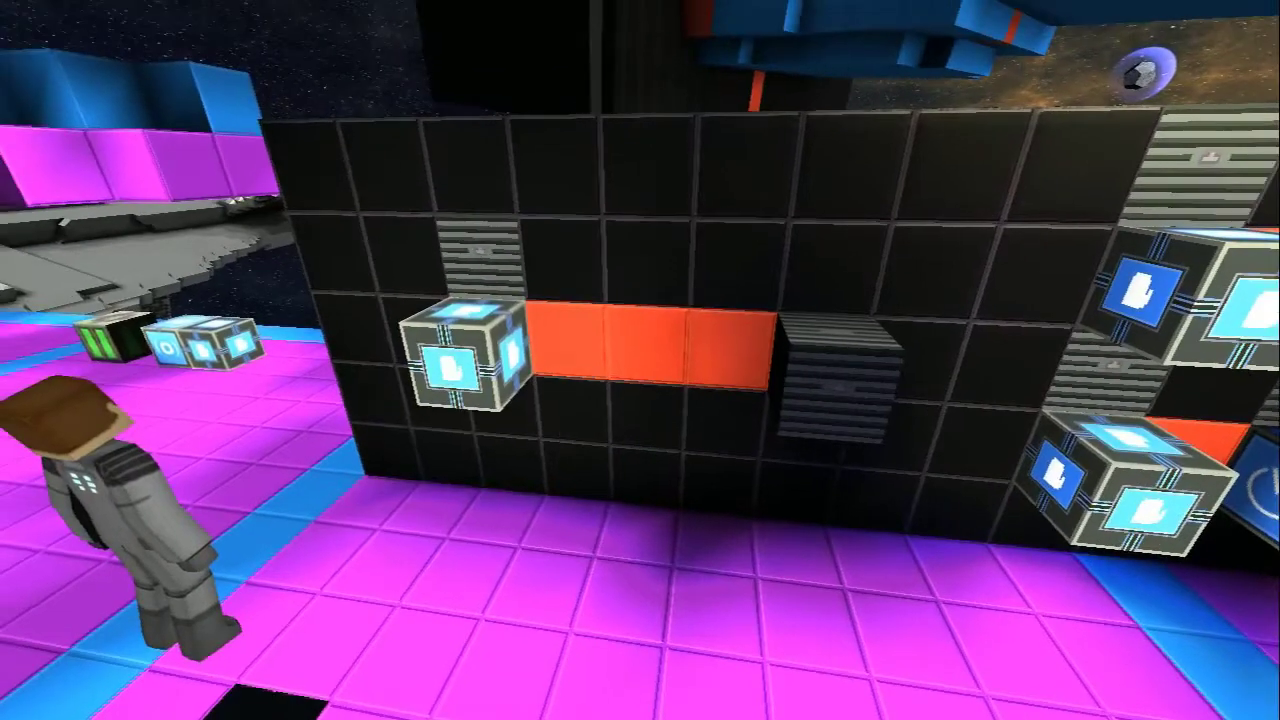
pyautogui.press('w')
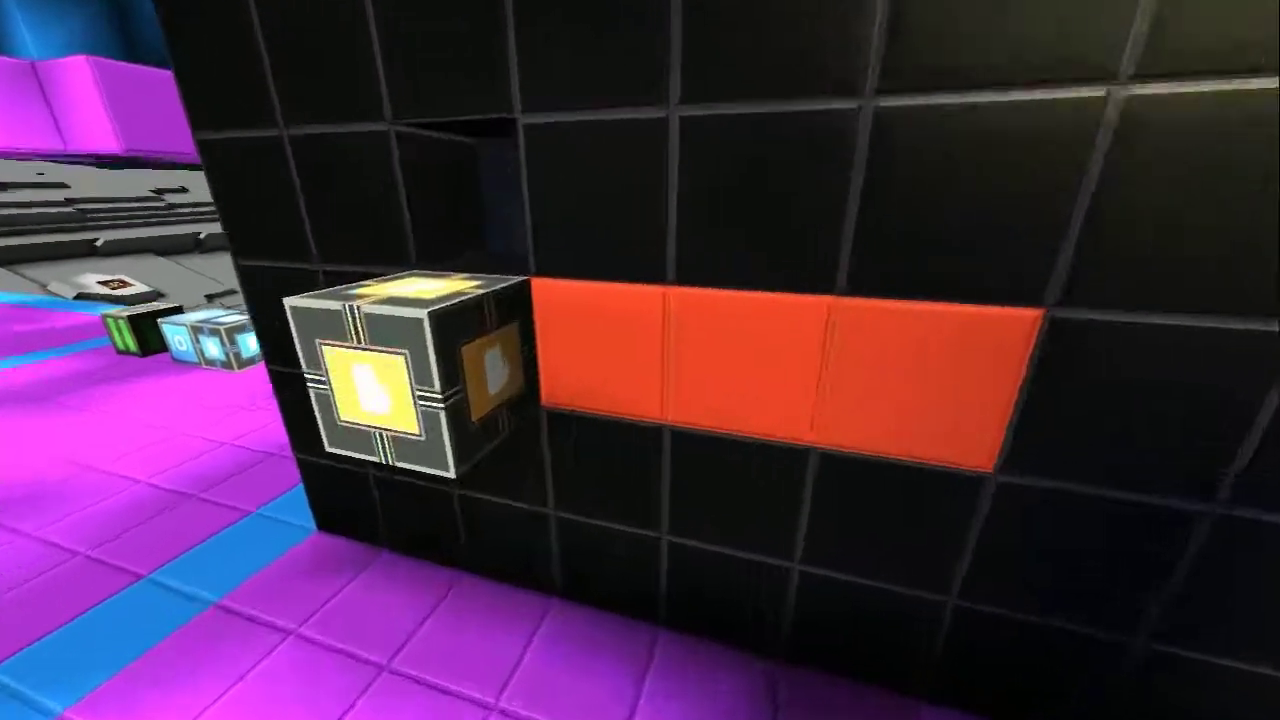
pyautogui.press('s')
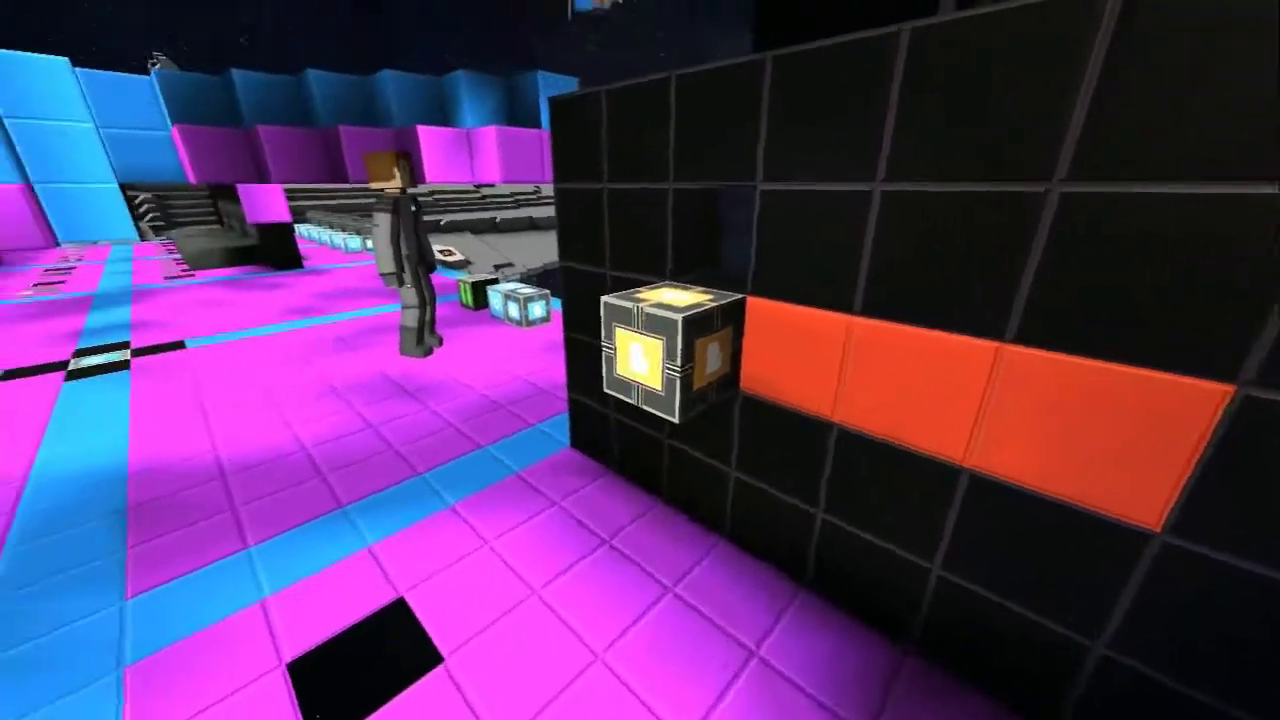
pyautogui.press('w')
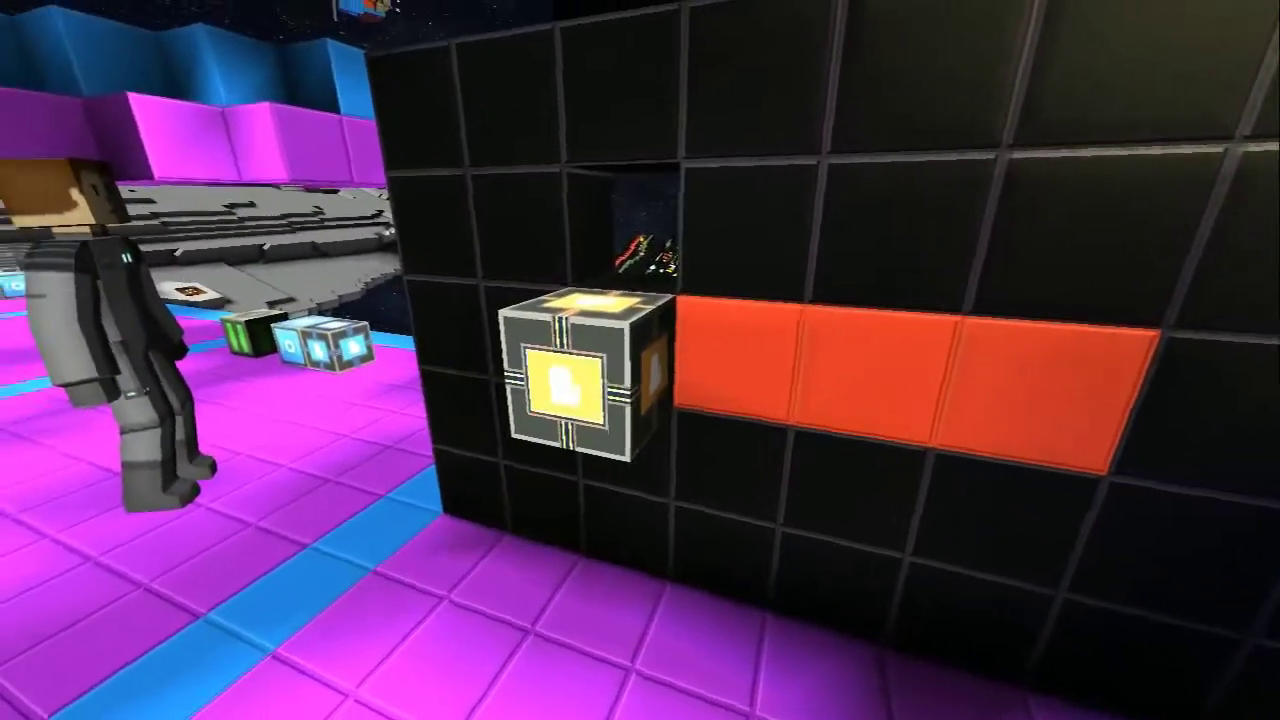
pyautogui.press('s')
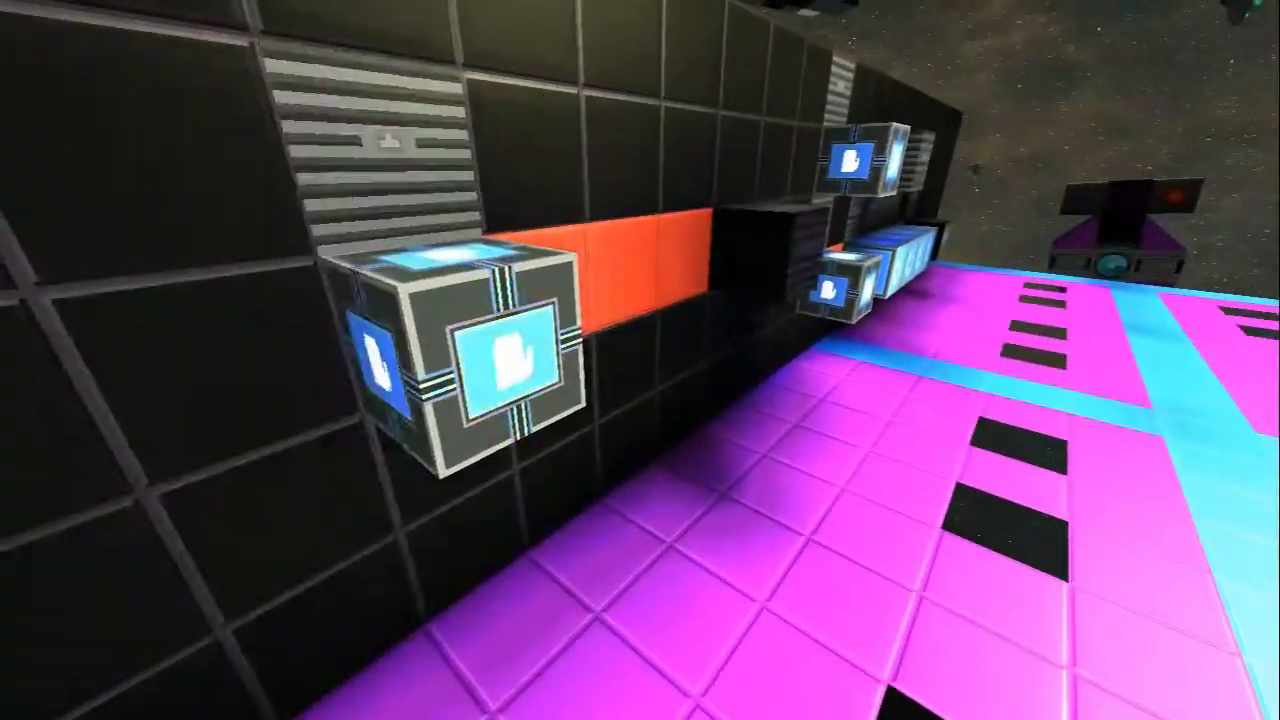
pyautogui.press('w')
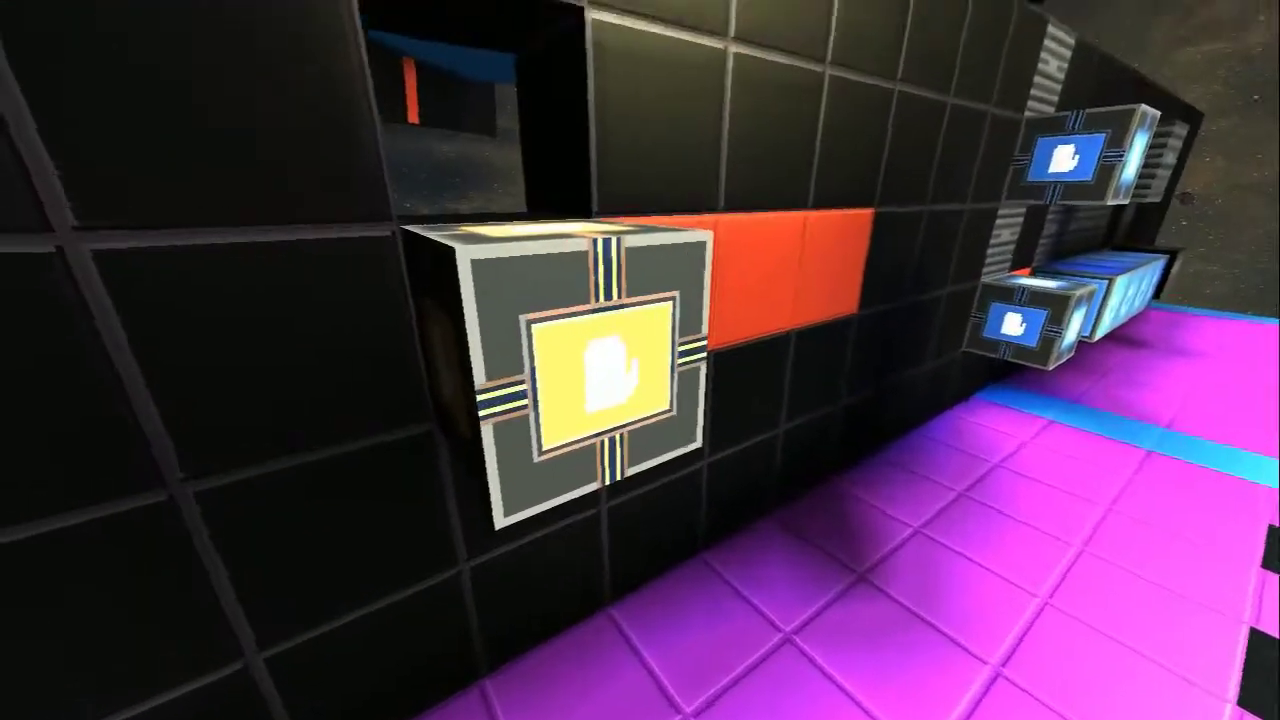
# Step: Walk out across the tiled floor toward the left black wall
pyautogui.press('w')
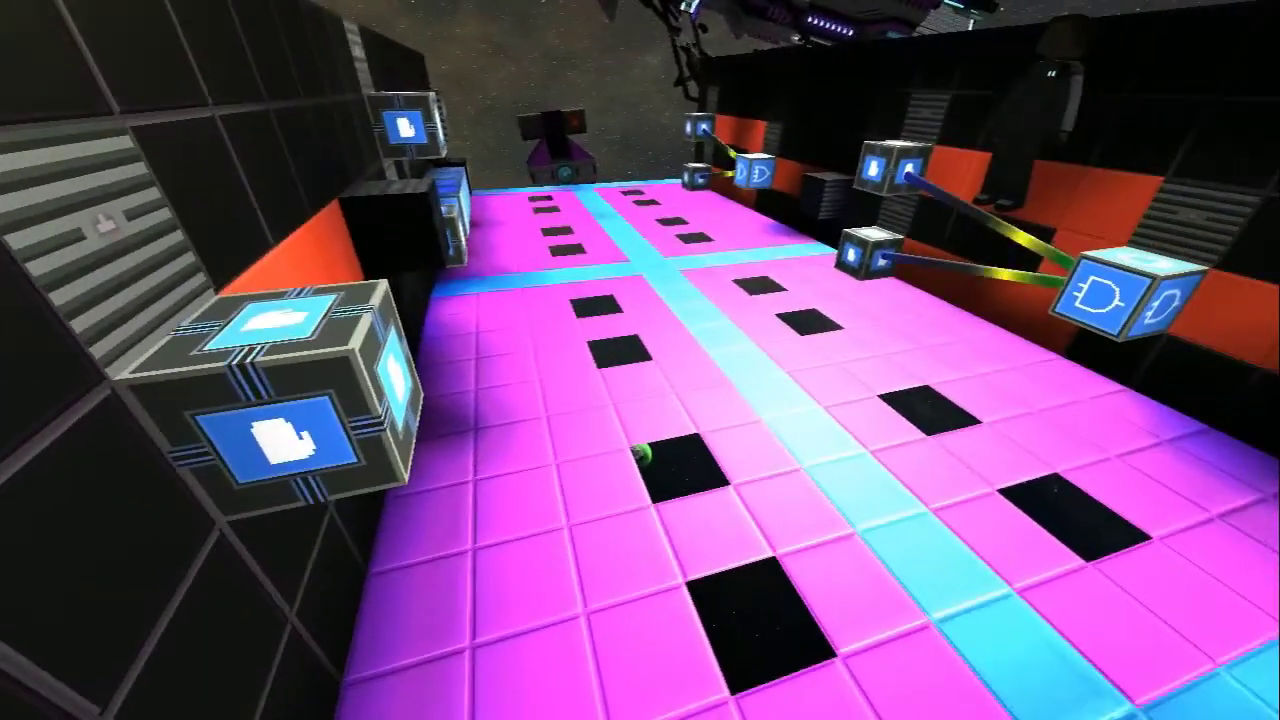
pyautogui.press('w')
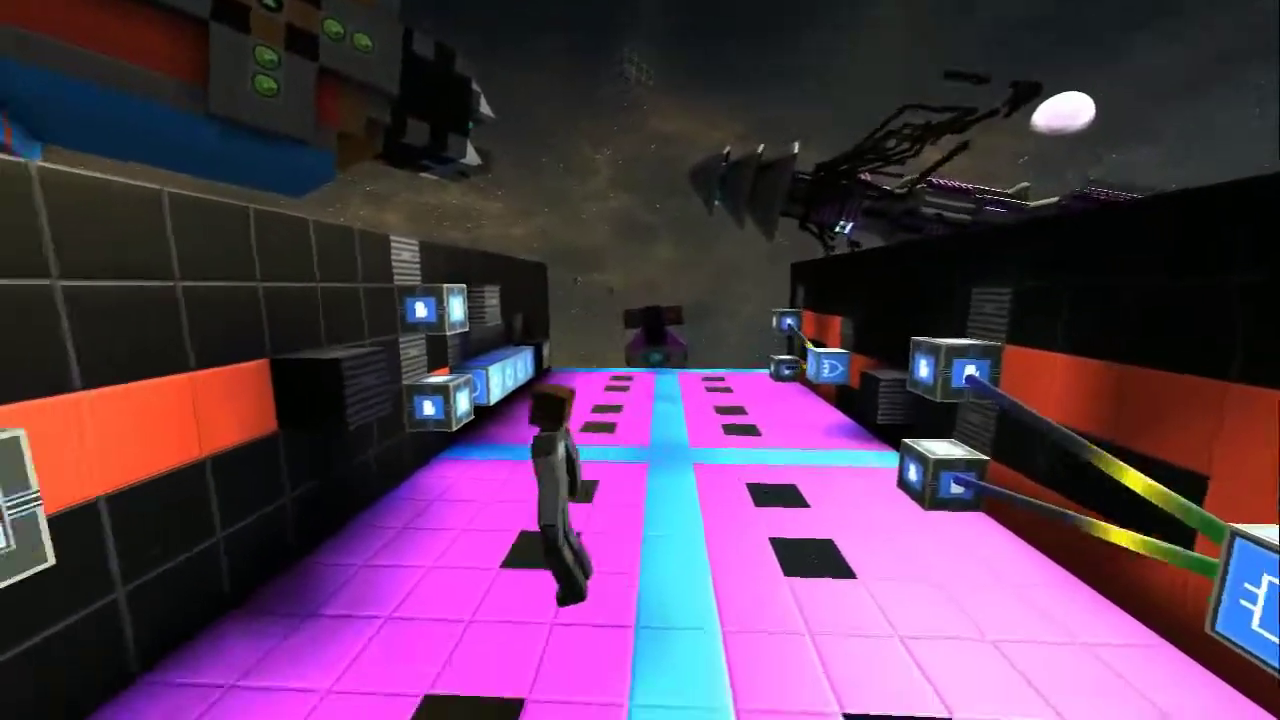
pyautogui.press('w')
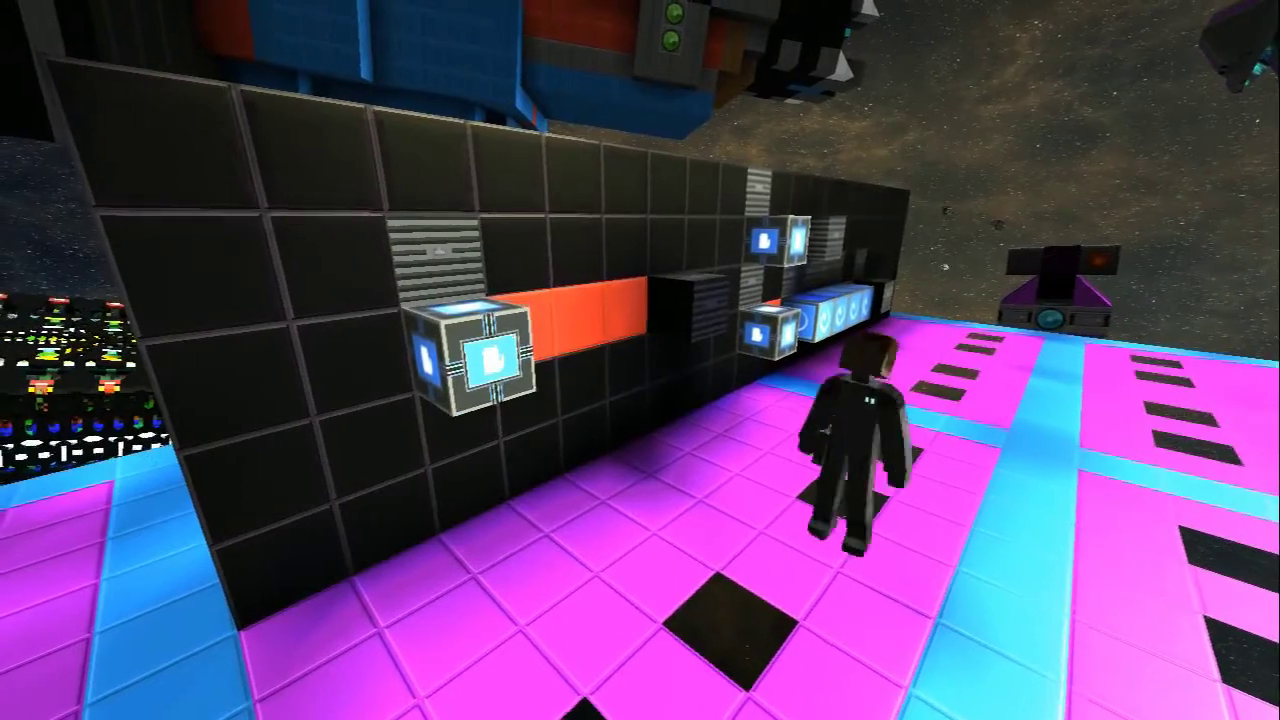
pyautogui.press('w')
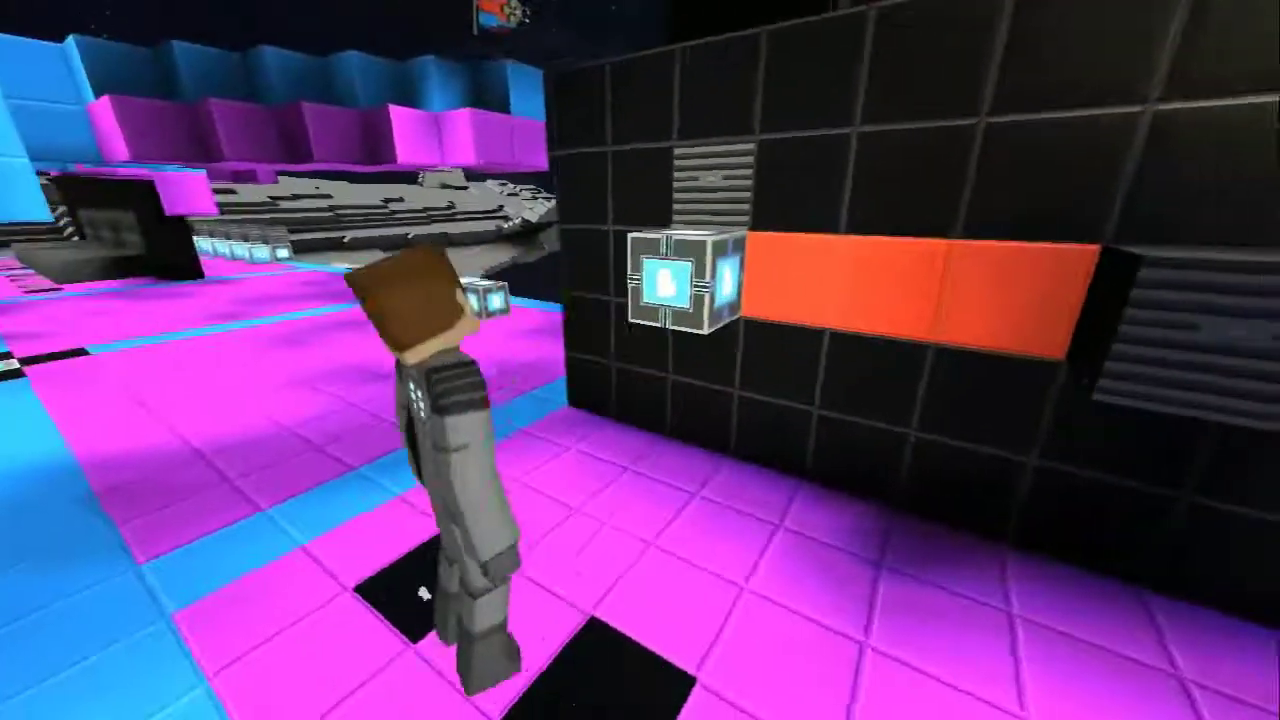
pyautogui.press('w')
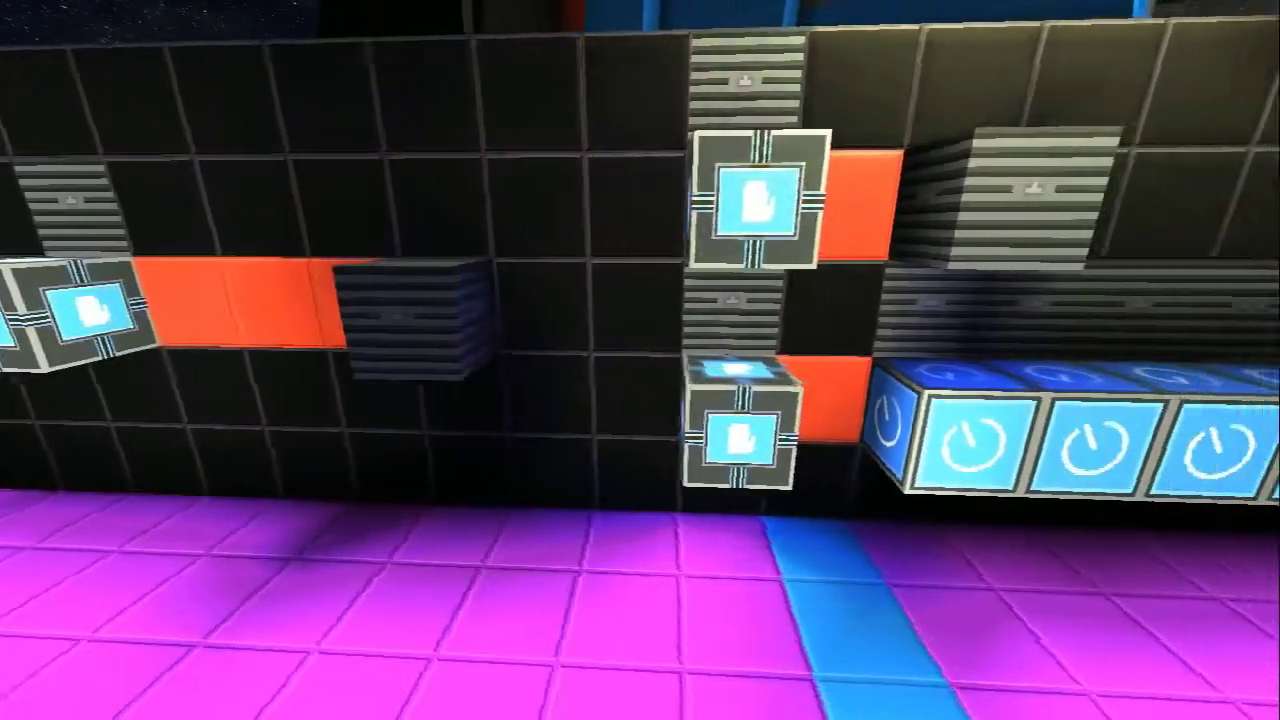
pyautogui.press('w')
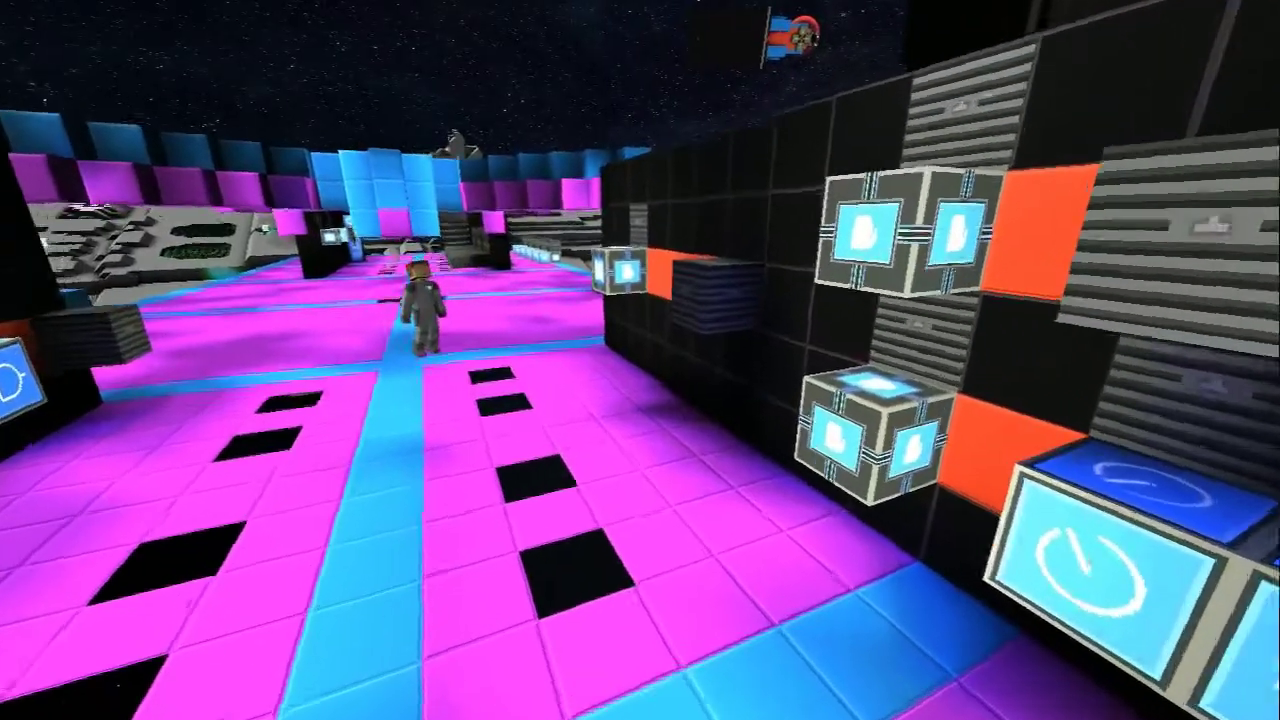
pyautogui.press('w')
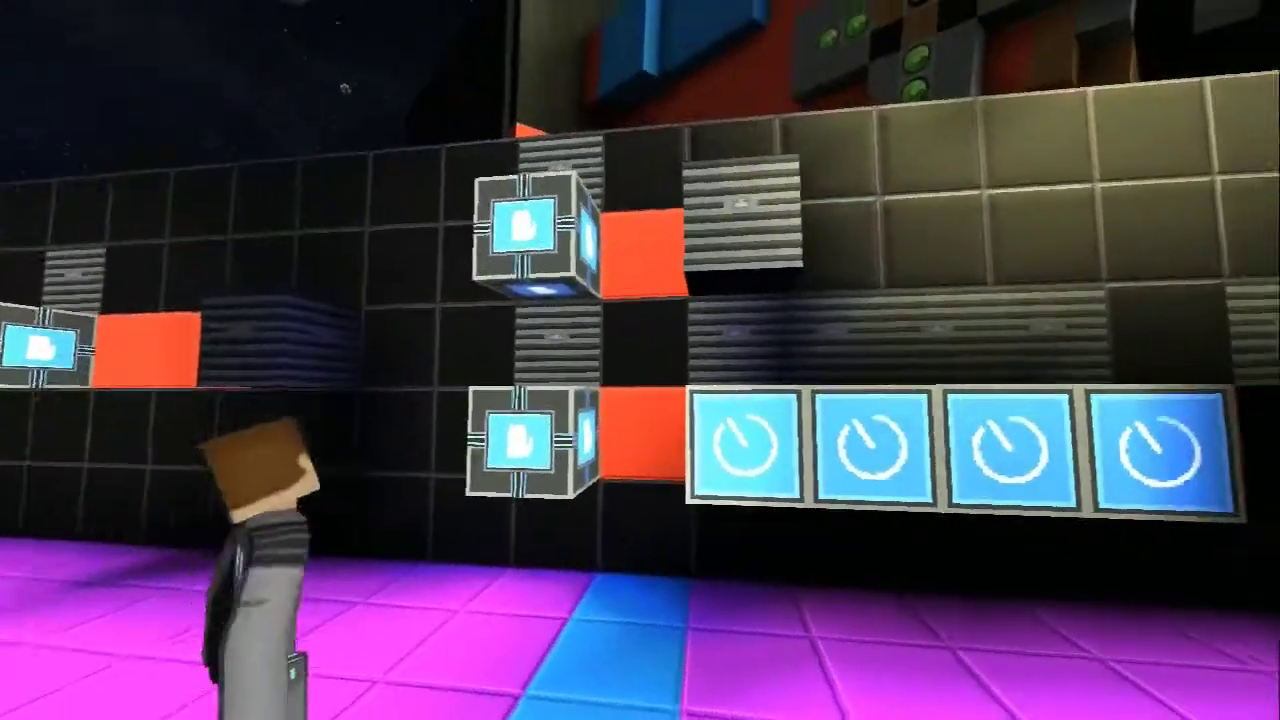
pyautogui.press('w')
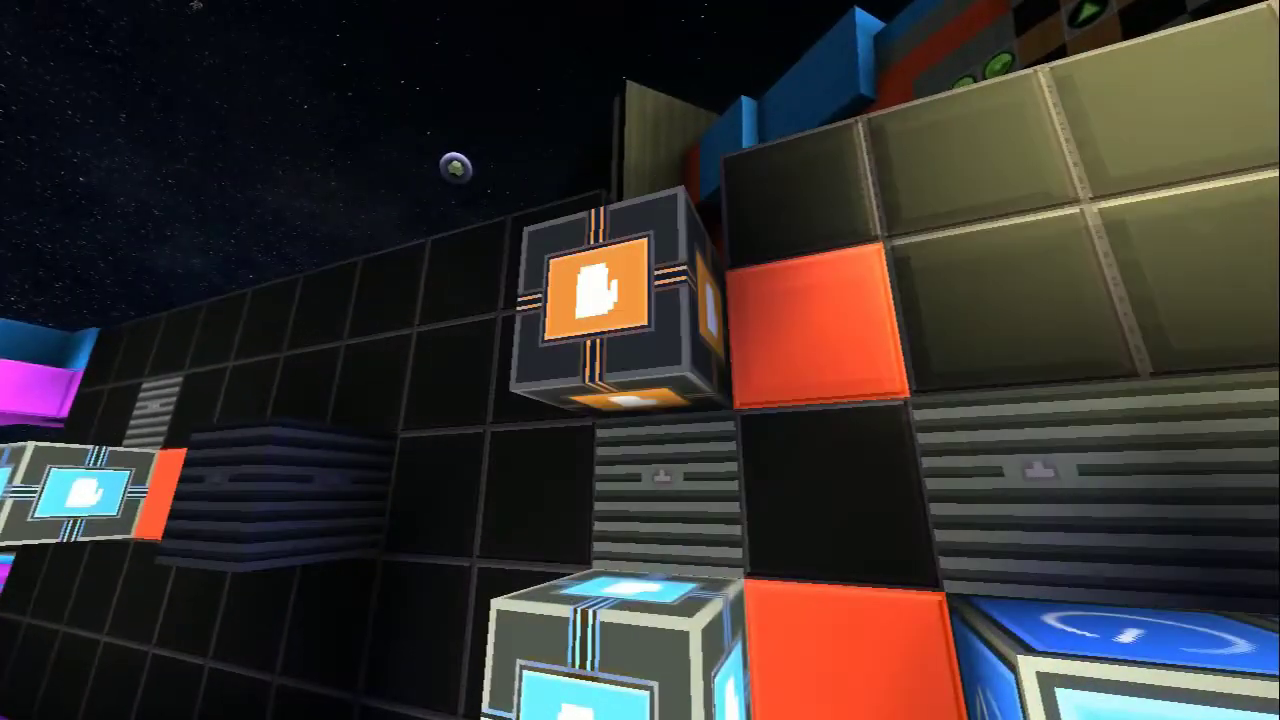
pyautogui.press('s')
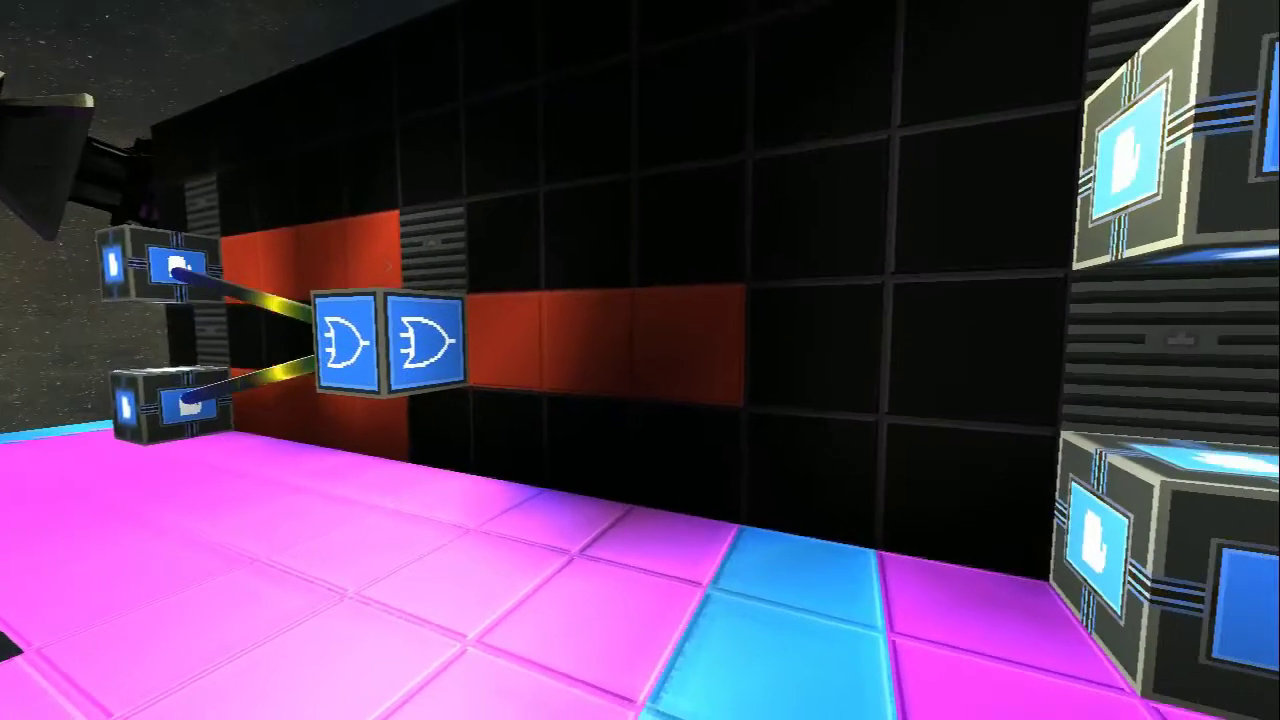
pyautogui.press('F1')
pyautogui.press('i')
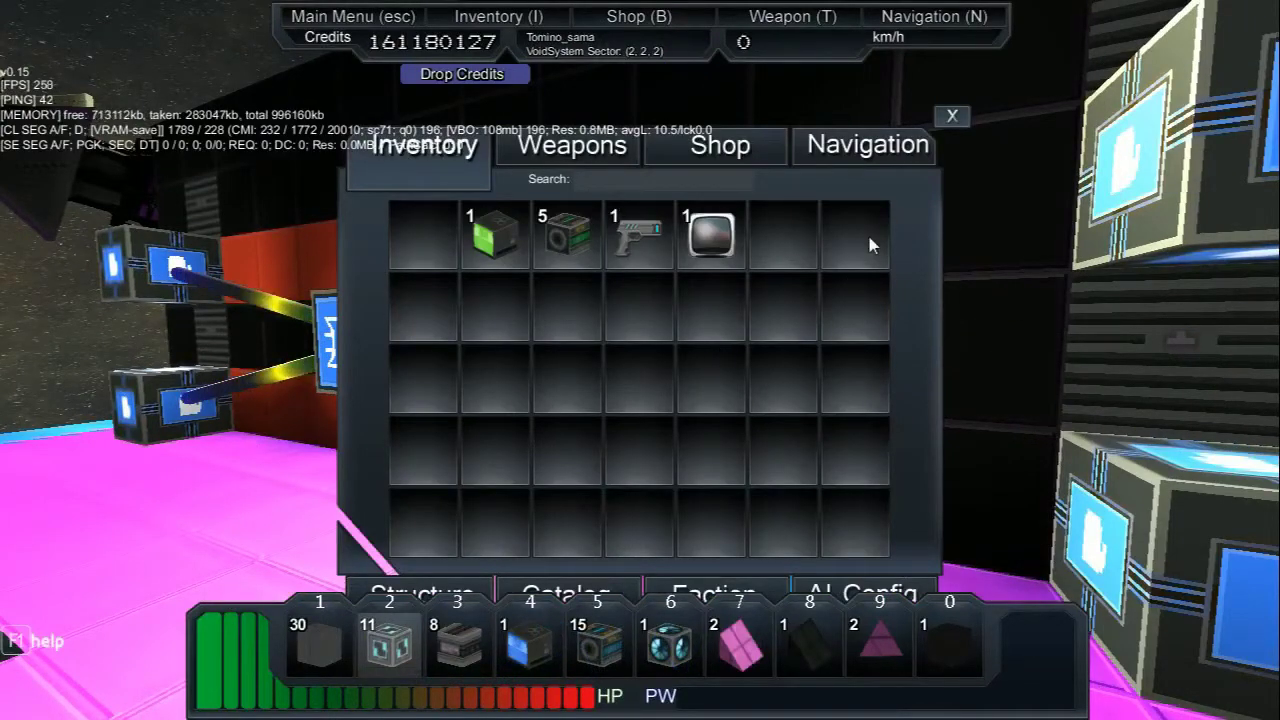
pyautogui.click(952, 116)
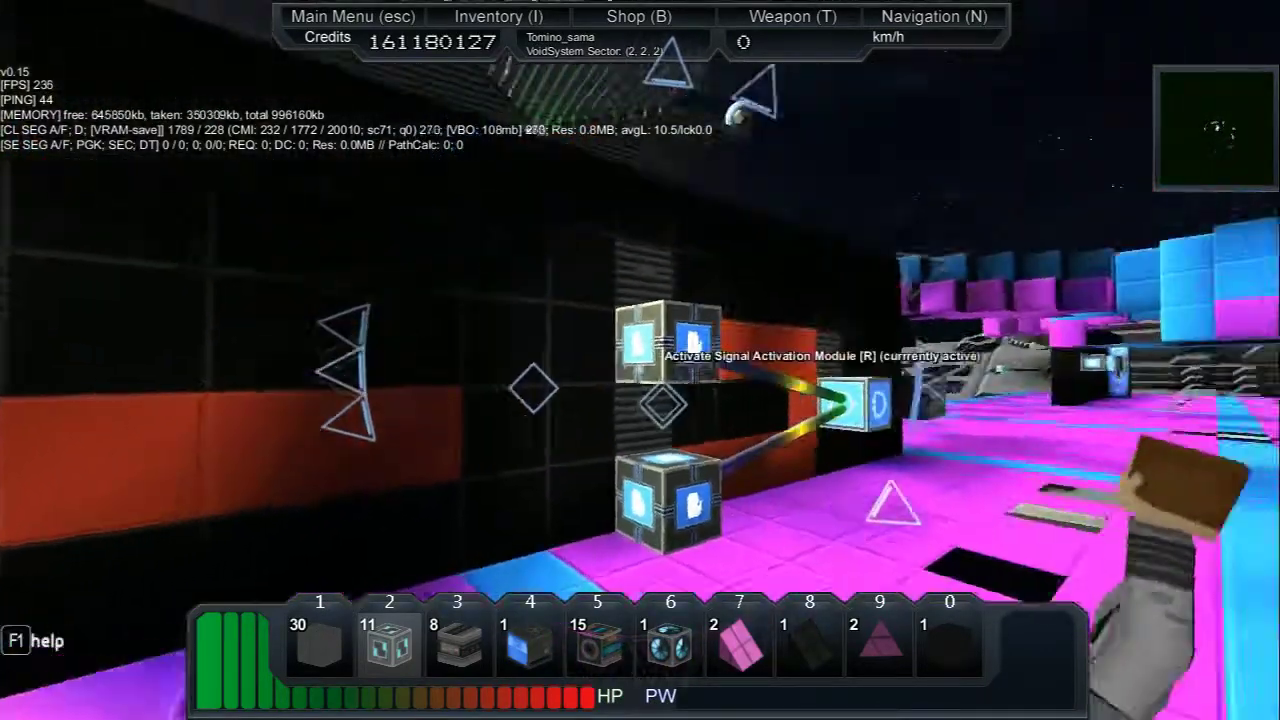
pyautogui.press('F11')
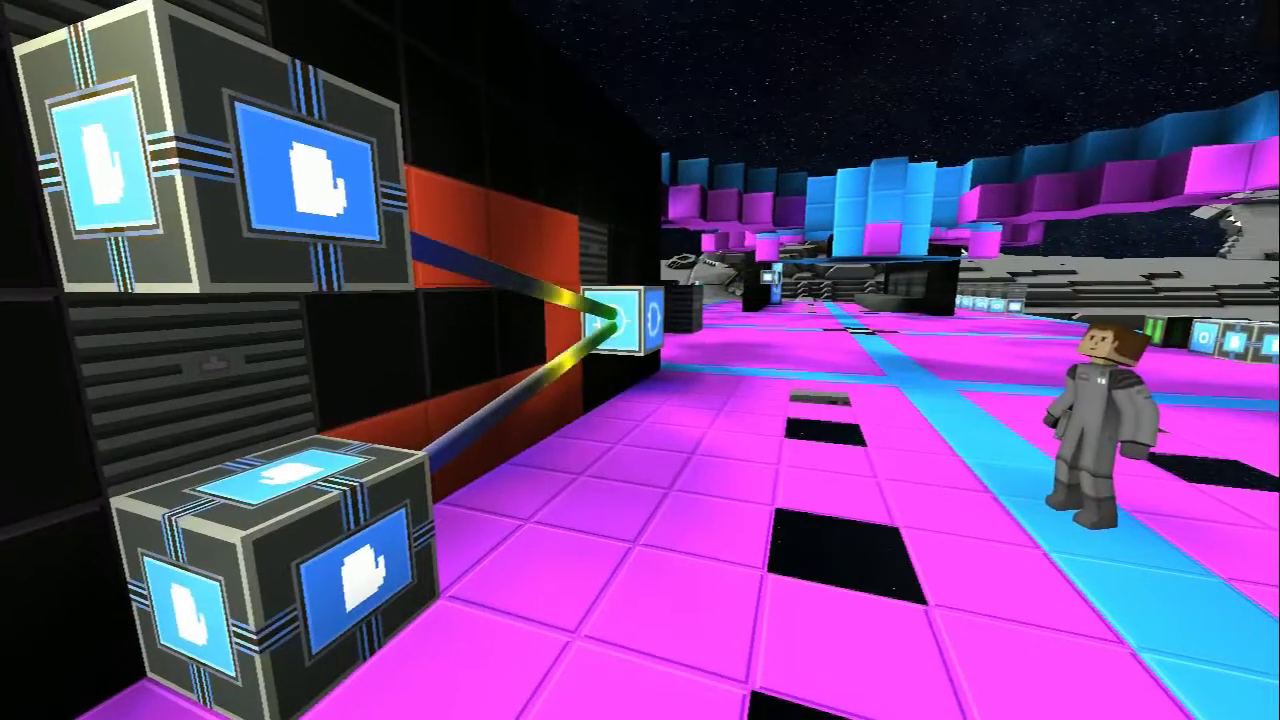
# Step: Face the two wired input modules and toggle the upper and floor modules off and on
pyautogui.press('w')
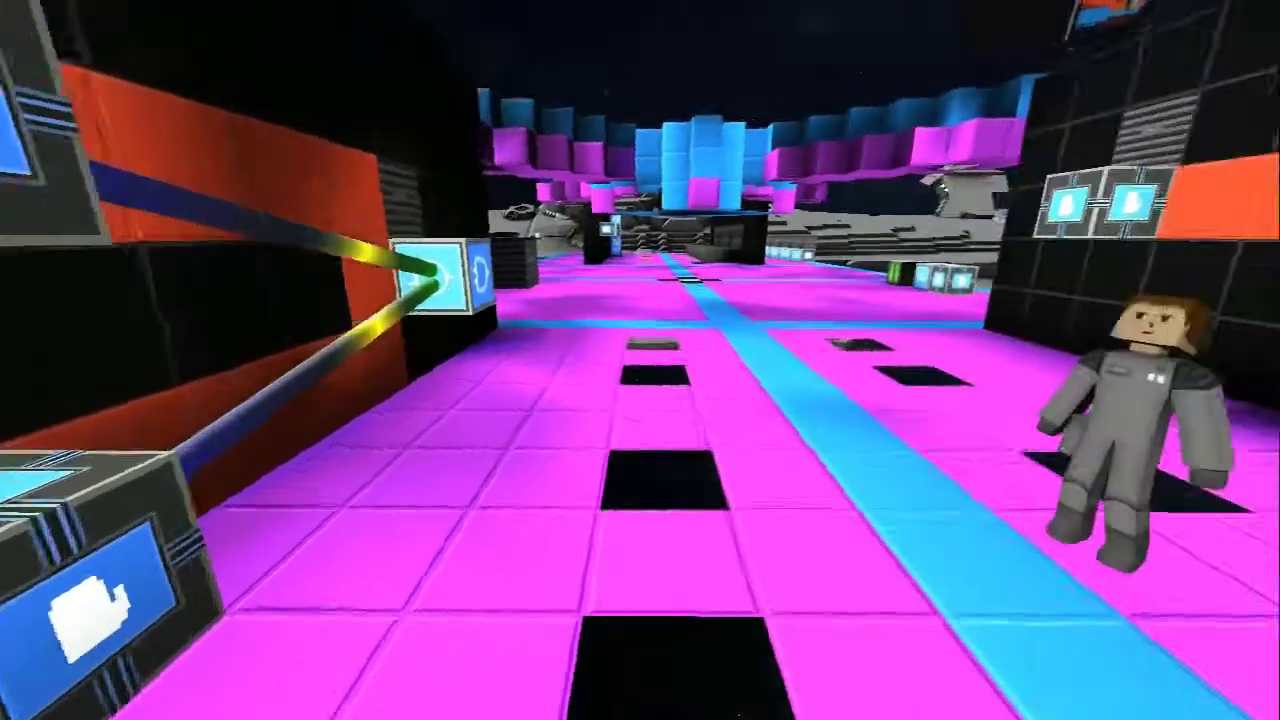
pyautogui.press('a')
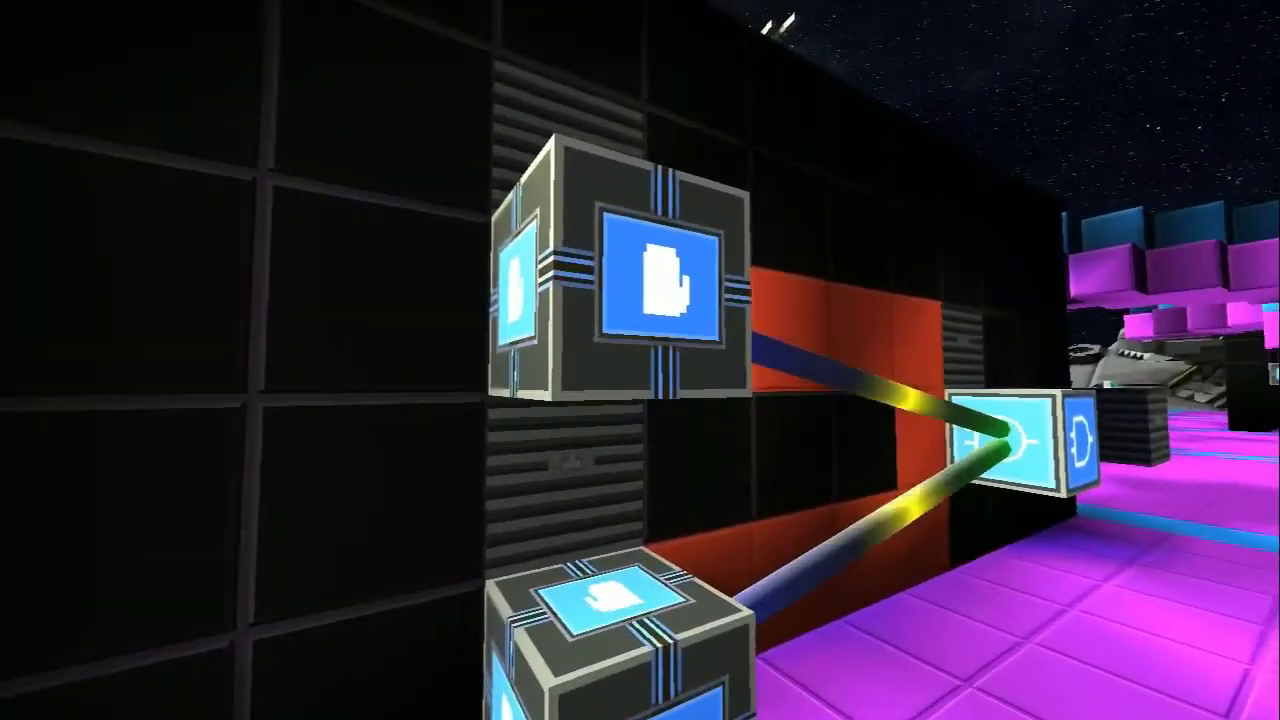
pyautogui.click(640, 300)
pyautogui.click(640, 300)
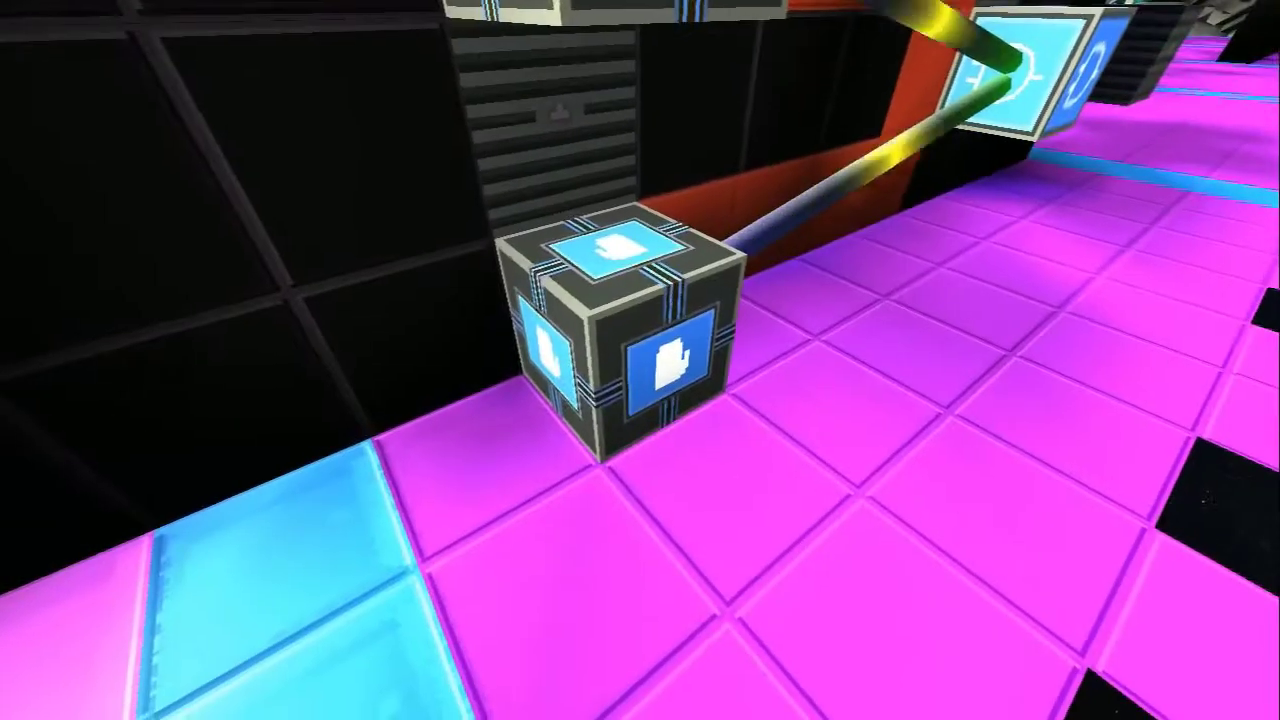
pyautogui.click(640, 300)
pyautogui.click(640, 300)
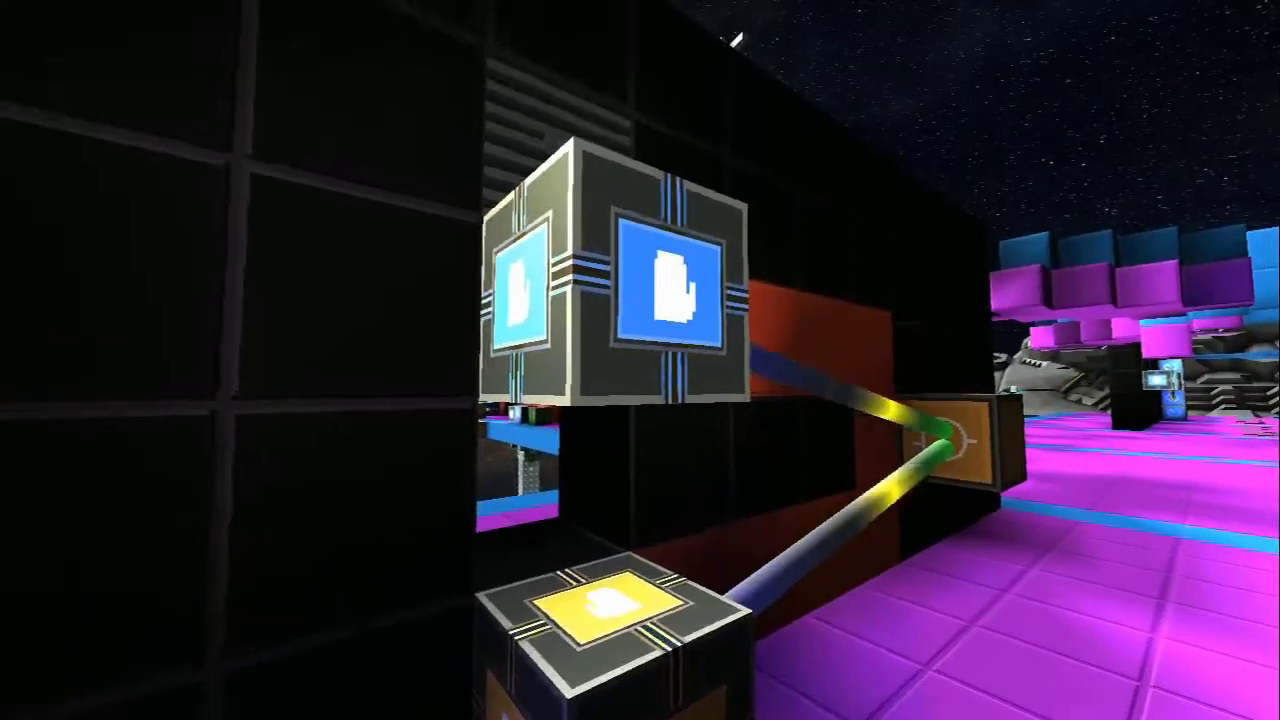
pyautogui.click(640, 360)
pyautogui.click(640, 360)
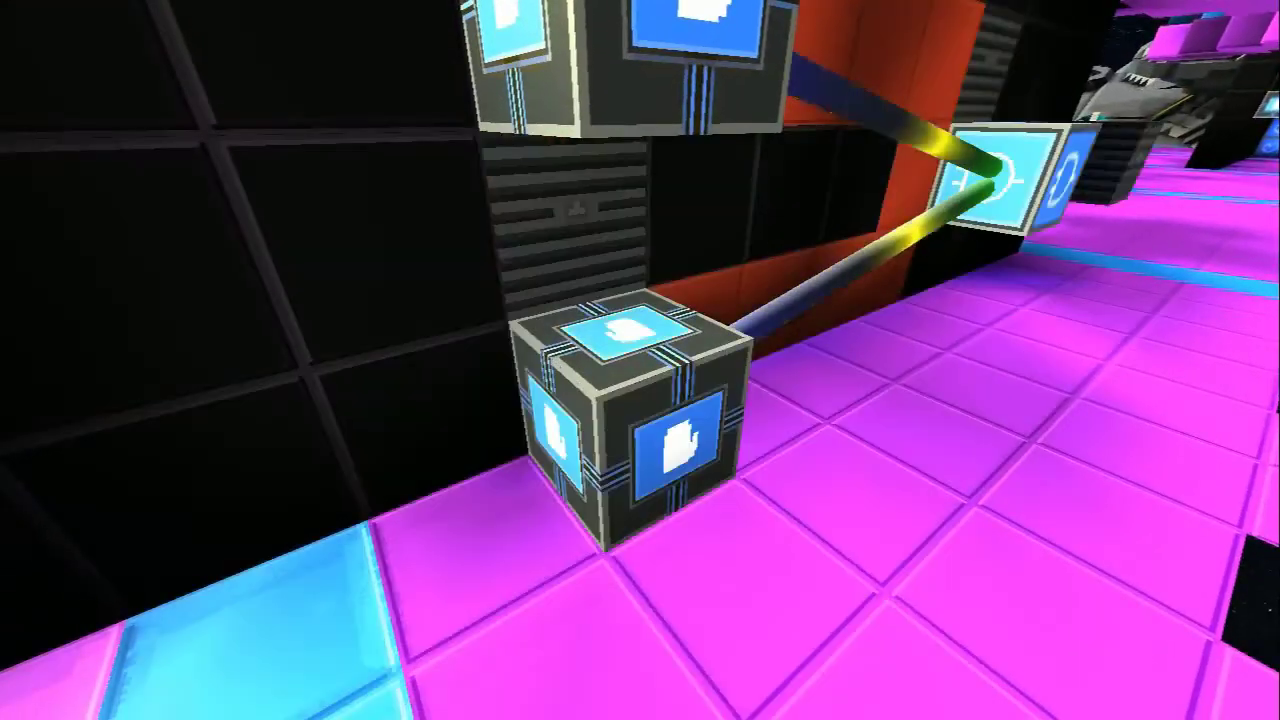
# Step: Switch both AND-gate input modules back on, stepping back to view the circuit
pyautogui.click(640, 360)
pyautogui.click(640, 360)
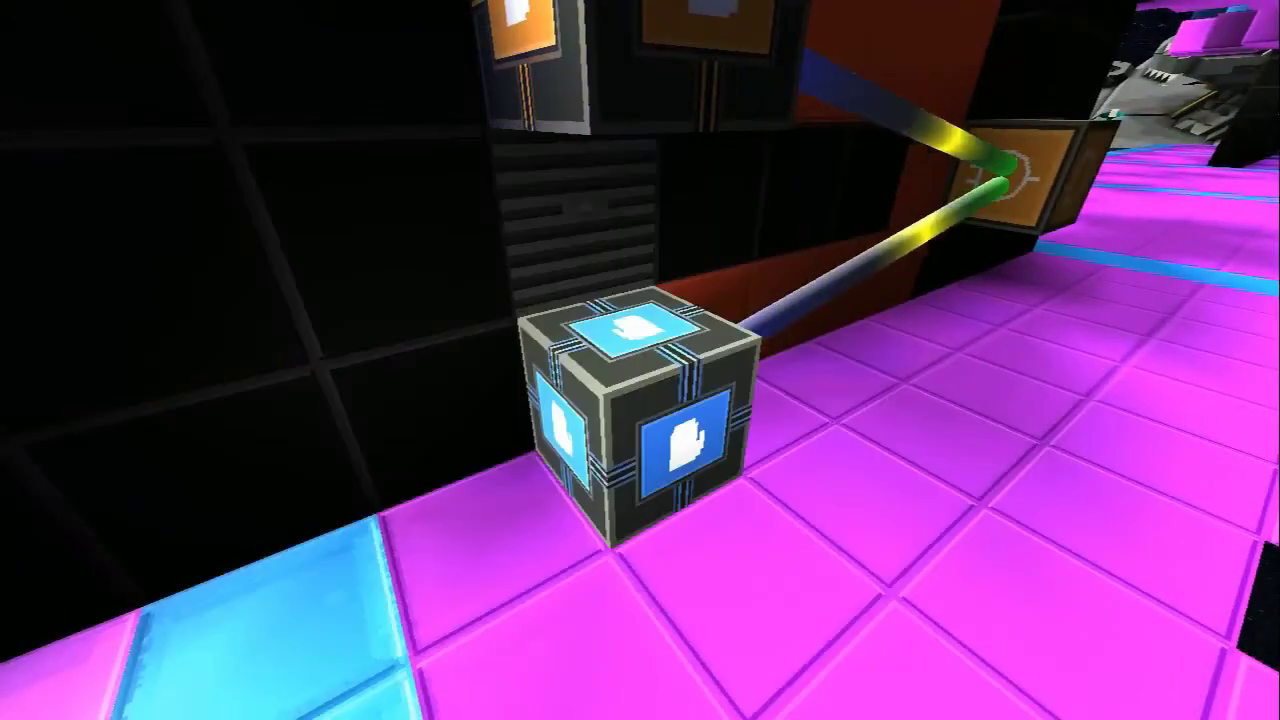
pyautogui.click(640, 360)
pyautogui.click(640, 360)
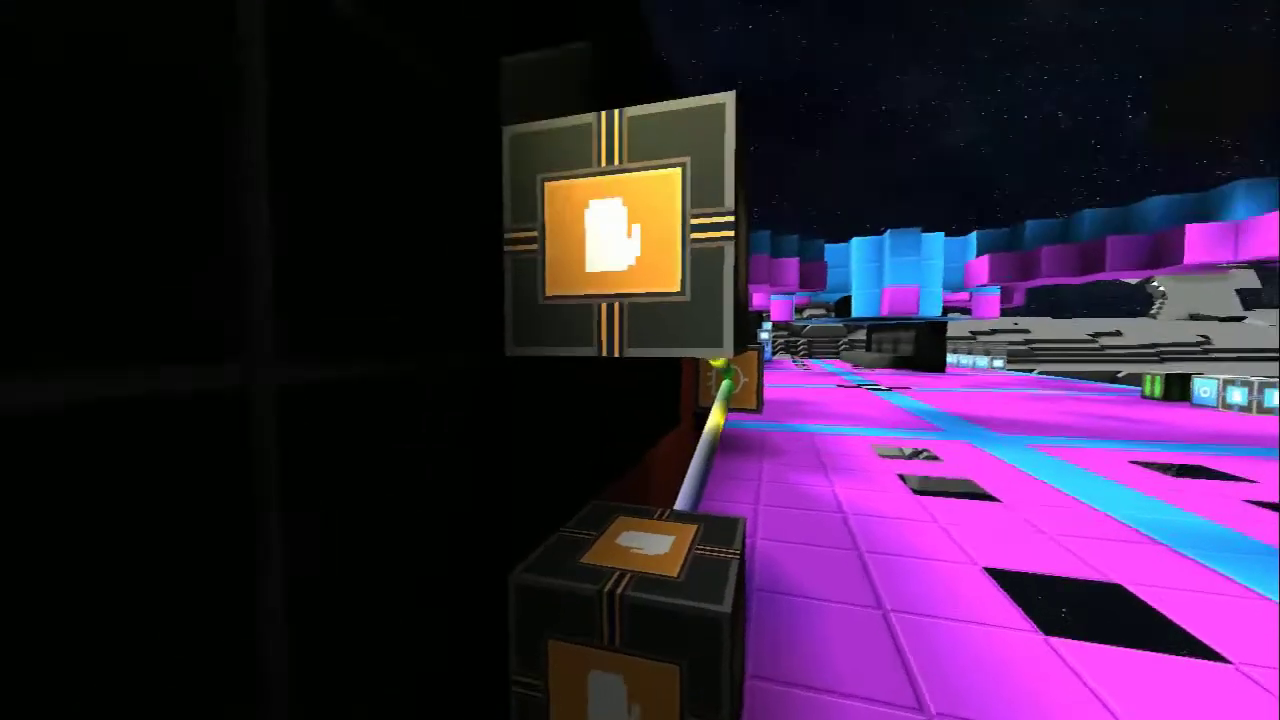
pyautogui.click(640, 360)
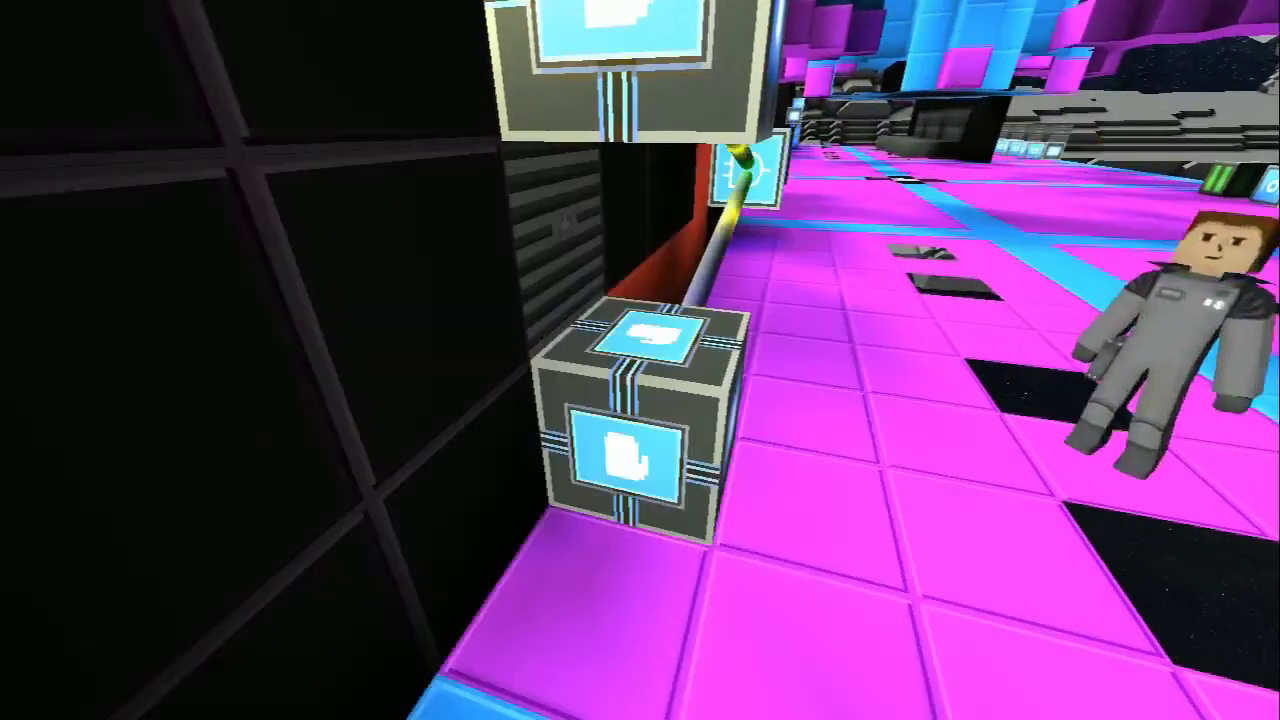
pyautogui.press('s')
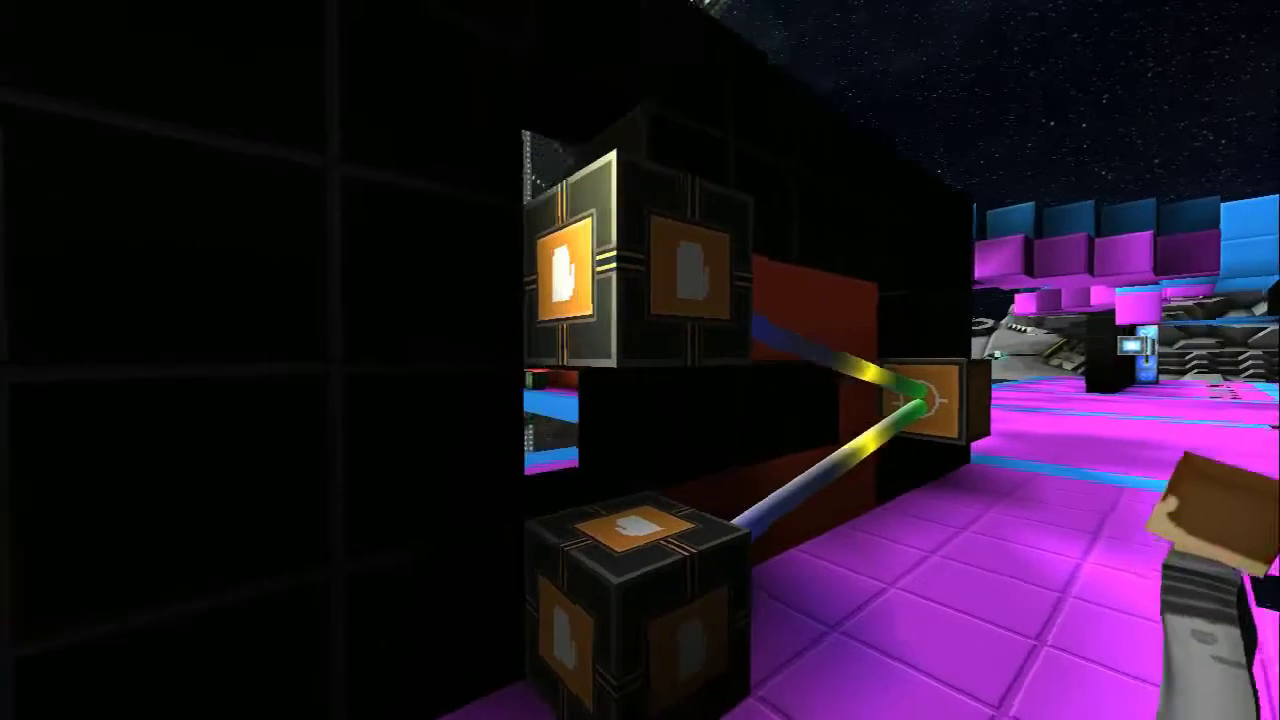
pyautogui.click(640, 360)
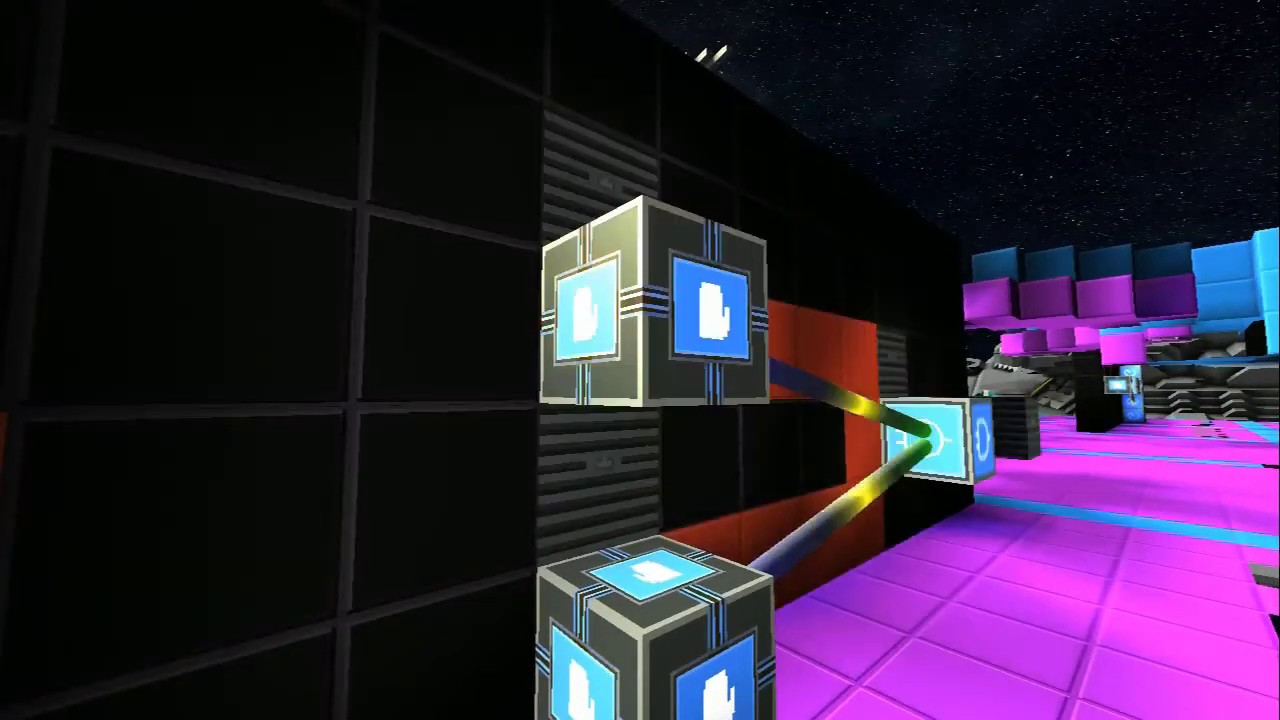
# Step: Activate the AND-signal block, viewing the circuit and its door in third-person
pyautogui.press('F5')
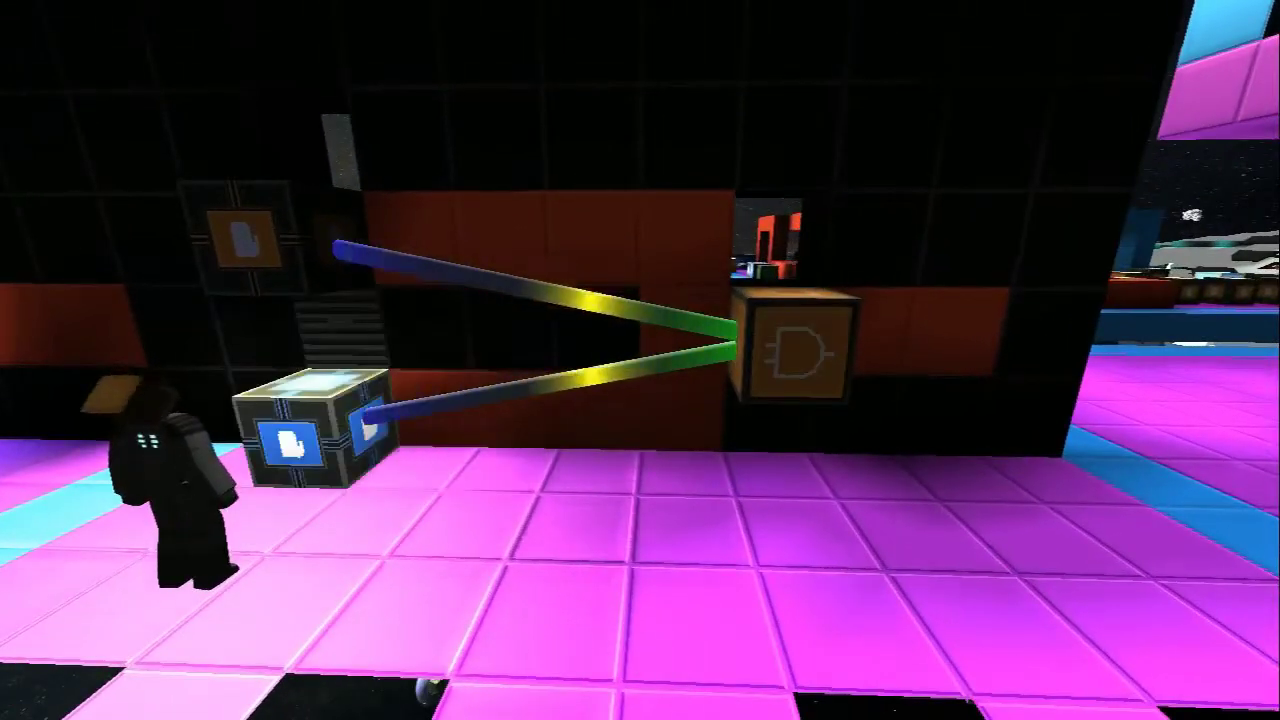
pyautogui.press('F5')
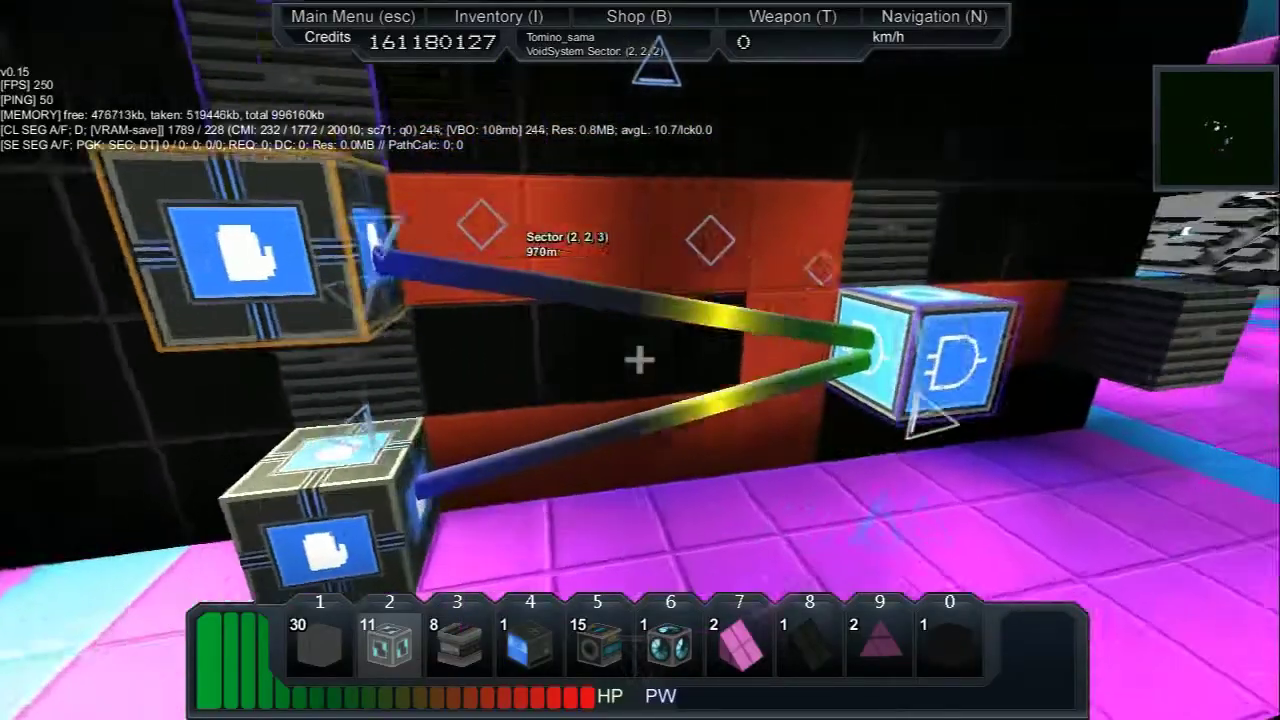
pyautogui.press('r')
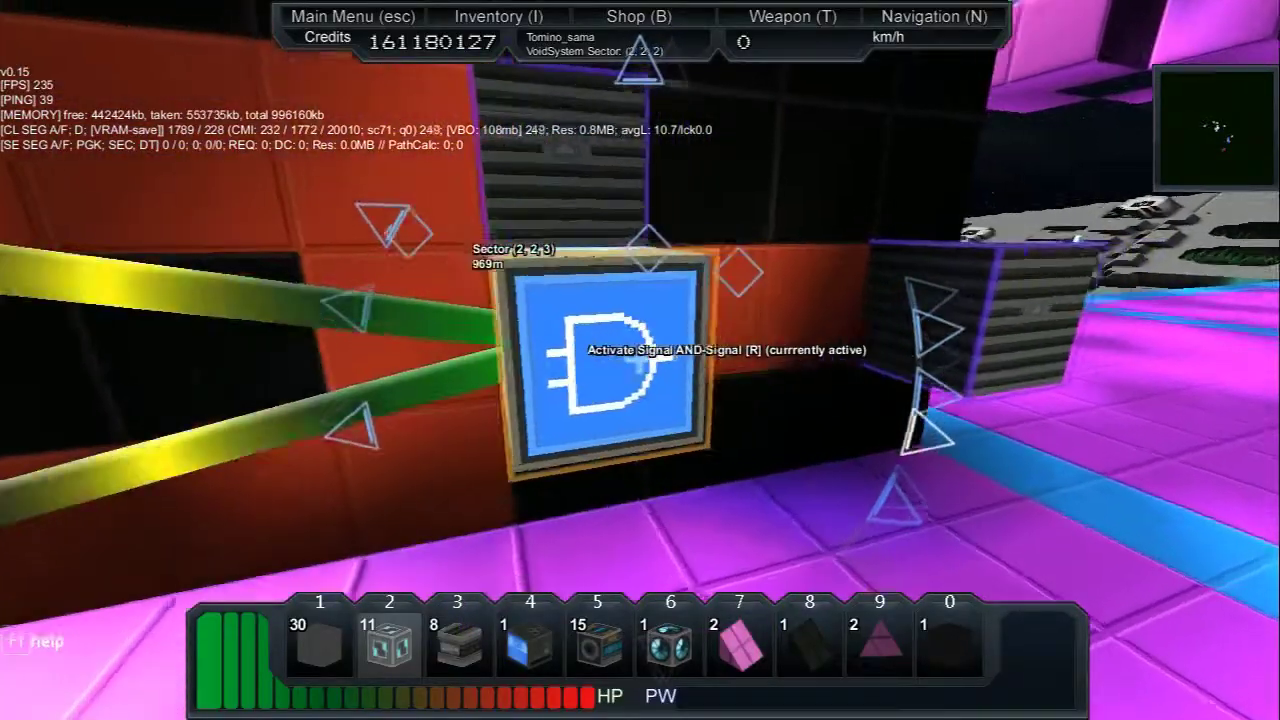
pyautogui.press('d')
pyautogui.press('F5')
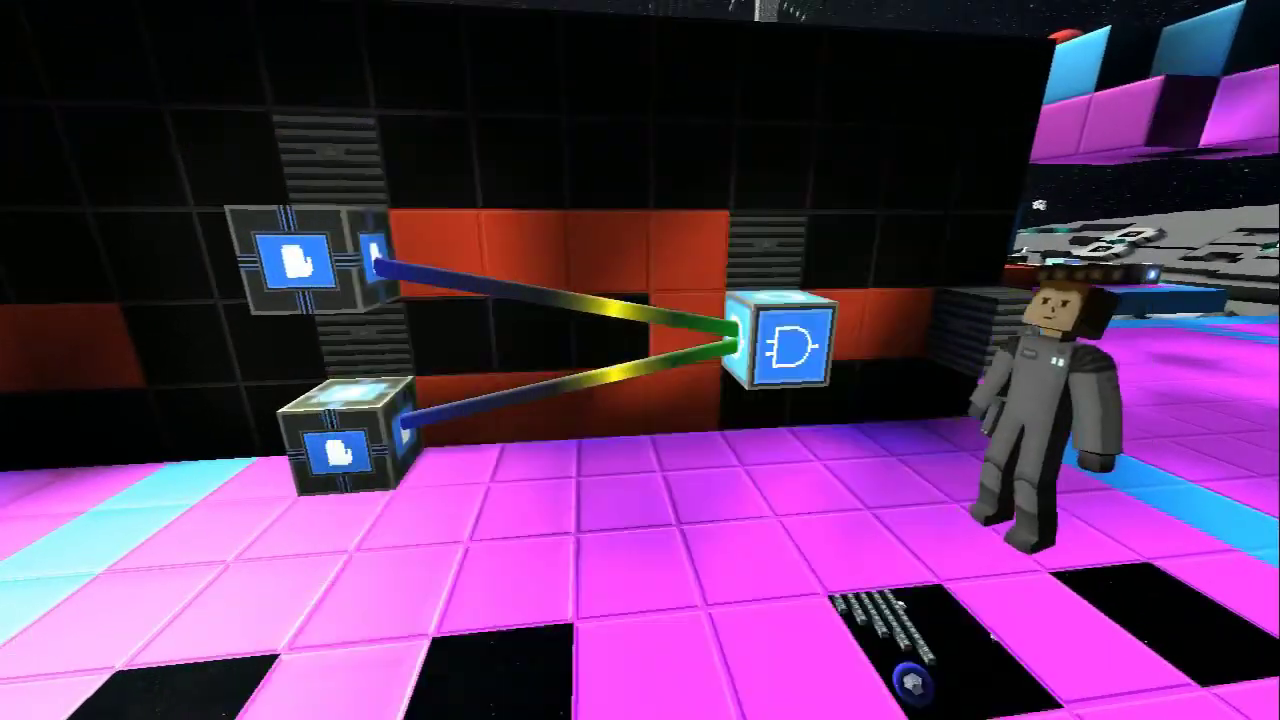
pyautogui.press('w')
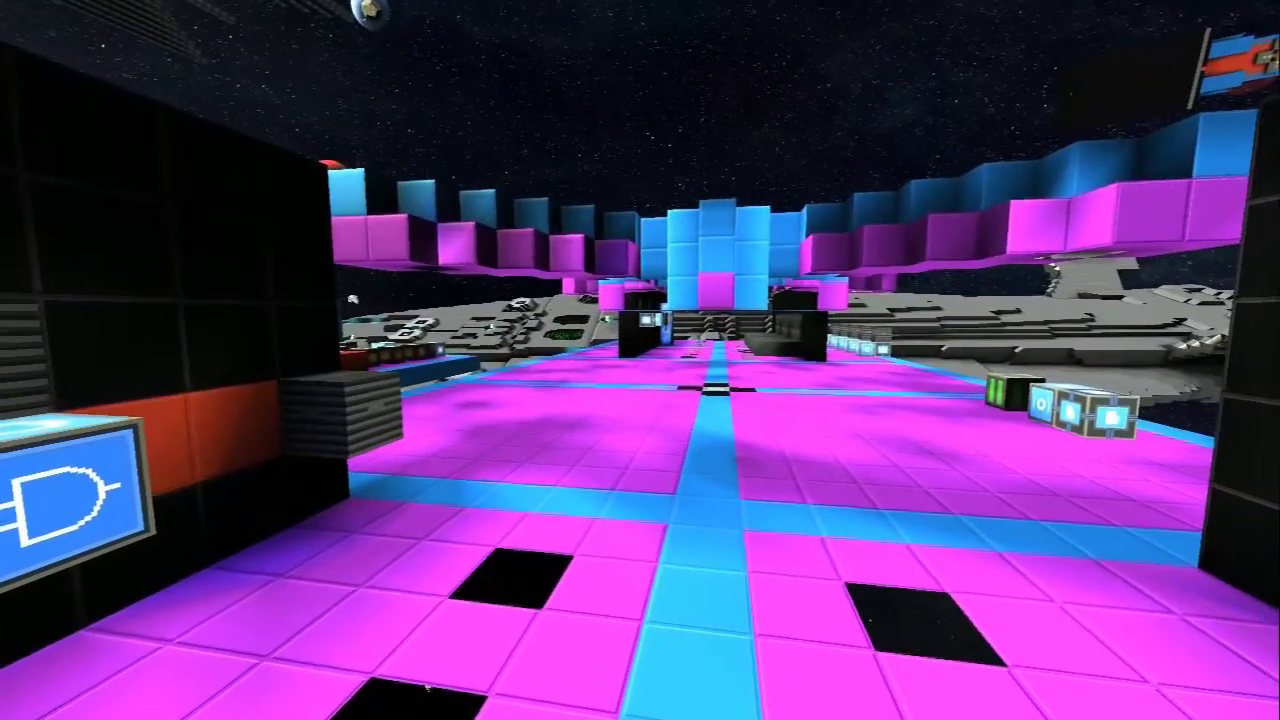
# Step: Walk across the pink floor under the overhang, turn back, and show the player list
pyautogui.press('w')
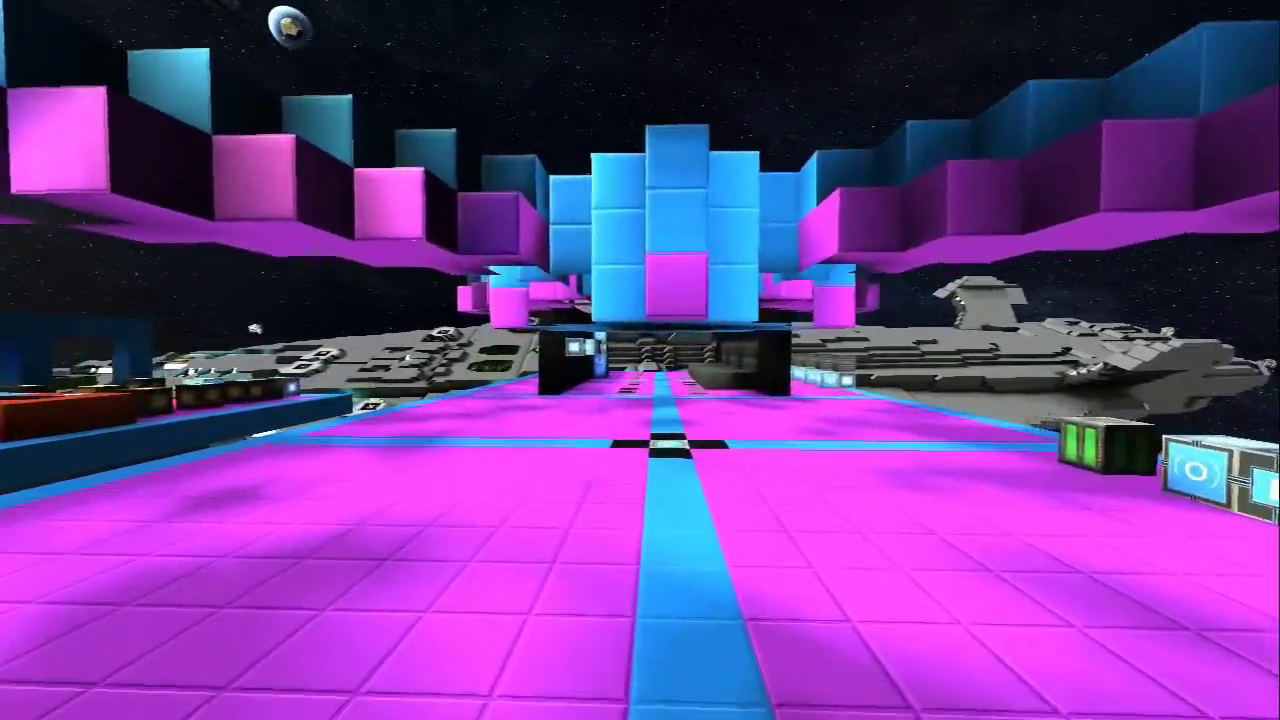
pyautogui.press('w')
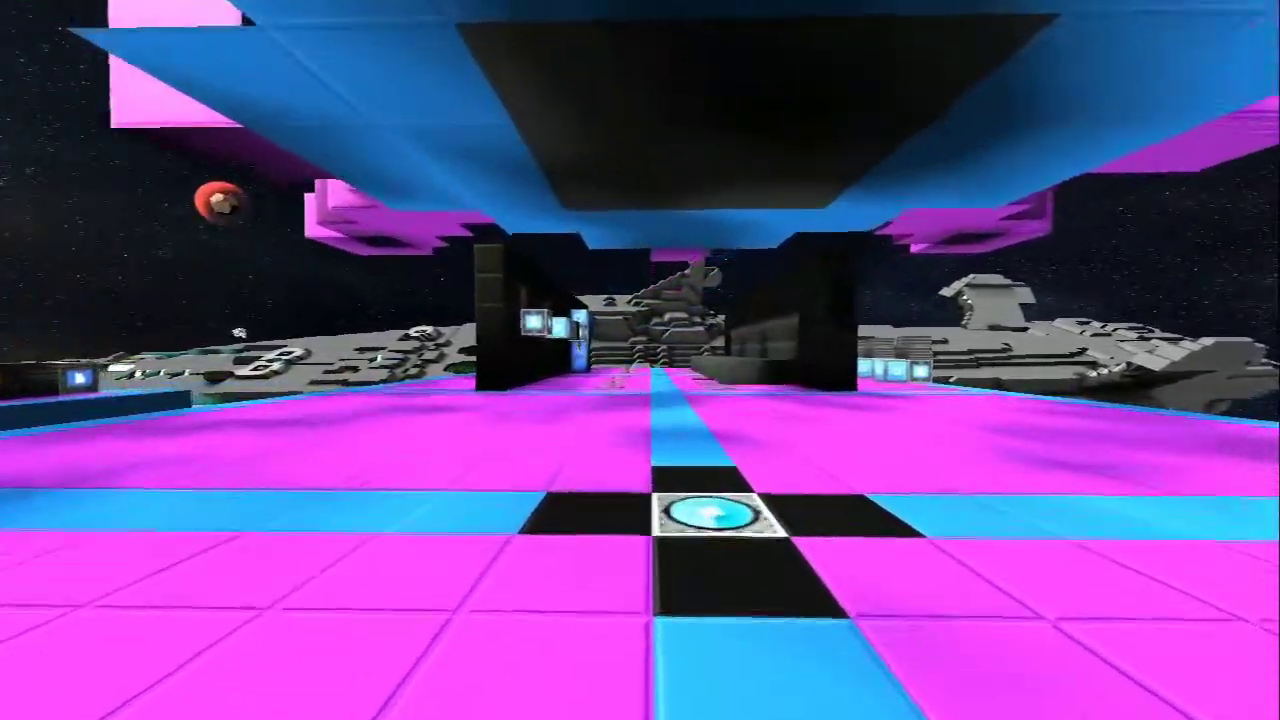
pyautogui.press('w')
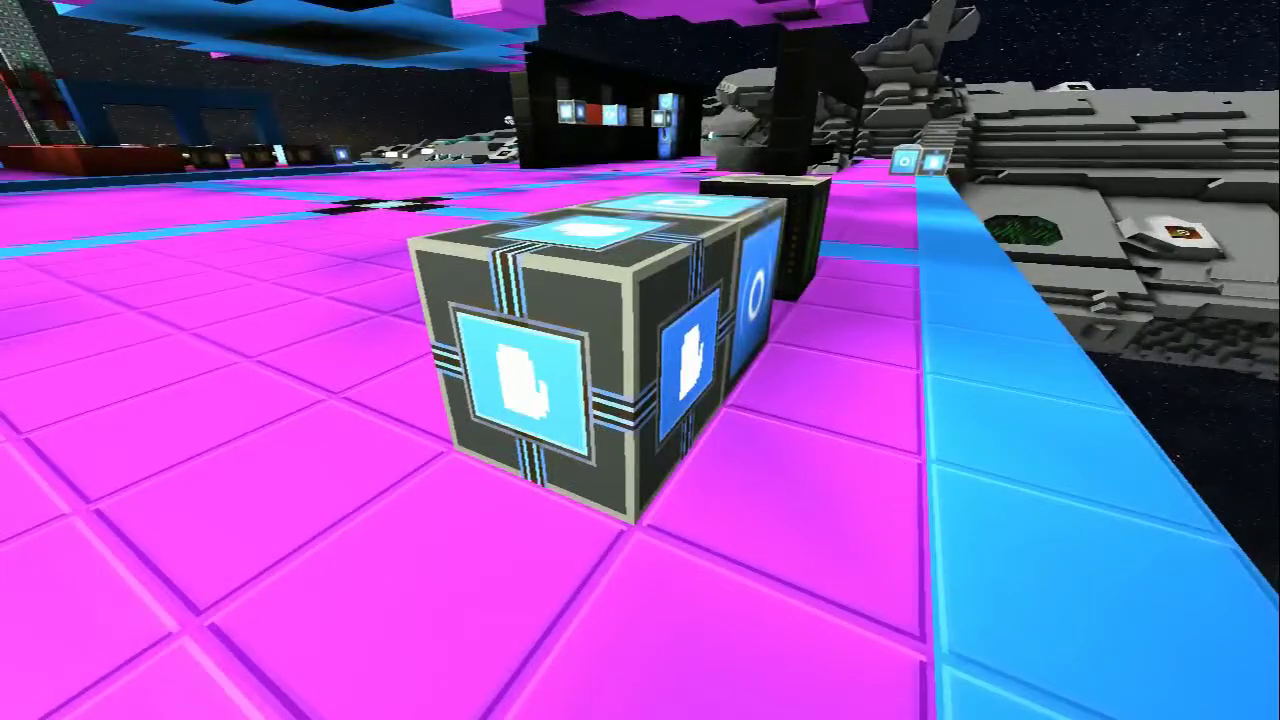
pyautogui.press('Tab')
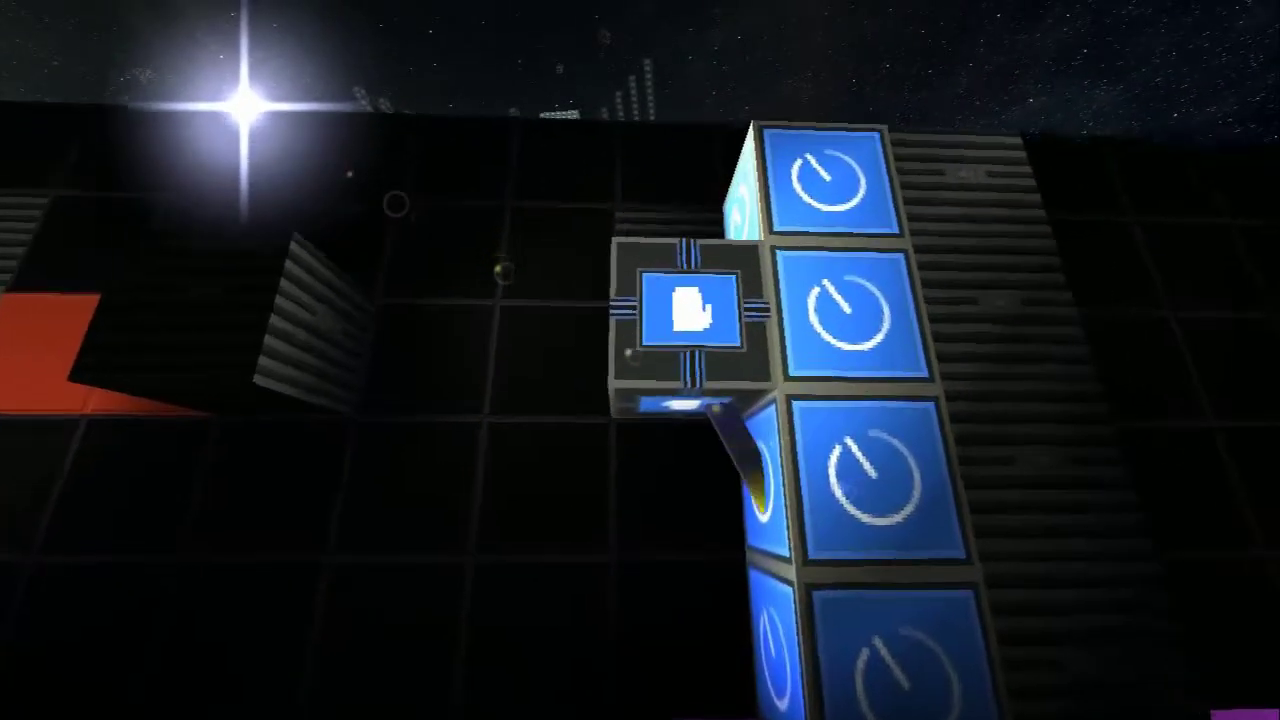
# Step: Fire the activation module and a delay block so the pulse lights the four-clock column
pyautogui.click(575, 338)
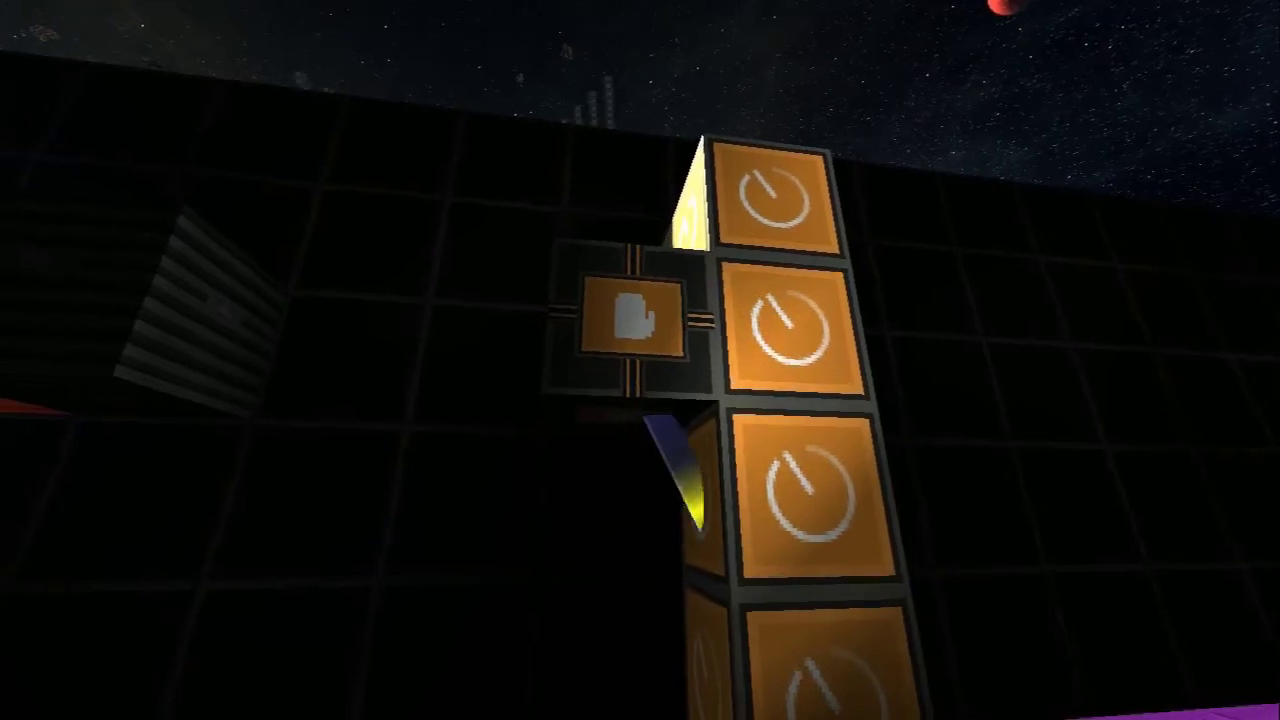
pyautogui.click(634, 318)
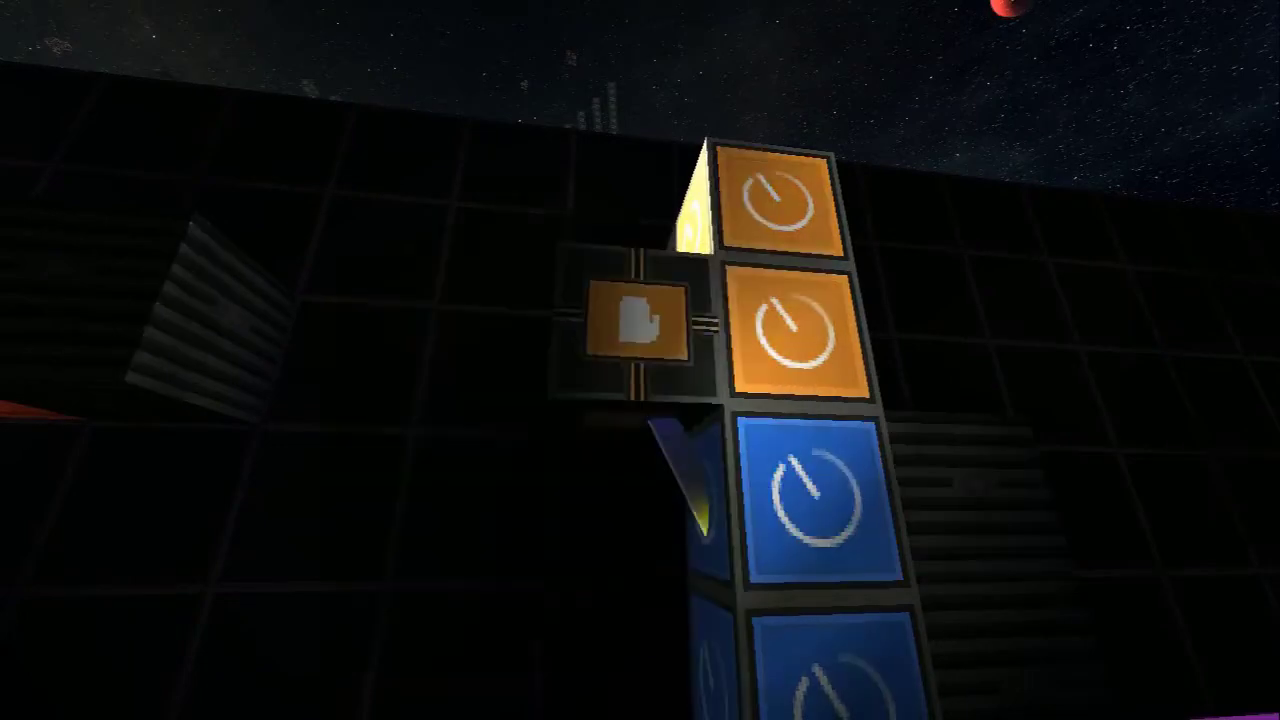
pyautogui.press('Tab')
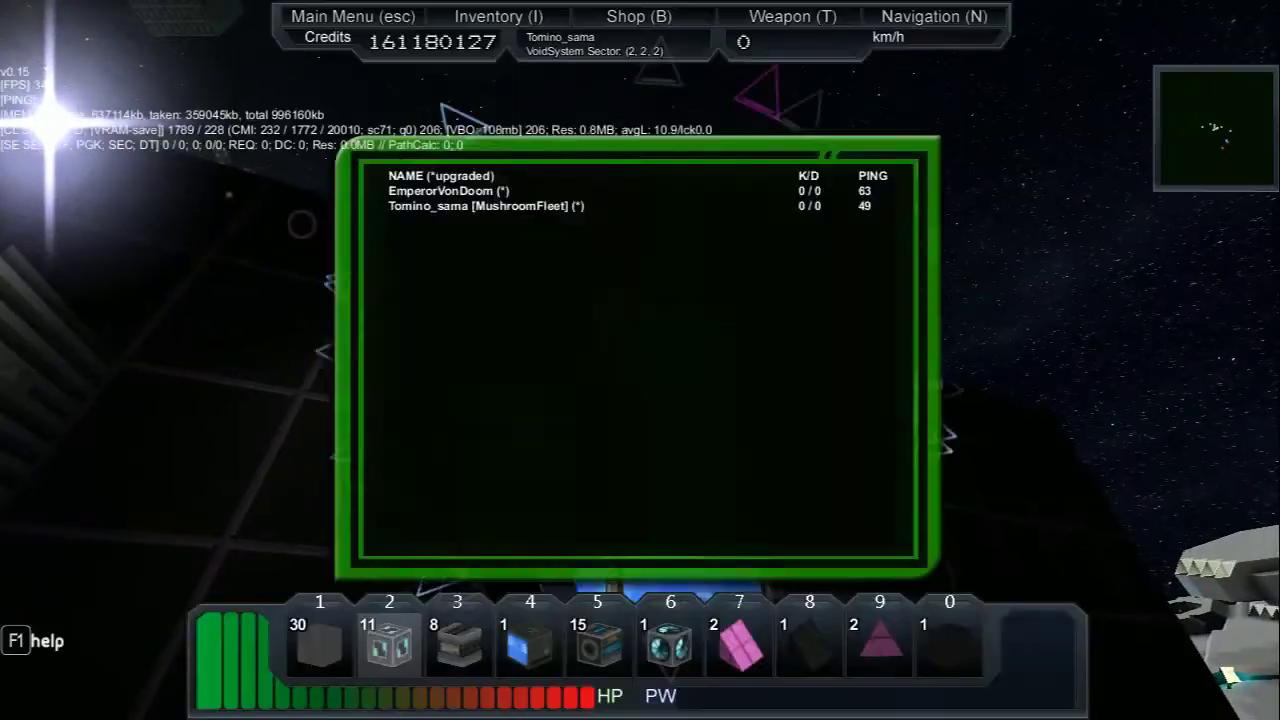
pyautogui.press('r')
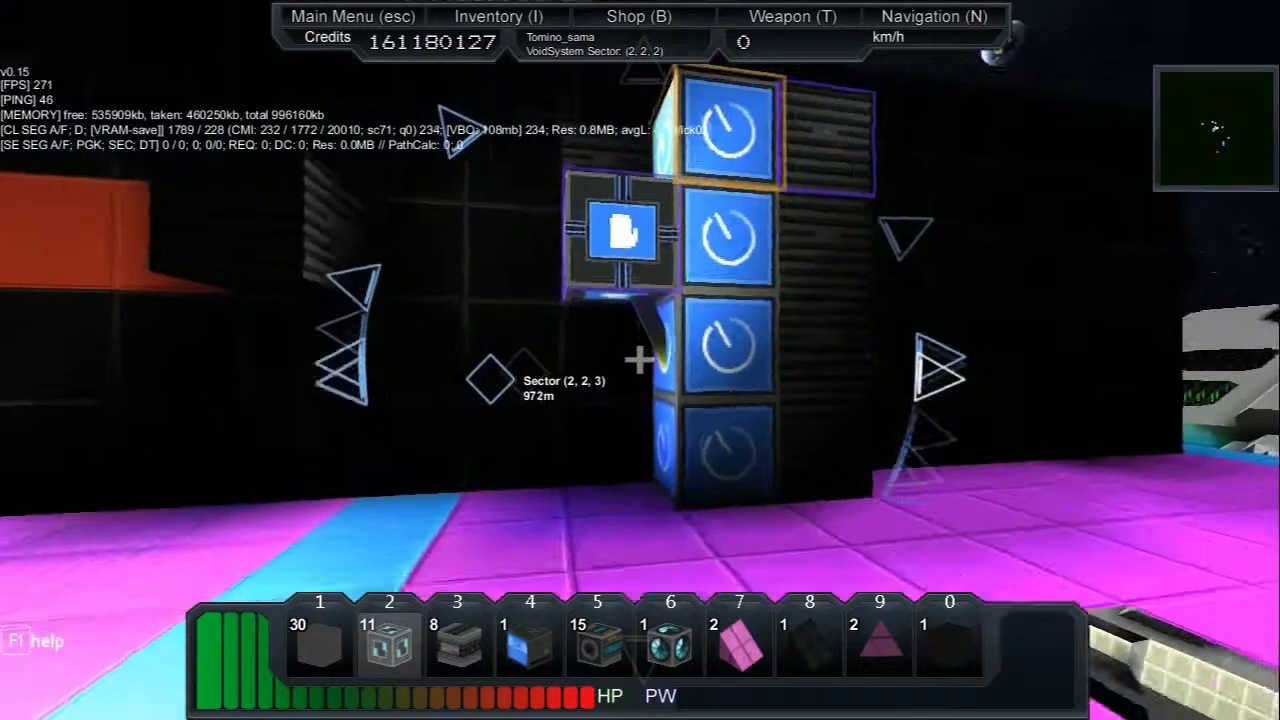
pyautogui.press('Tab')
pyautogui.press('Tab')
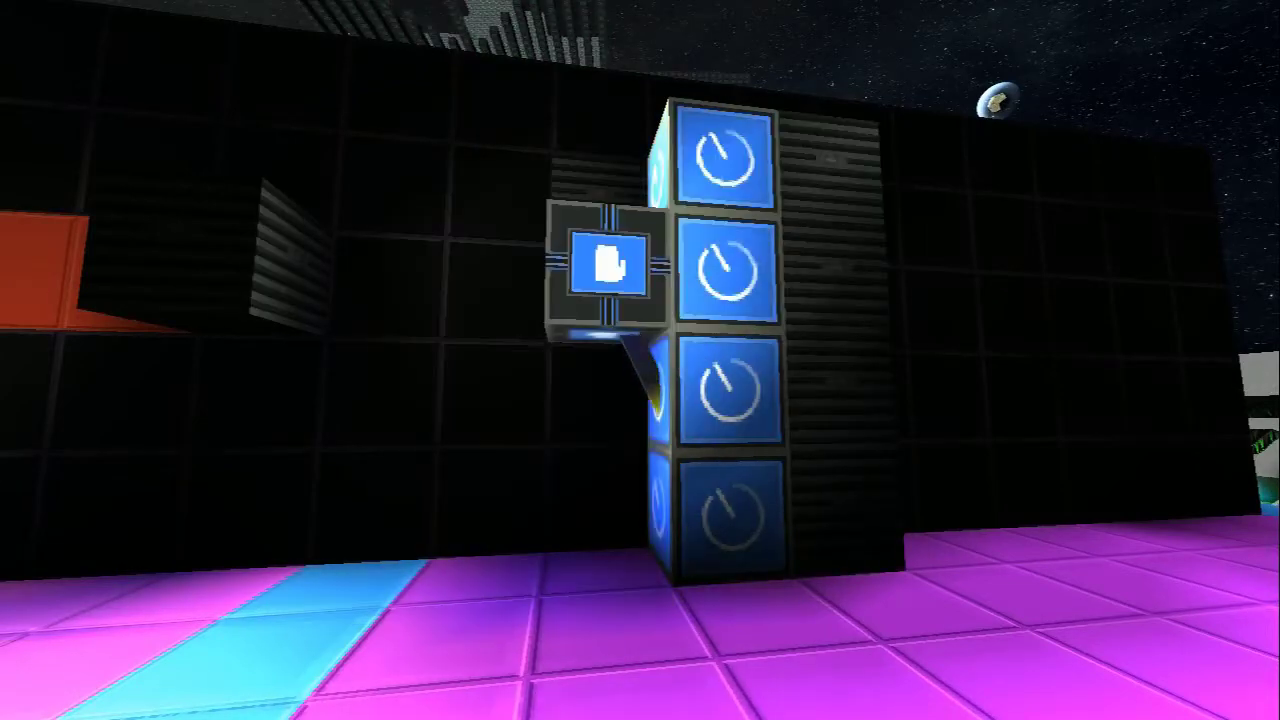
# Step: Look around at the ships and tower, then walk the corridor beneath the hovering ship
pyautogui.moveTo(640, 360); pyautogui.dragTo(200, 360)
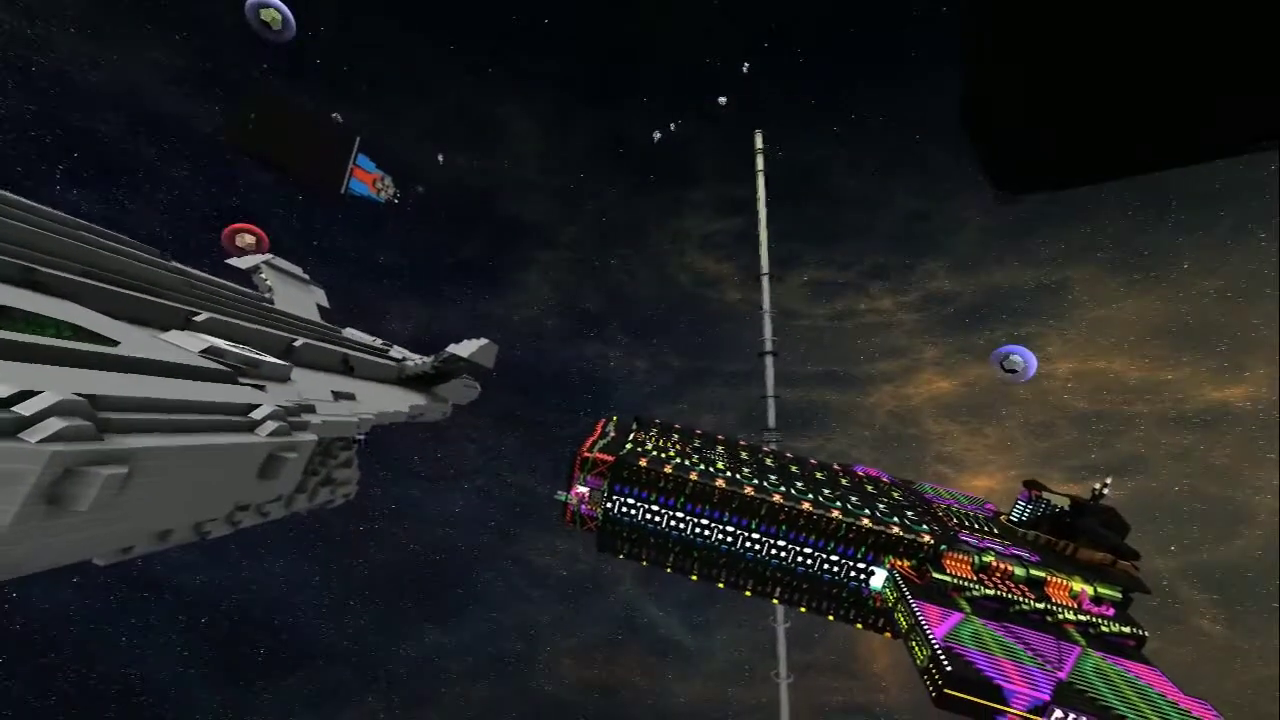
pyautogui.moveTo(640, 360); pyautogui.dragTo(300, 500)
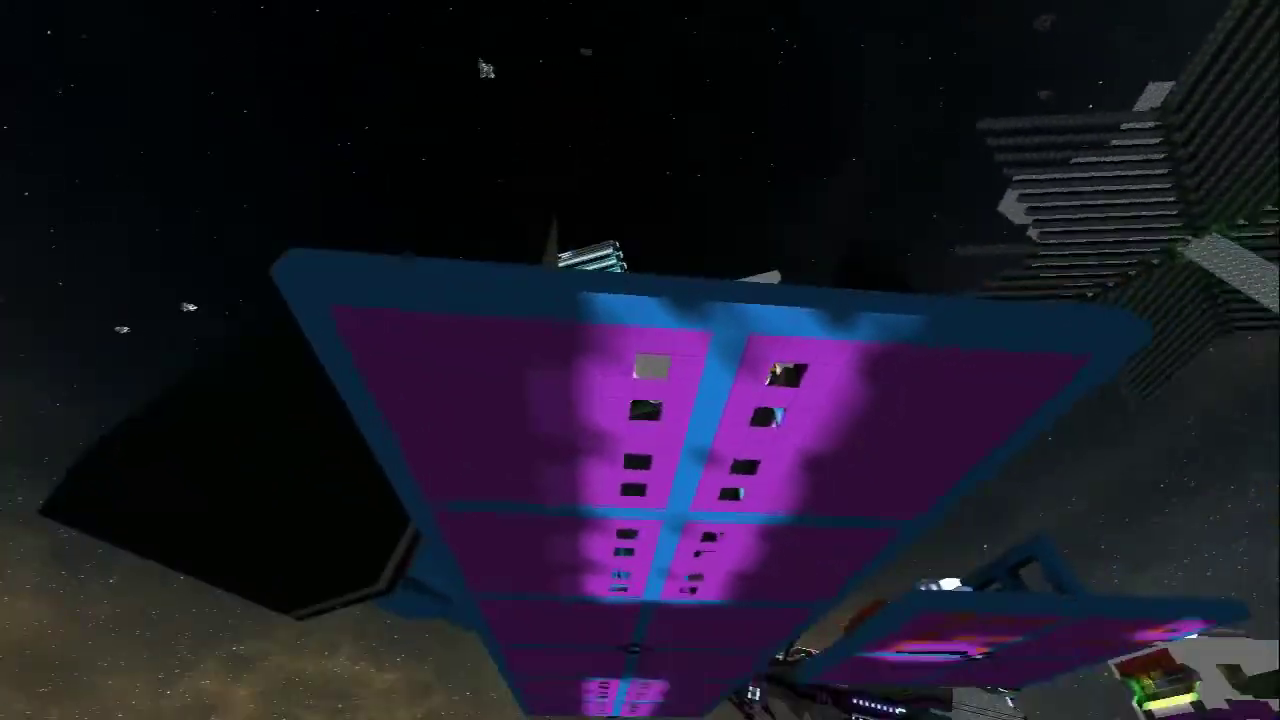
pyautogui.moveTo(640, 360); pyautogui.dragTo(400, 200)
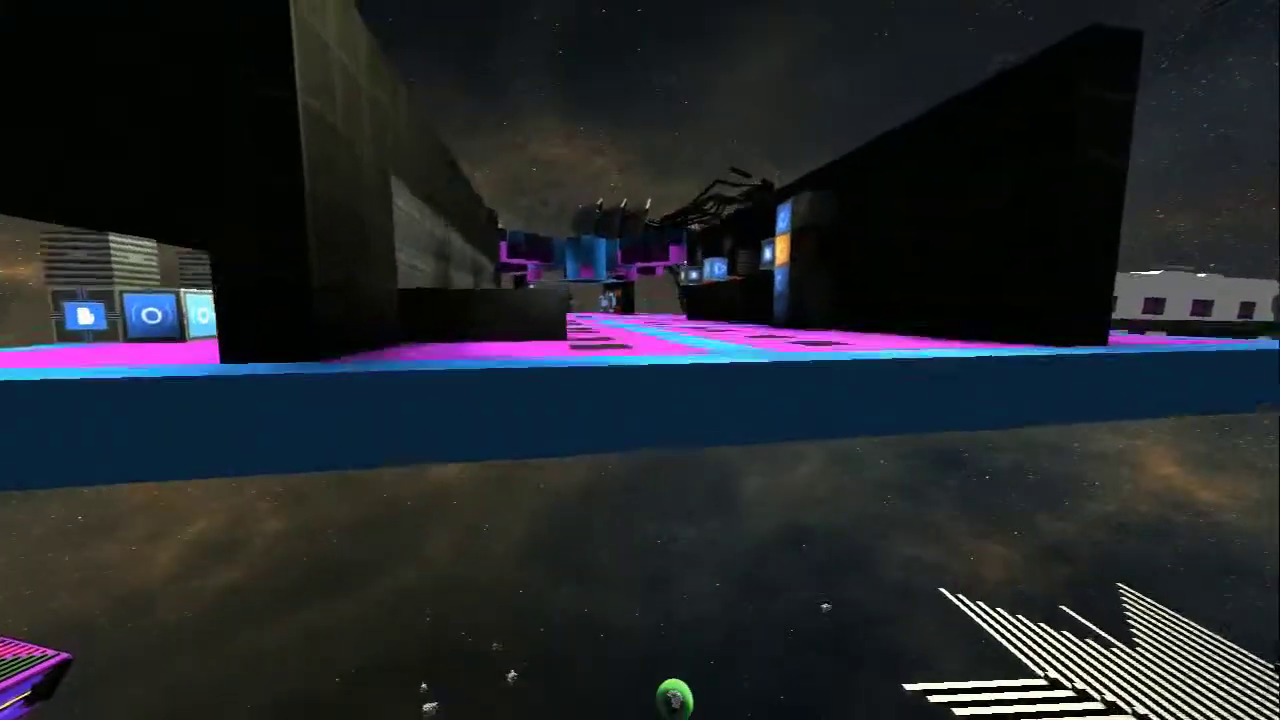
pyautogui.press('w')
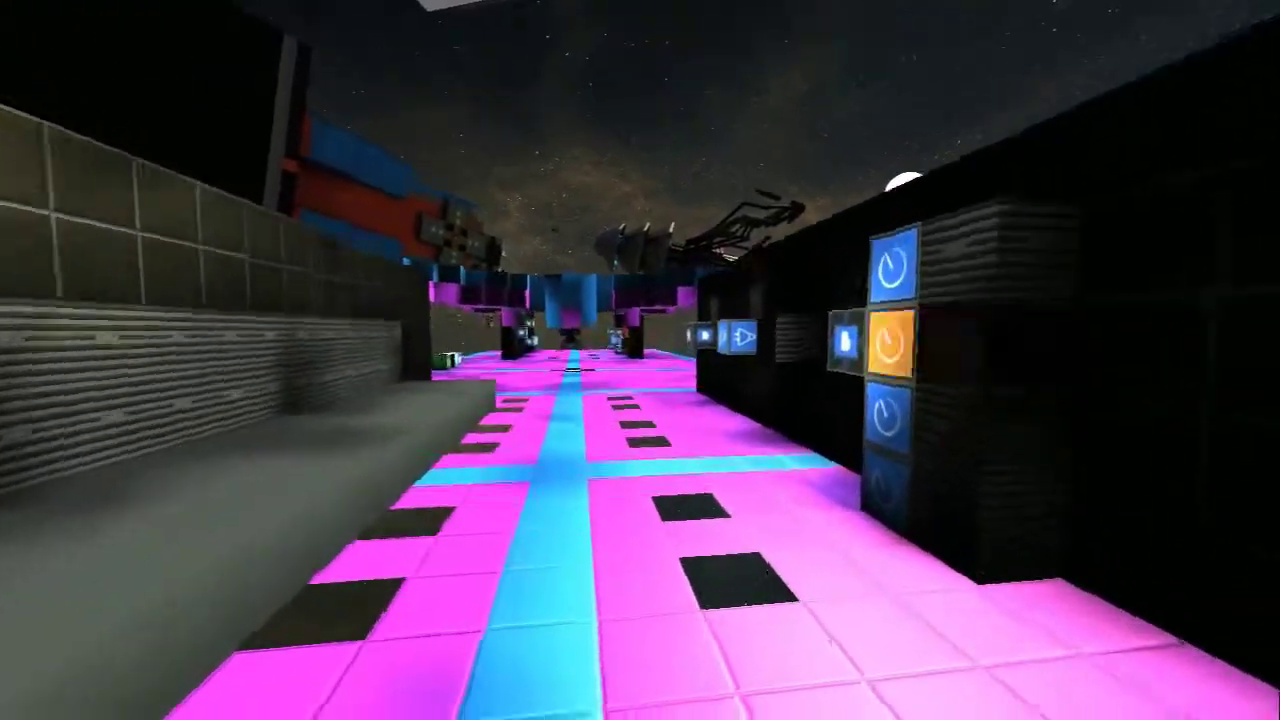
pyautogui.press('w')
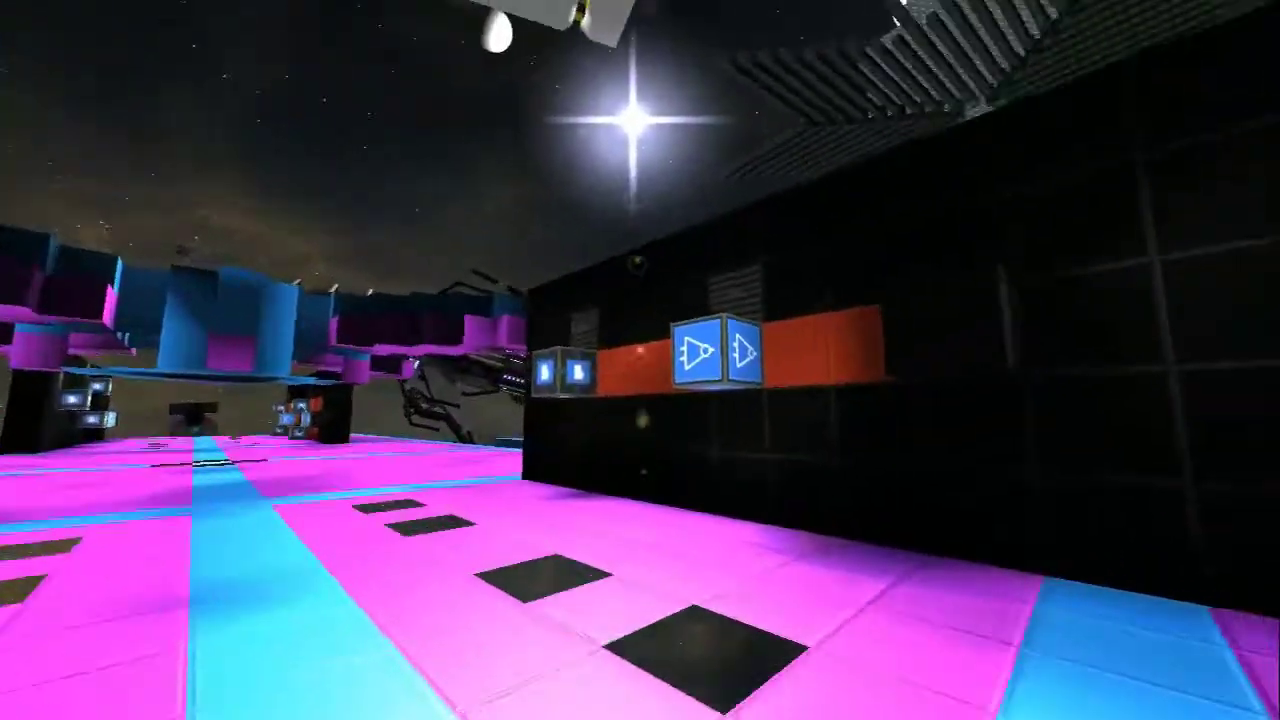
pyautogui.press('w')
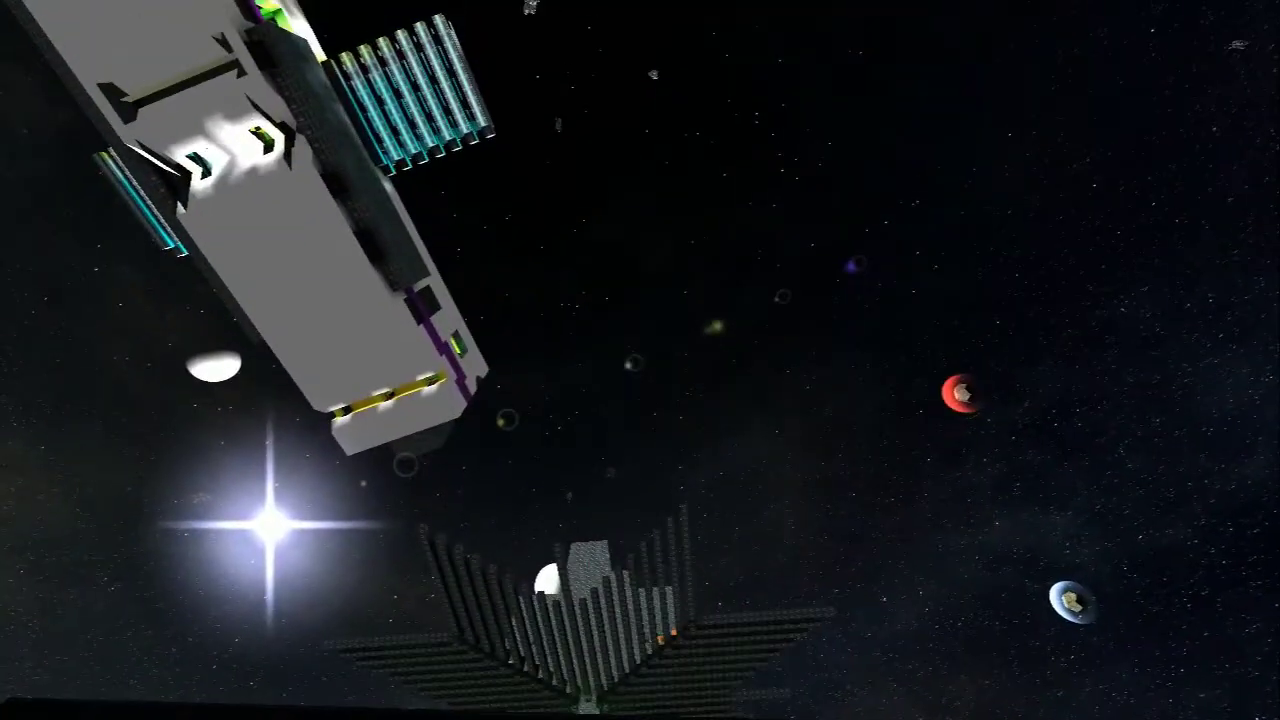
pyautogui.press('w')
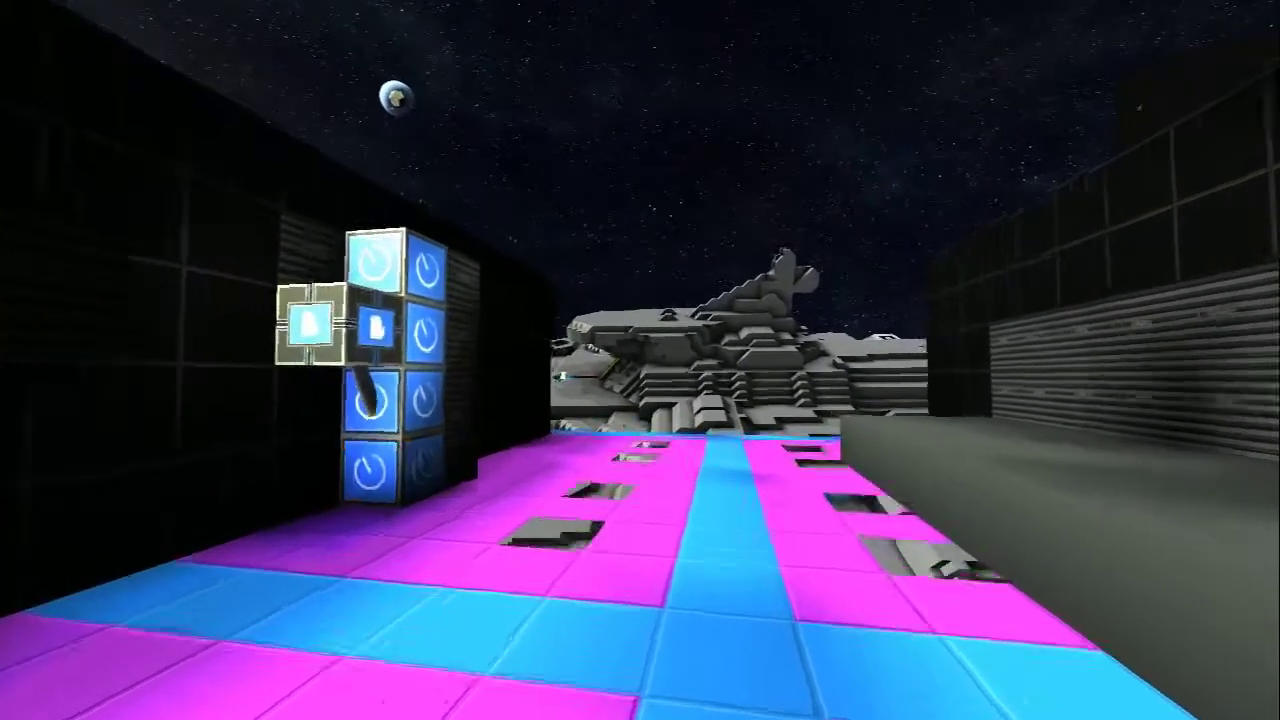
# Step: Fly along the big grey ship and back down to the tiled floor by the logic wall
pyautogui.press('w')
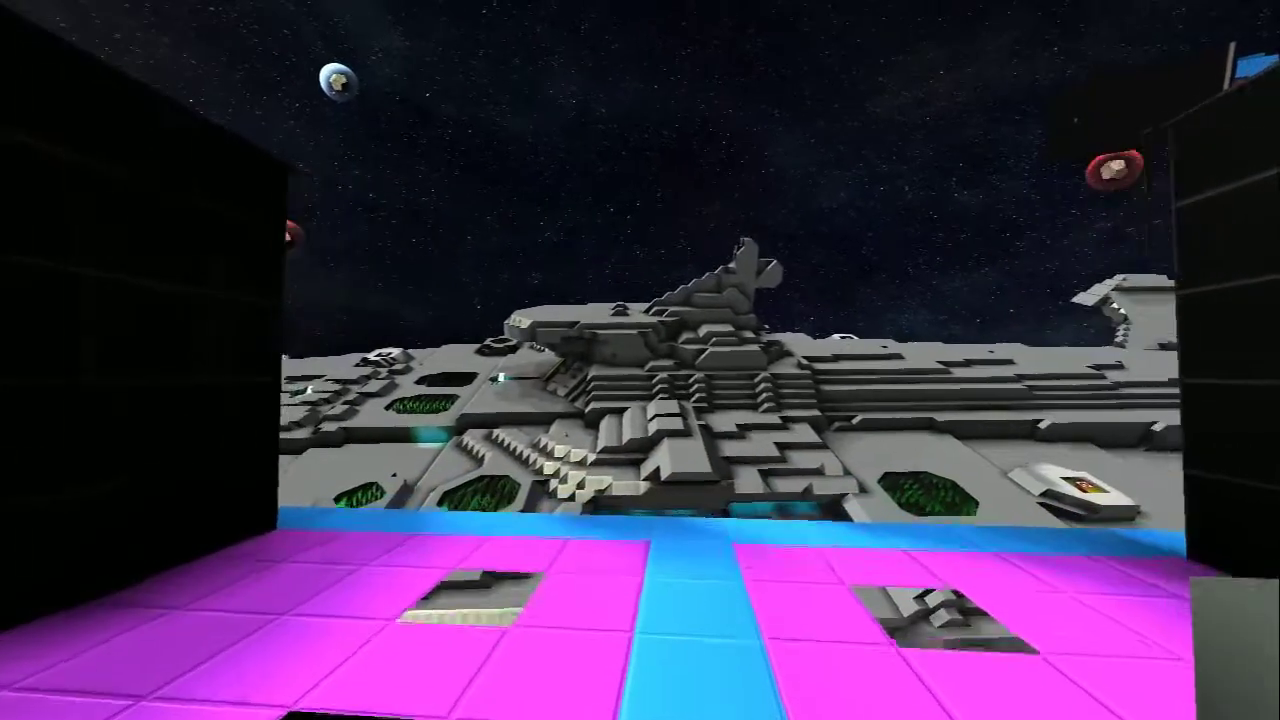
pyautogui.press('w')
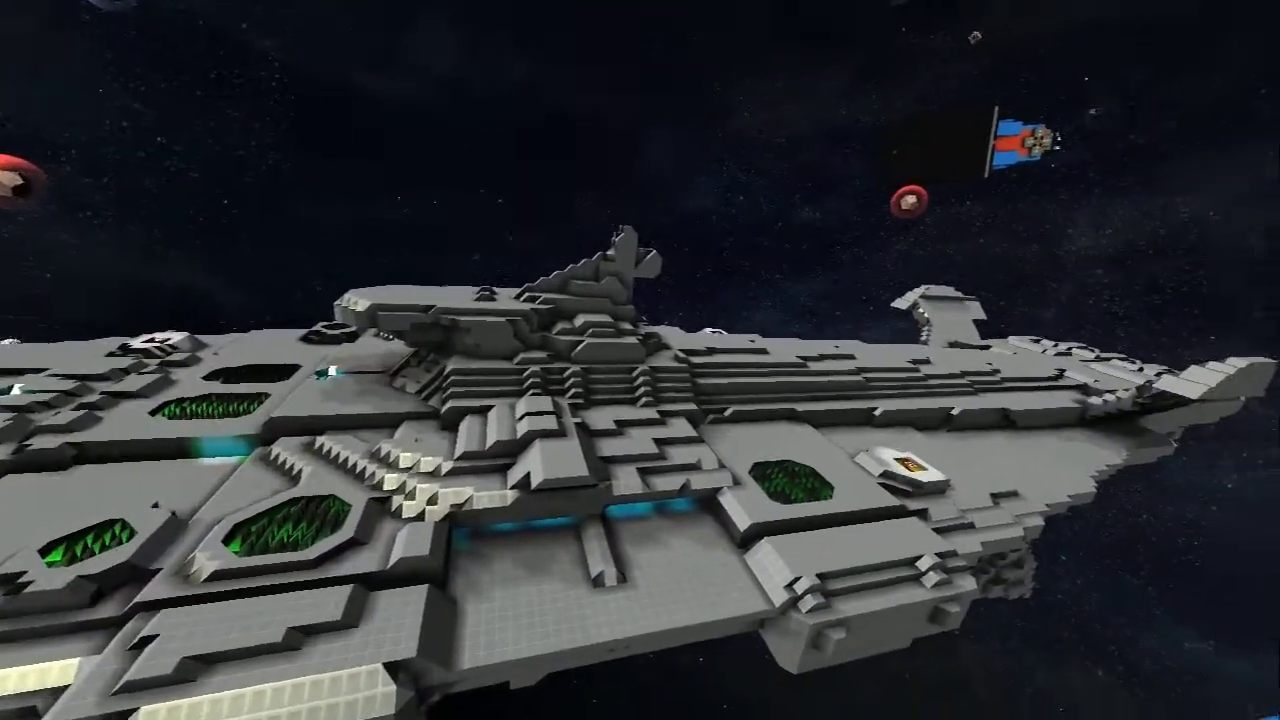
pyautogui.press('w')
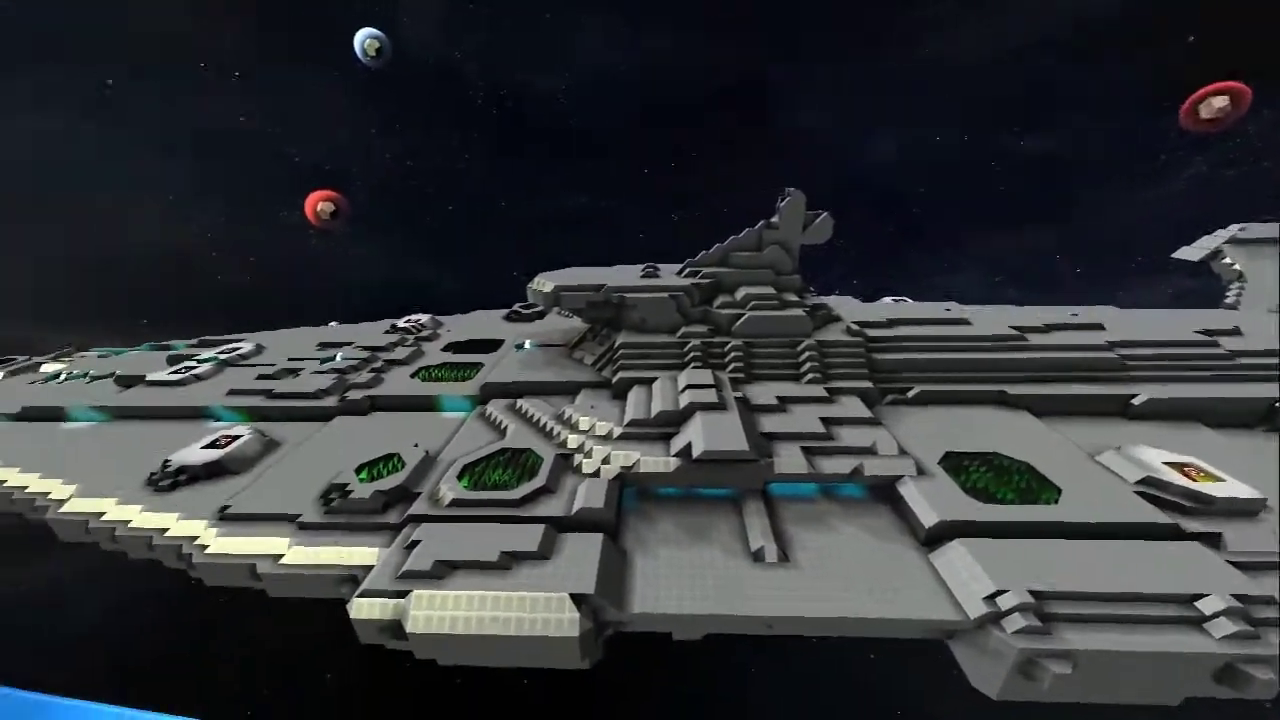
pyautogui.press('w')
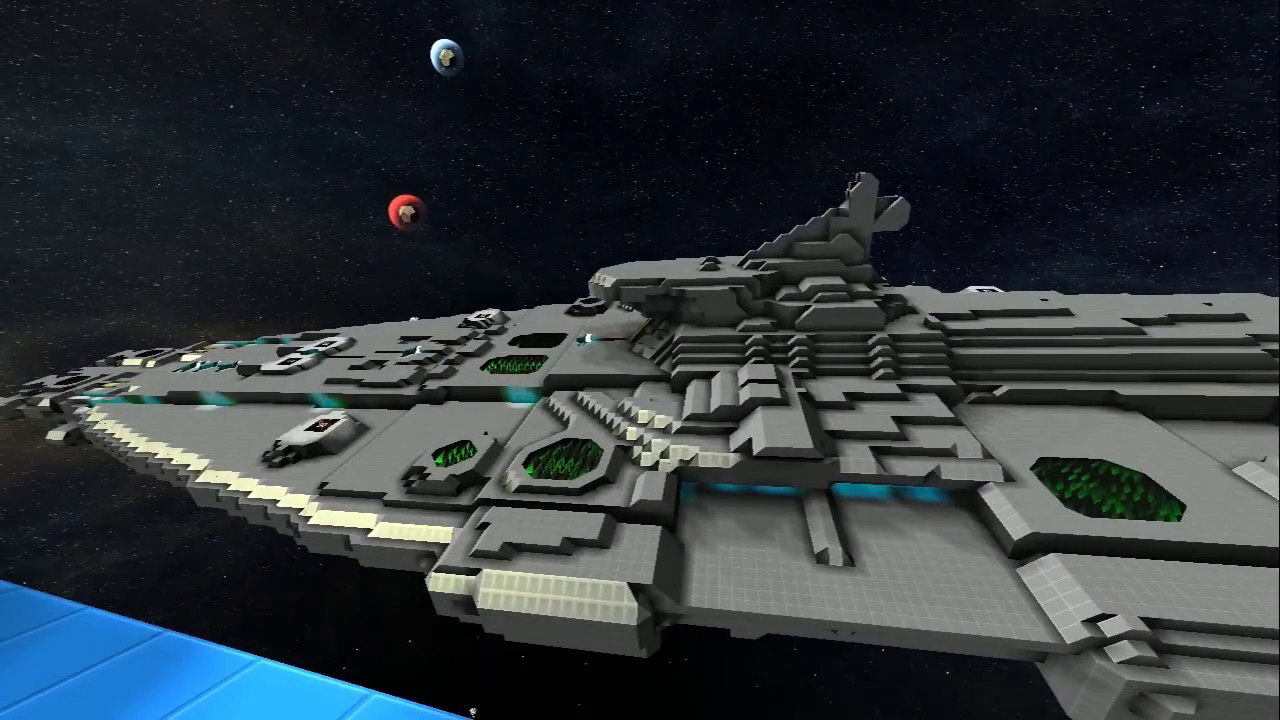
pyautogui.press('w')
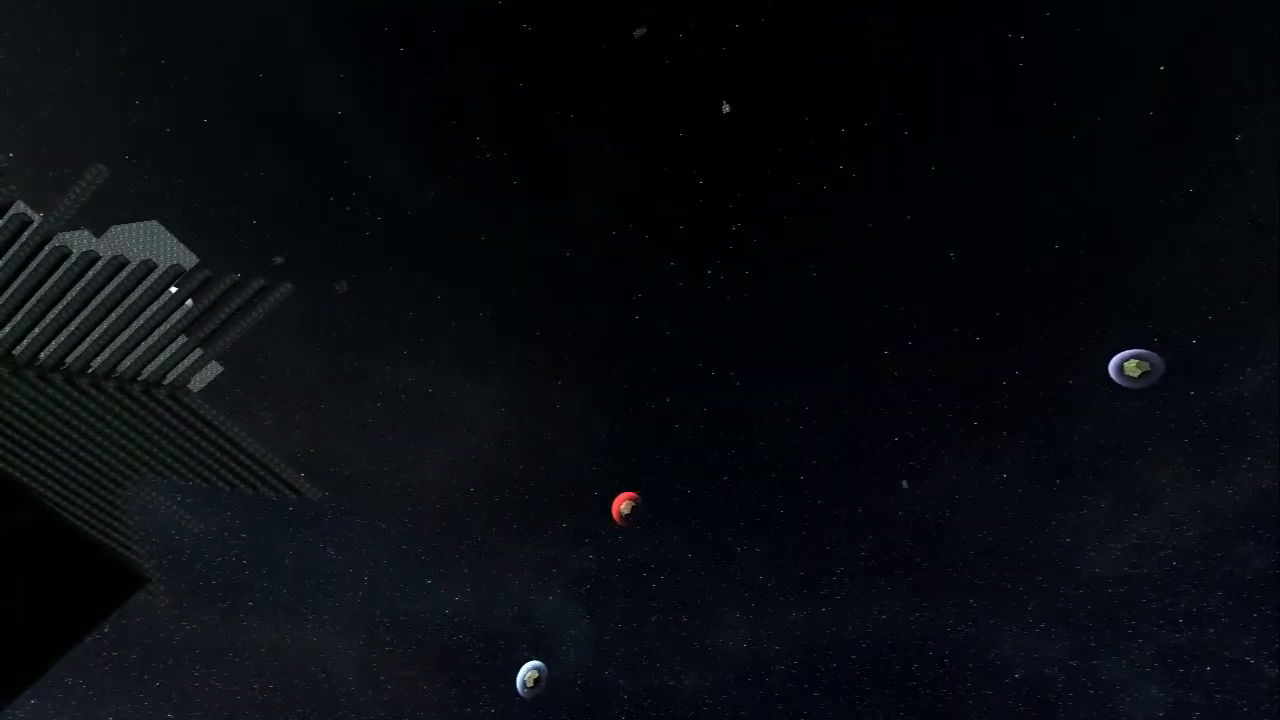
pyautogui.press('w')
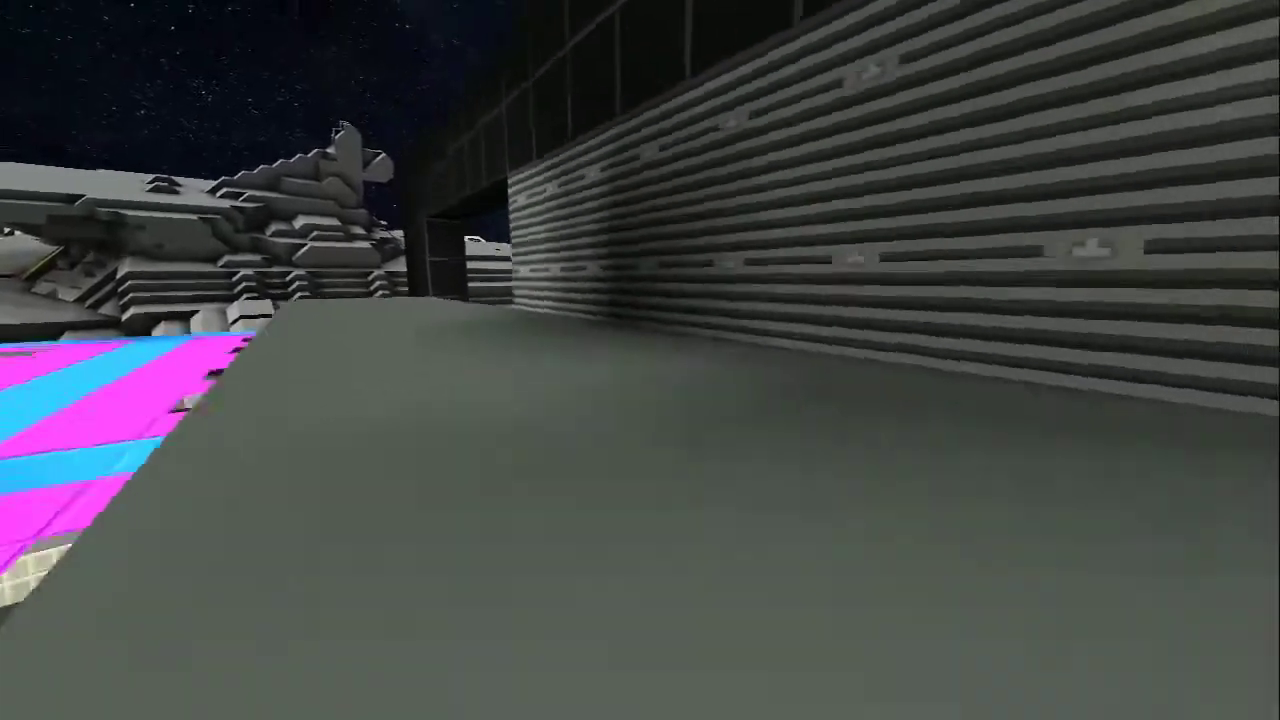
pyautogui.press('s')
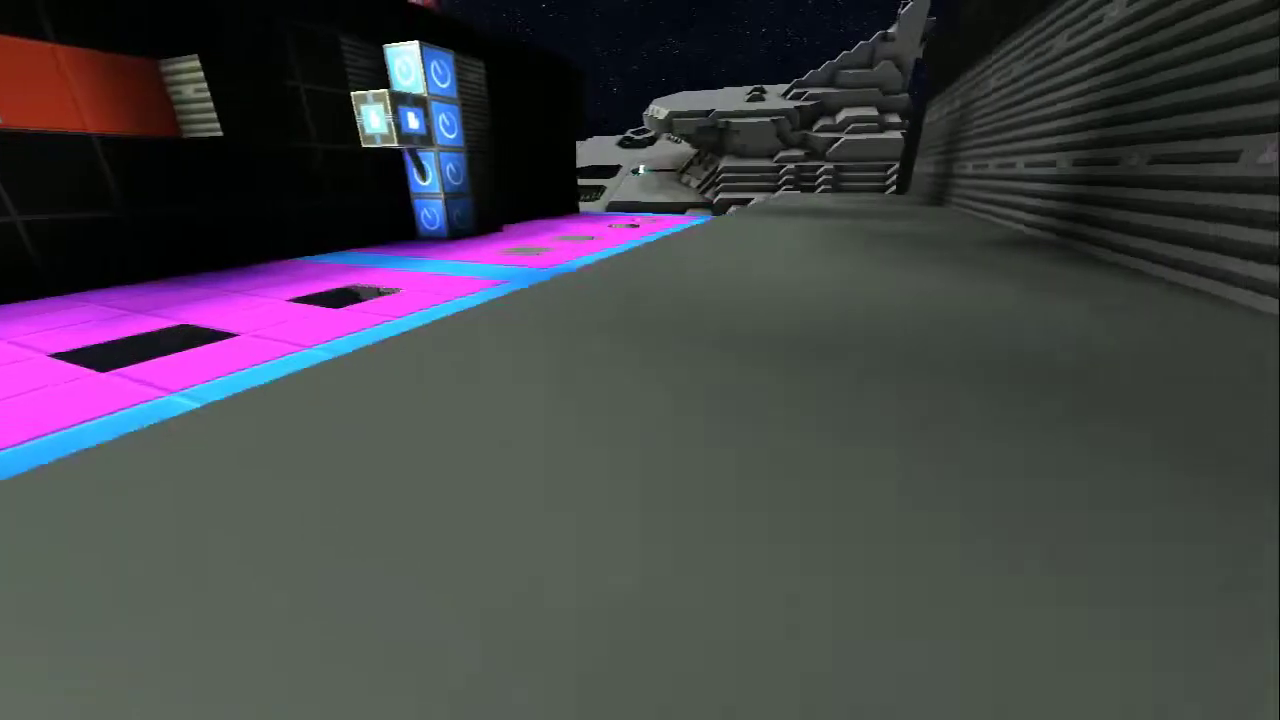
# Step: Approach the NOT-gate wall and switch its activation block on, then back off
pyautogui.press('w')
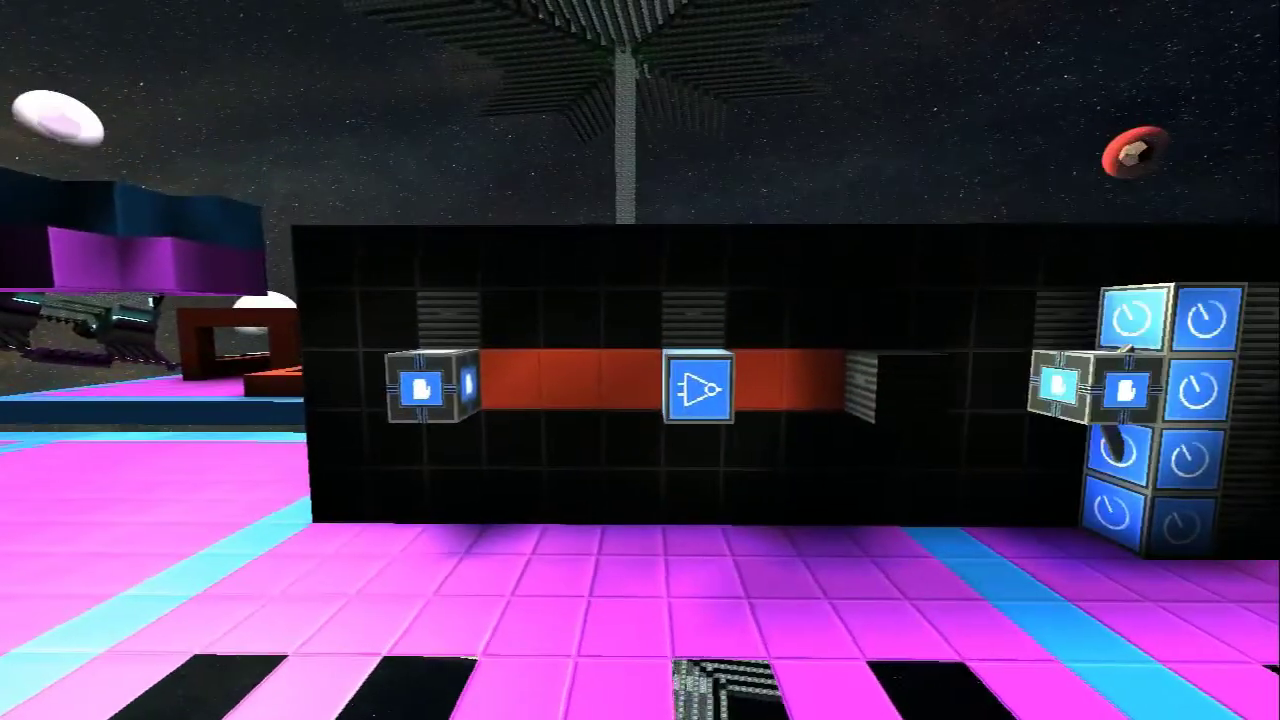
pyautogui.press('w')
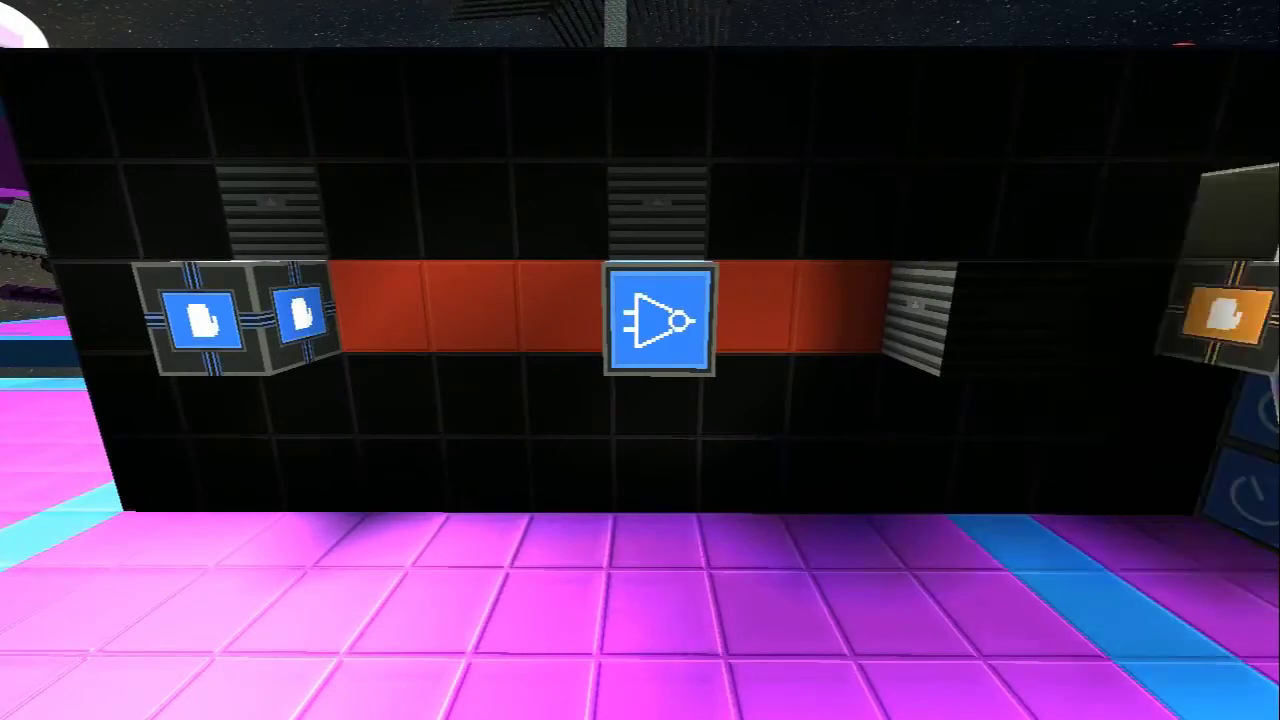
pyautogui.moveTo(640, 360); pyautogui.dragTo(300, 250)
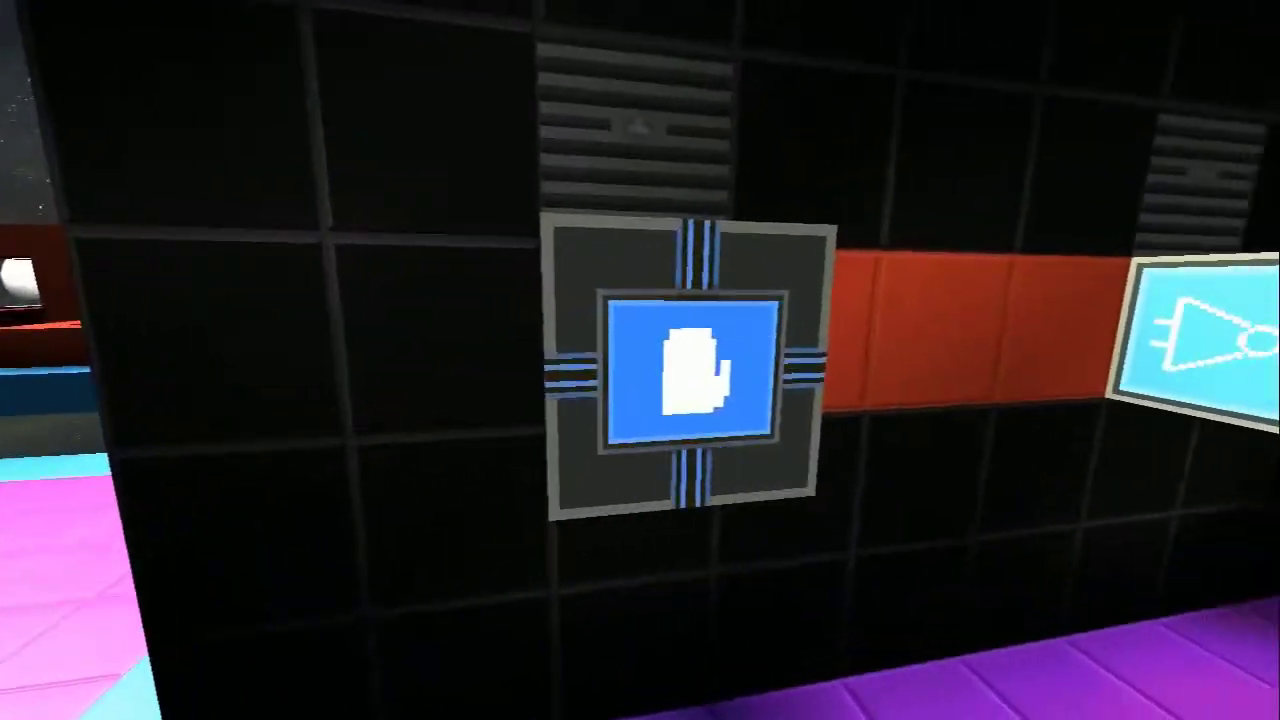
pyautogui.click(690, 370)
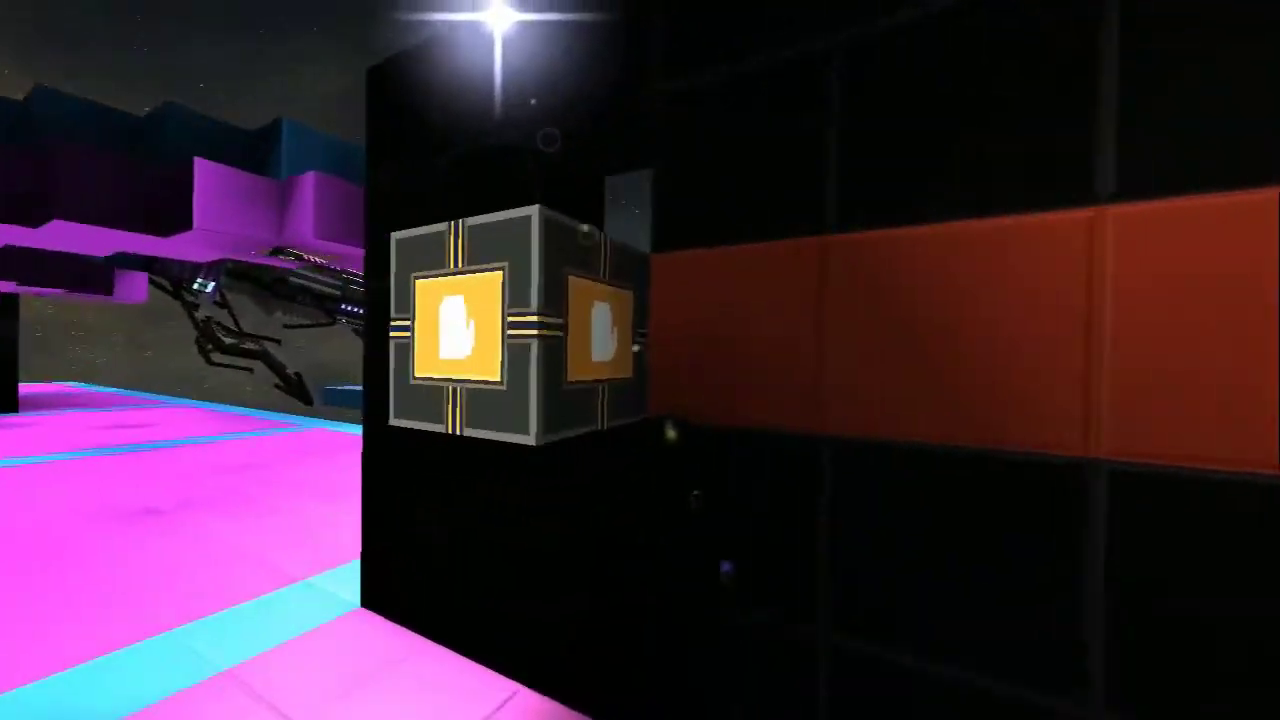
pyautogui.click(640, 360)
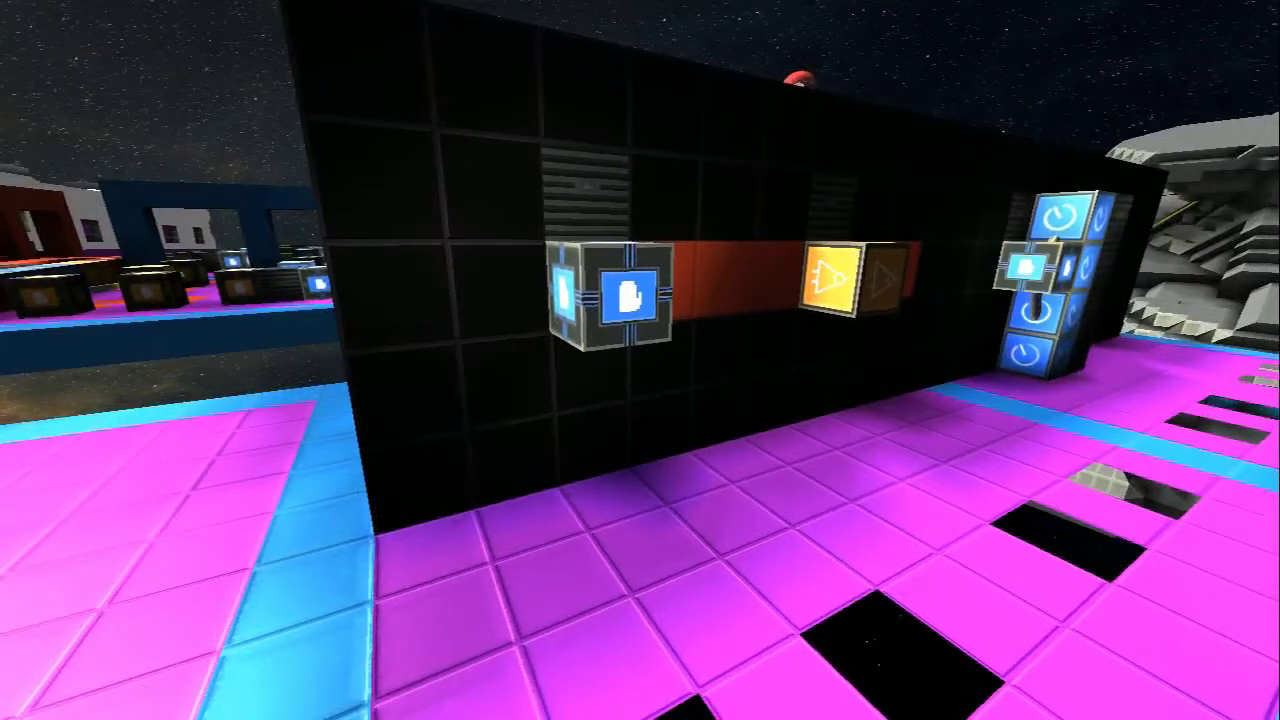
# Step: Restore the HUD with F1 and open the chat input
pyautogui.press('F1')
pyautogui.press('Return')
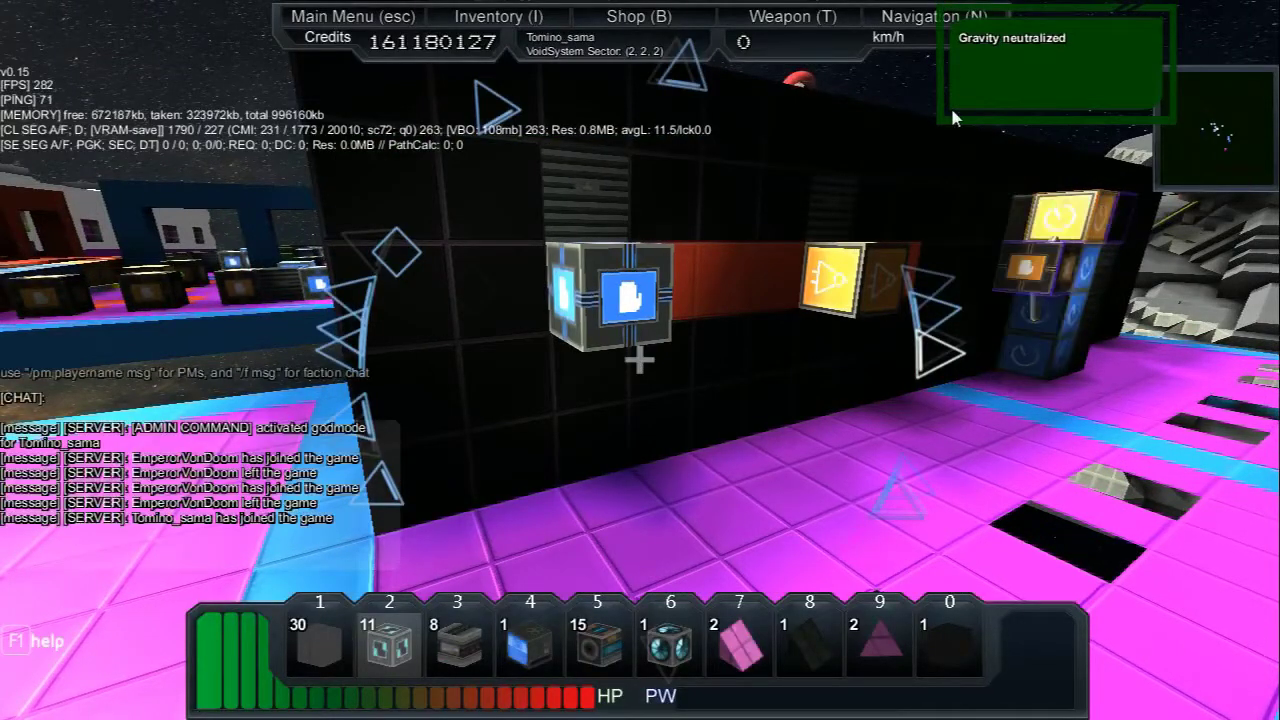
pyautogui.write('/g')
# Step: Give yourself 1000 red crate blocks with the /giveid chat command, correcting the amount
pyautogui.press('Tab')
pyautogui.write('ive')
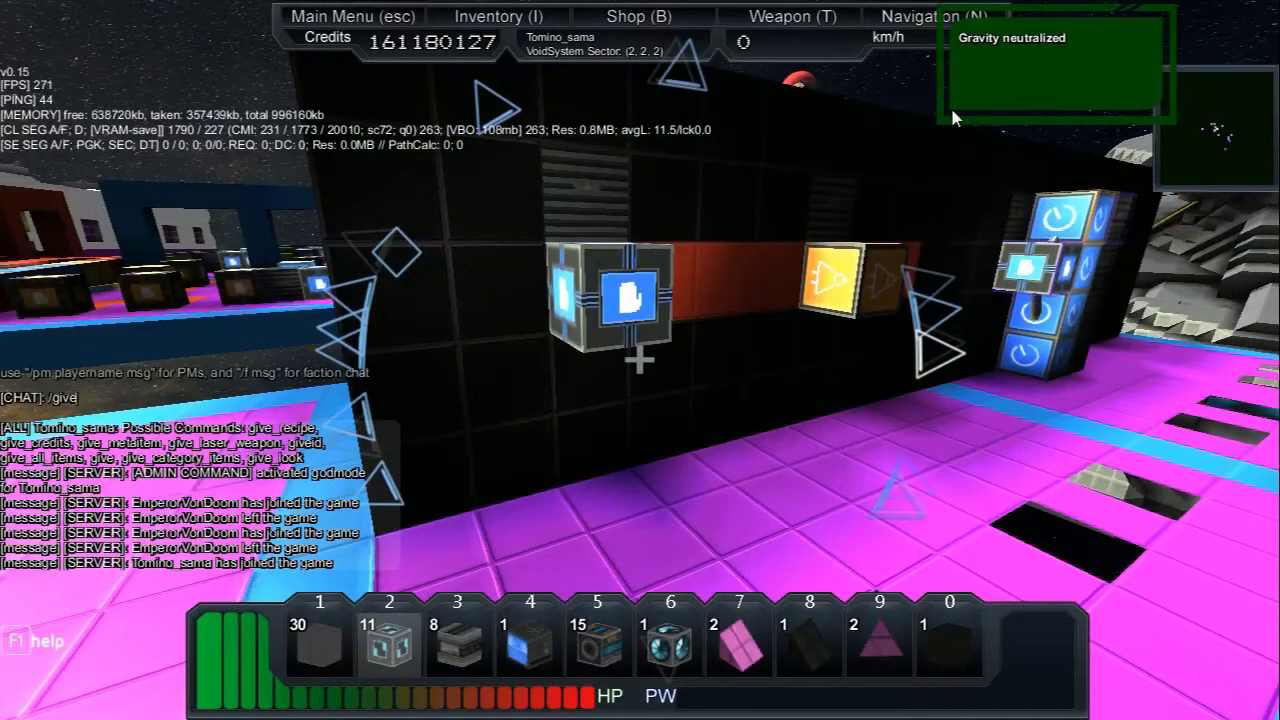
pyautogui.write('id Tomino_sama 405')
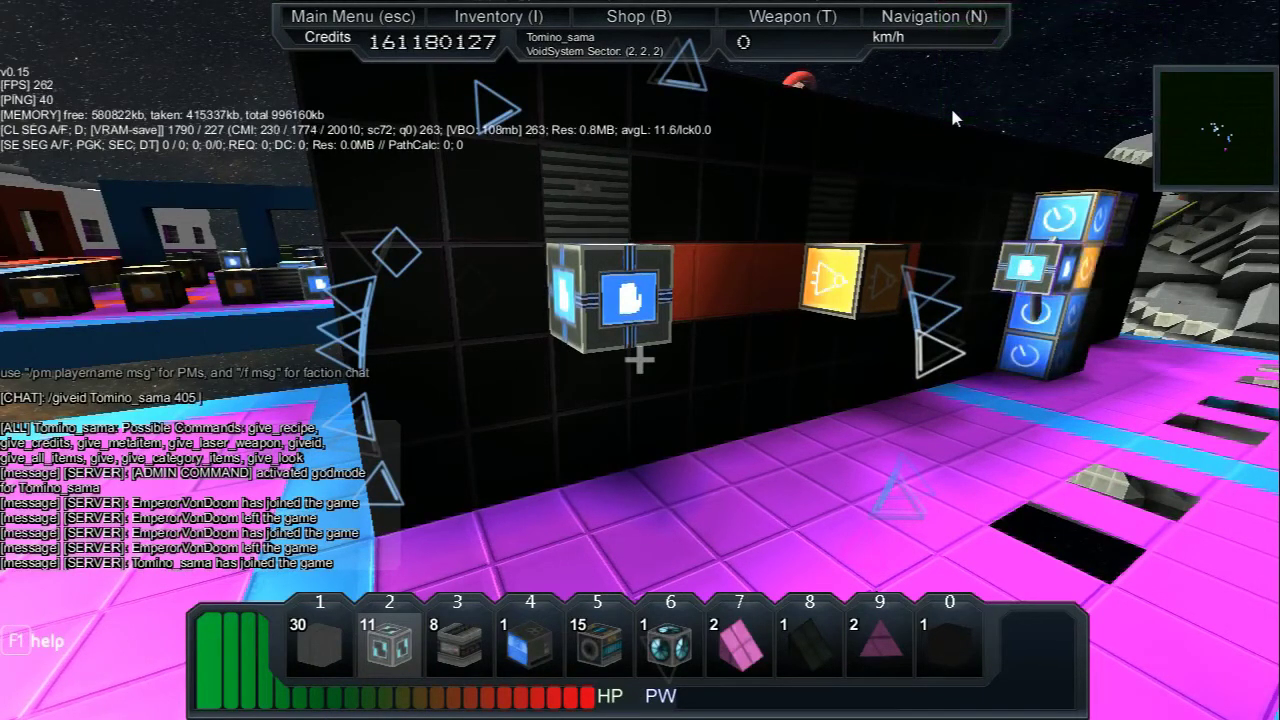
pyautogui.press('Return')
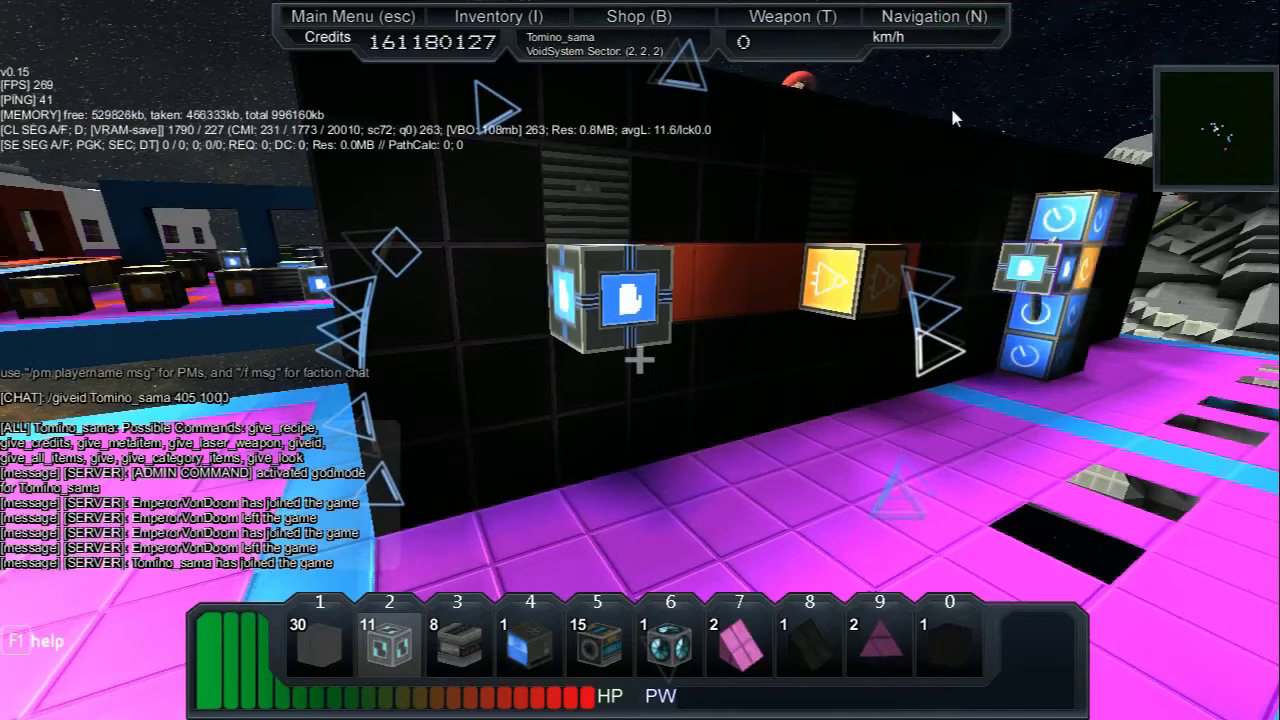
pyautogui.press('BackSpace')
pyautogui.press('BackSpace')
pyautogui.press('BackSpace')
pyautogui.write('1000')
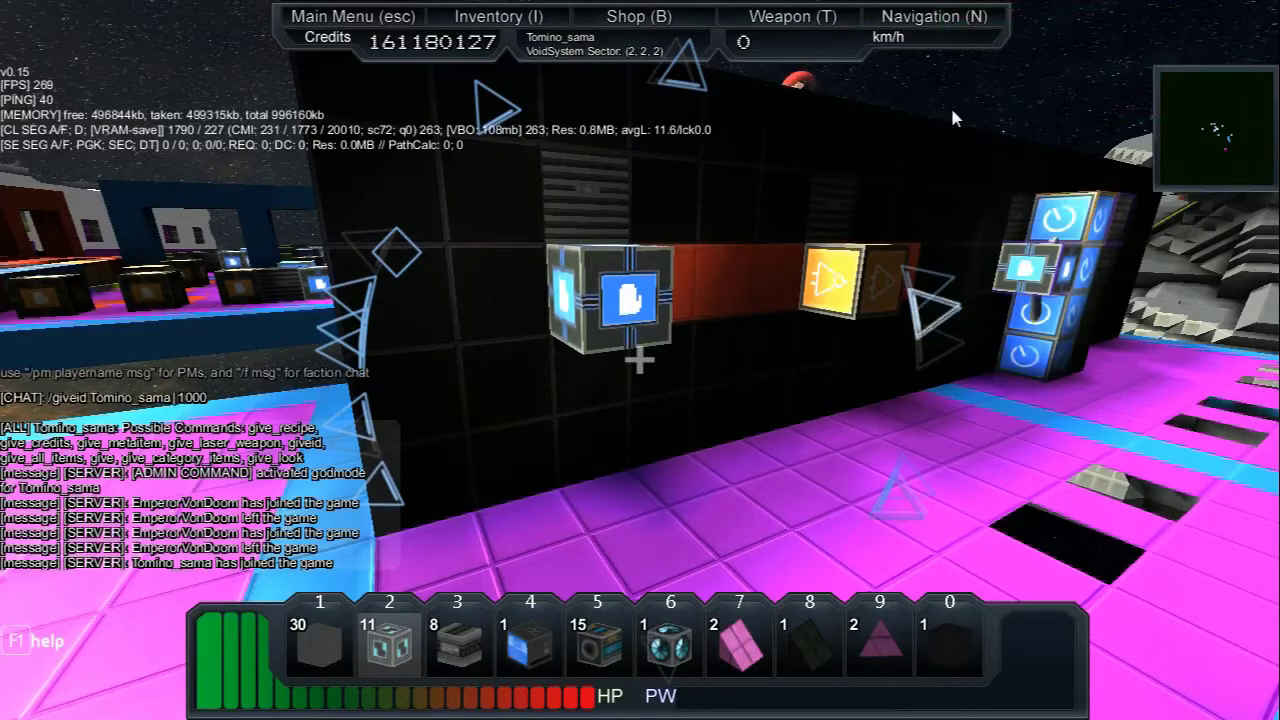
pyautogui.press('Return')
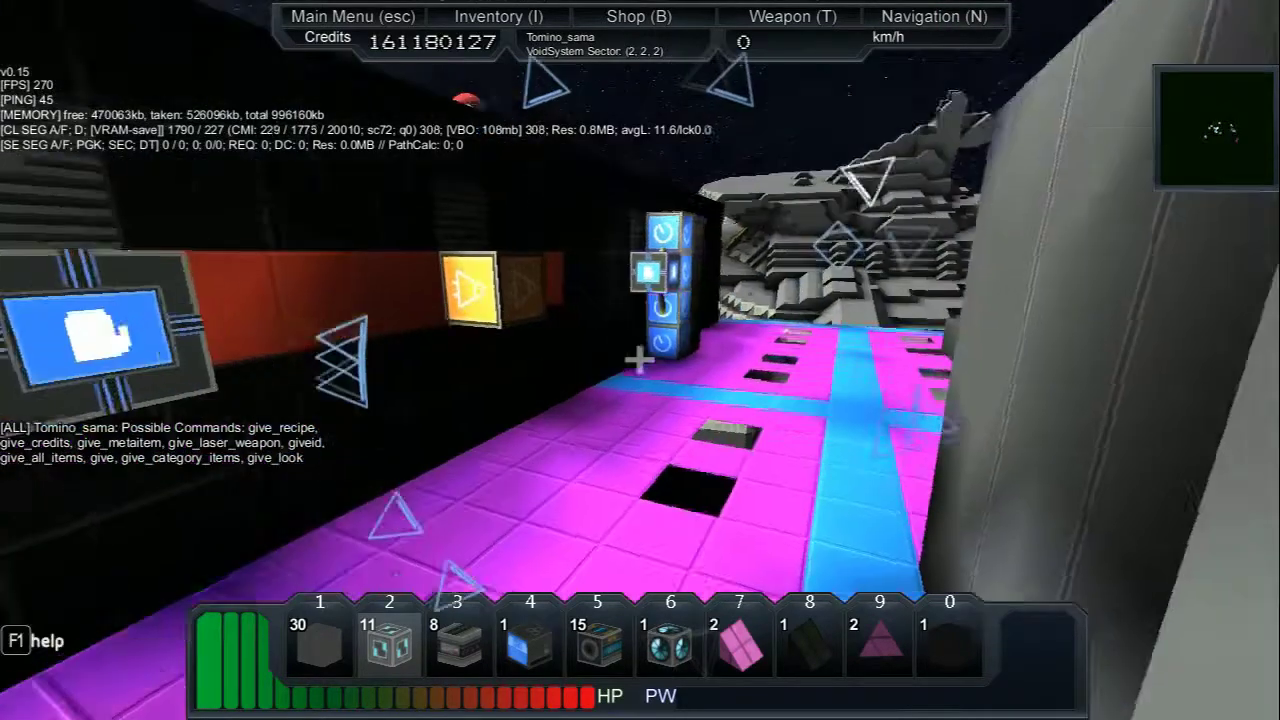
# Step: Move the 1000 red crate stack to hotbar slot 8 in the inventory
pyautogui.press('i')
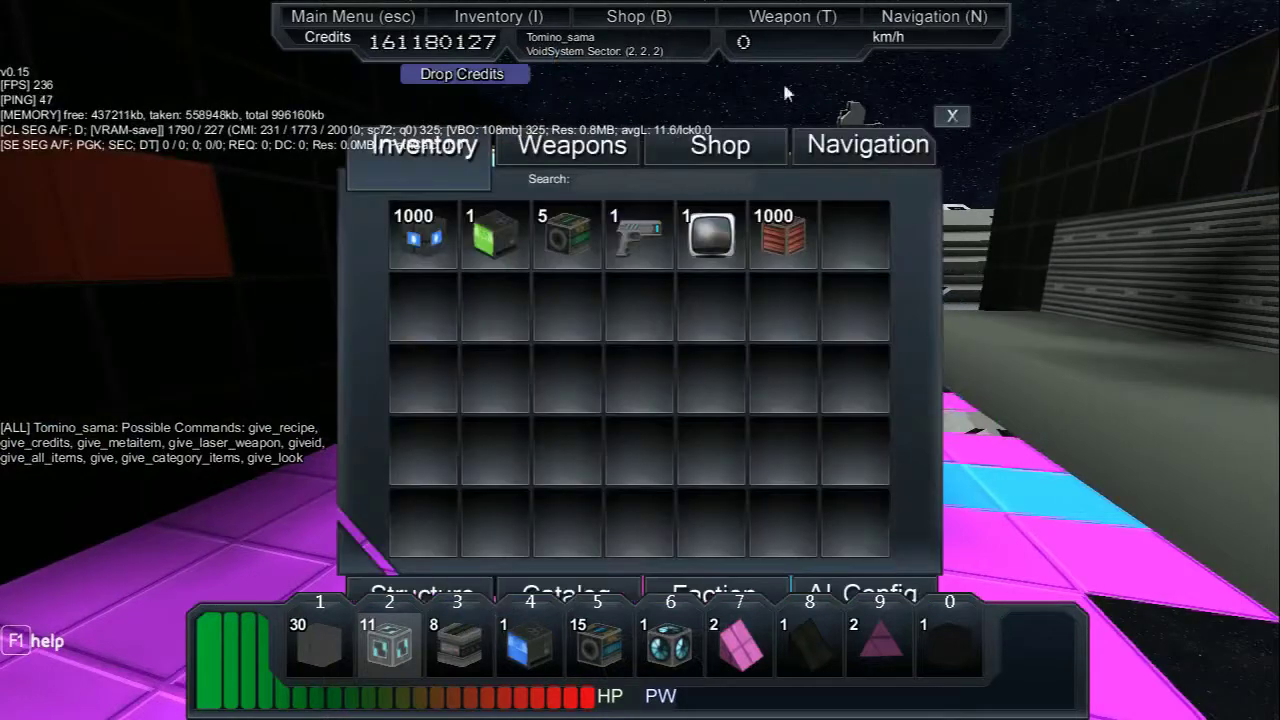
pyautogui.moveTo(815, 590); pyautogui.dragTo(810, 640)
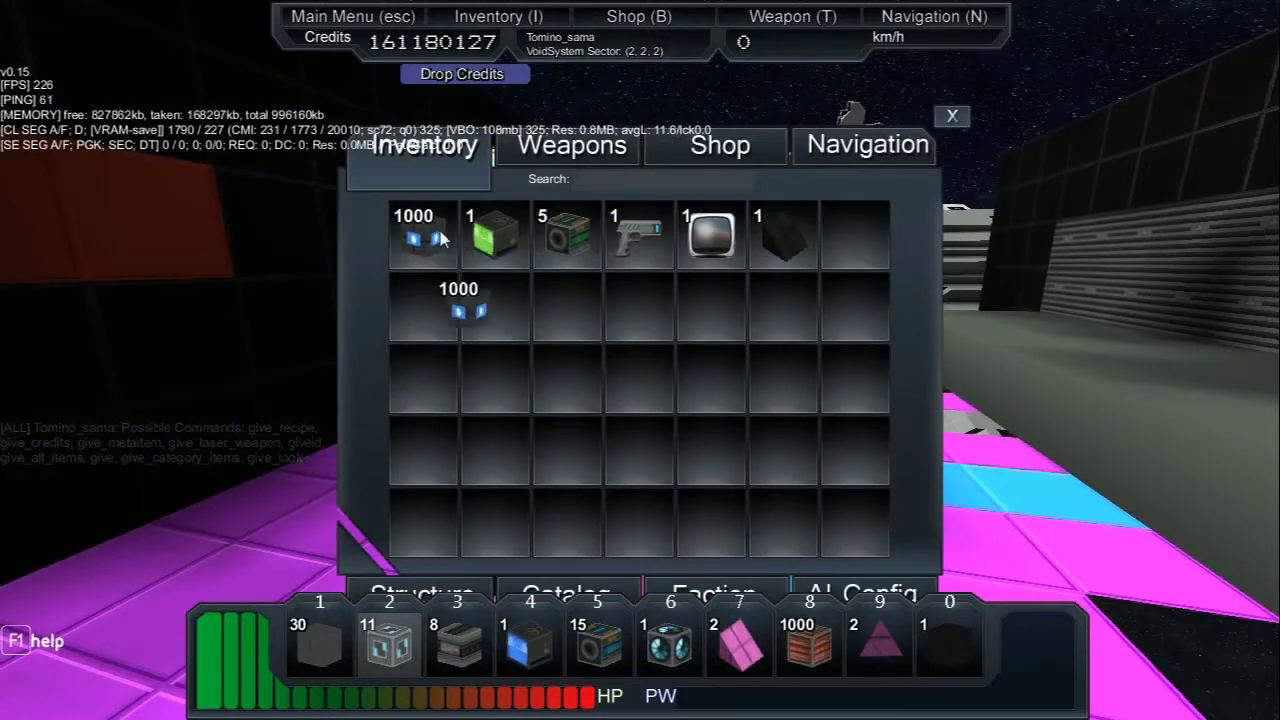
pyautogui.press('i')
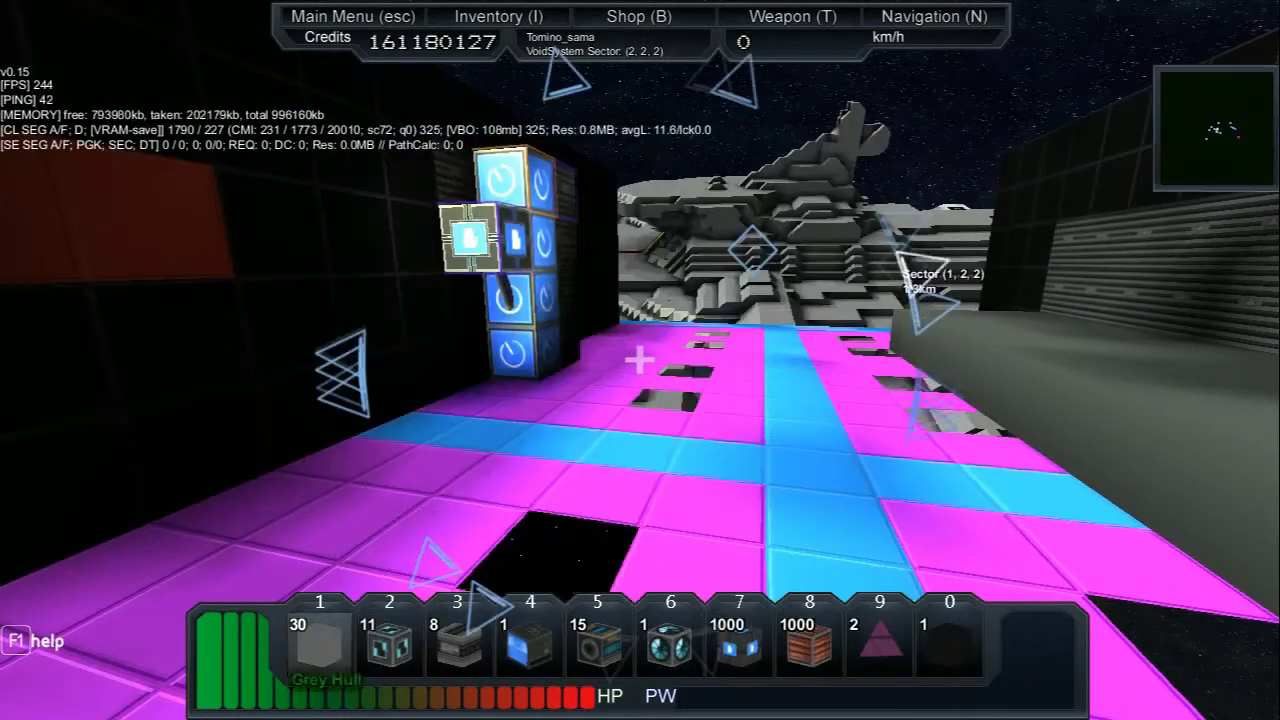
# Step: Place an activation module from slot 7 on the corridor floor
pyautogui.press('7')
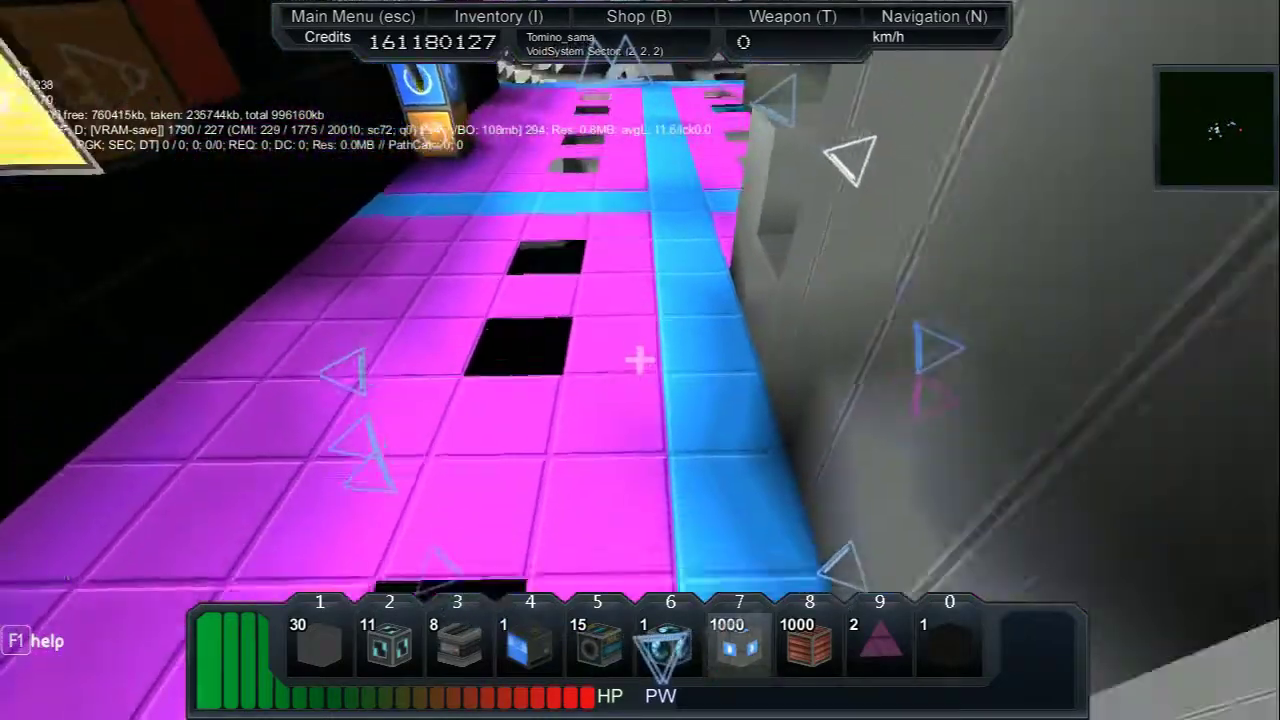
pyautogui.click(640, 360)
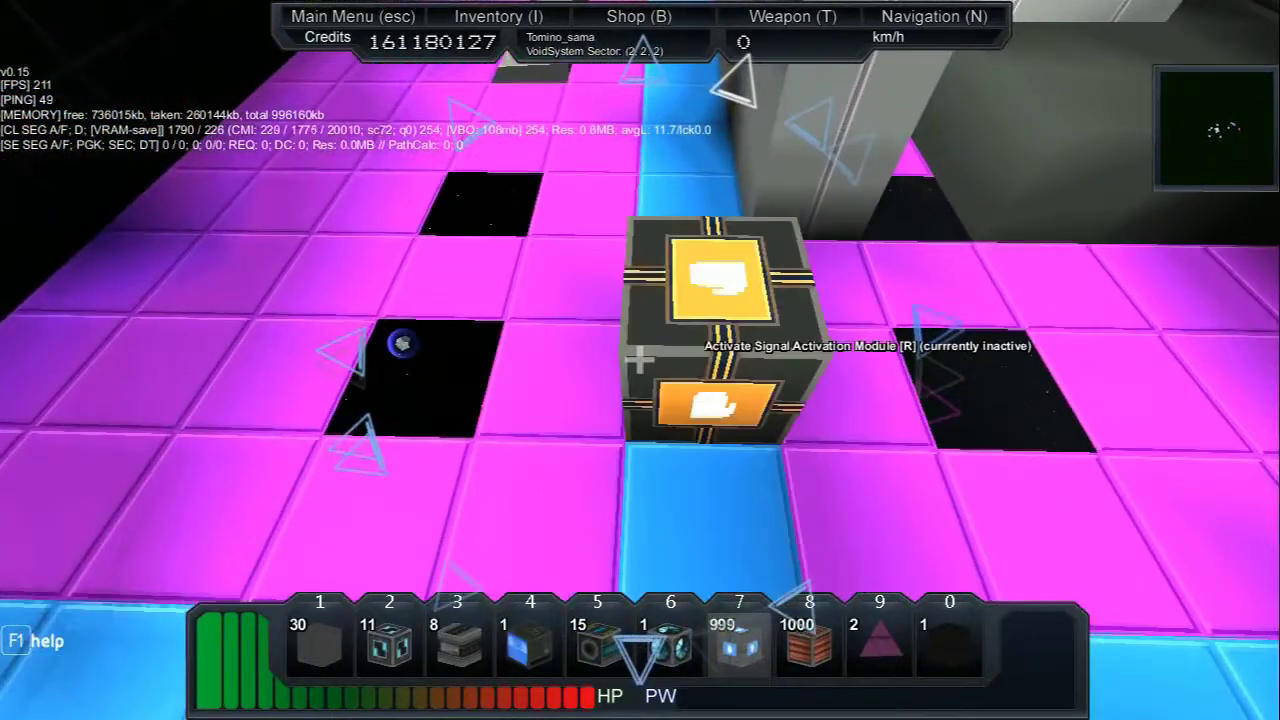
pyautogui.press('5')
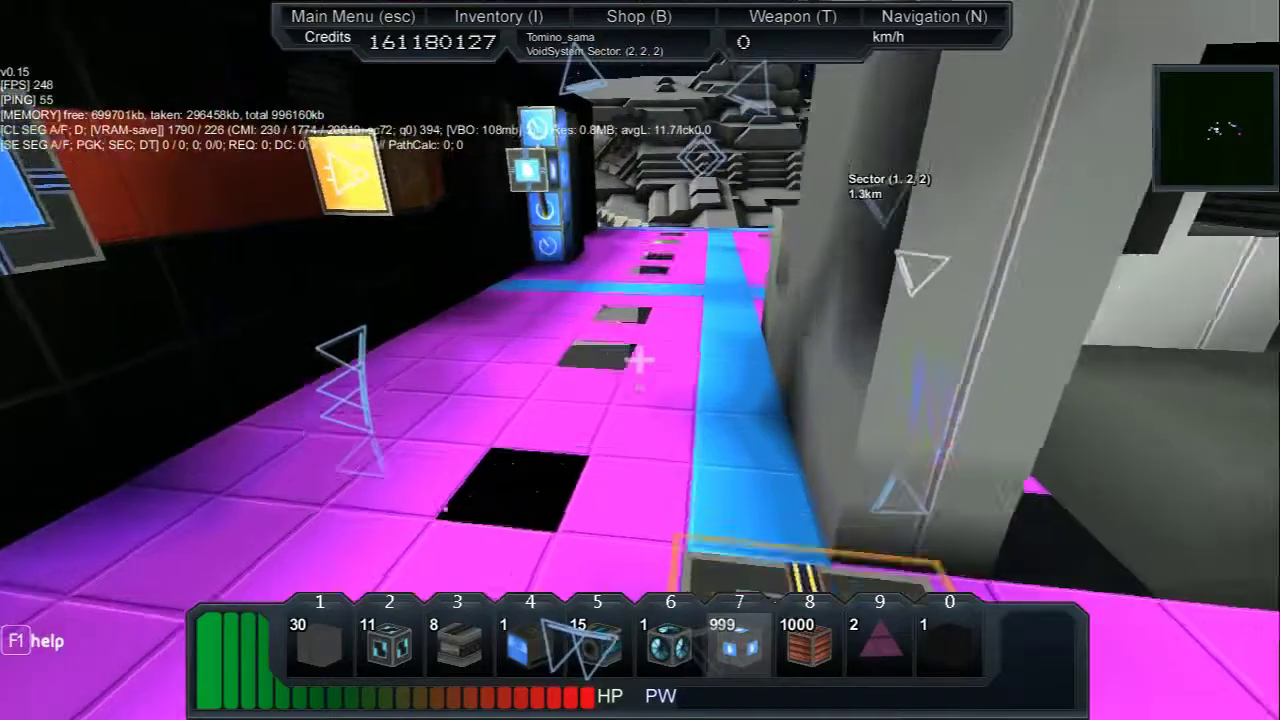
pyautogui.press('s')
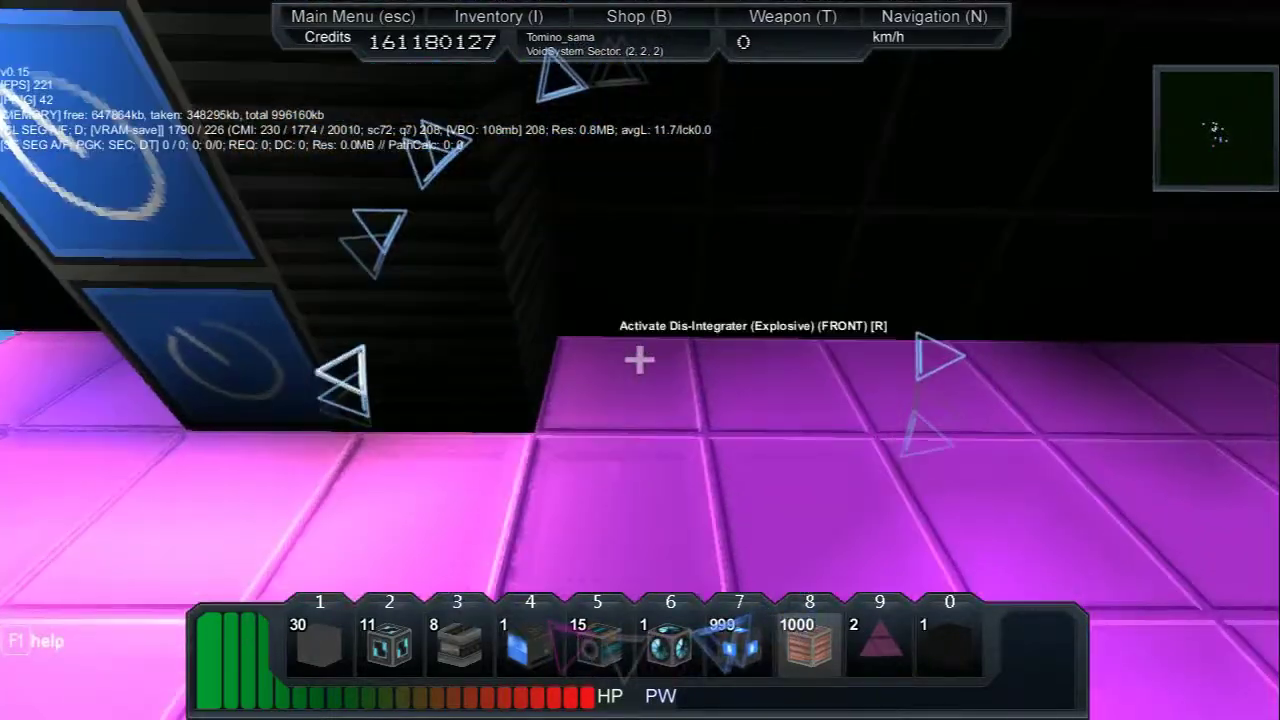
# Step: Pile five explosive disintegrator blocks beside the clock stack
pyautogui.click(640, 360)
pyautogui.click(640, 360)
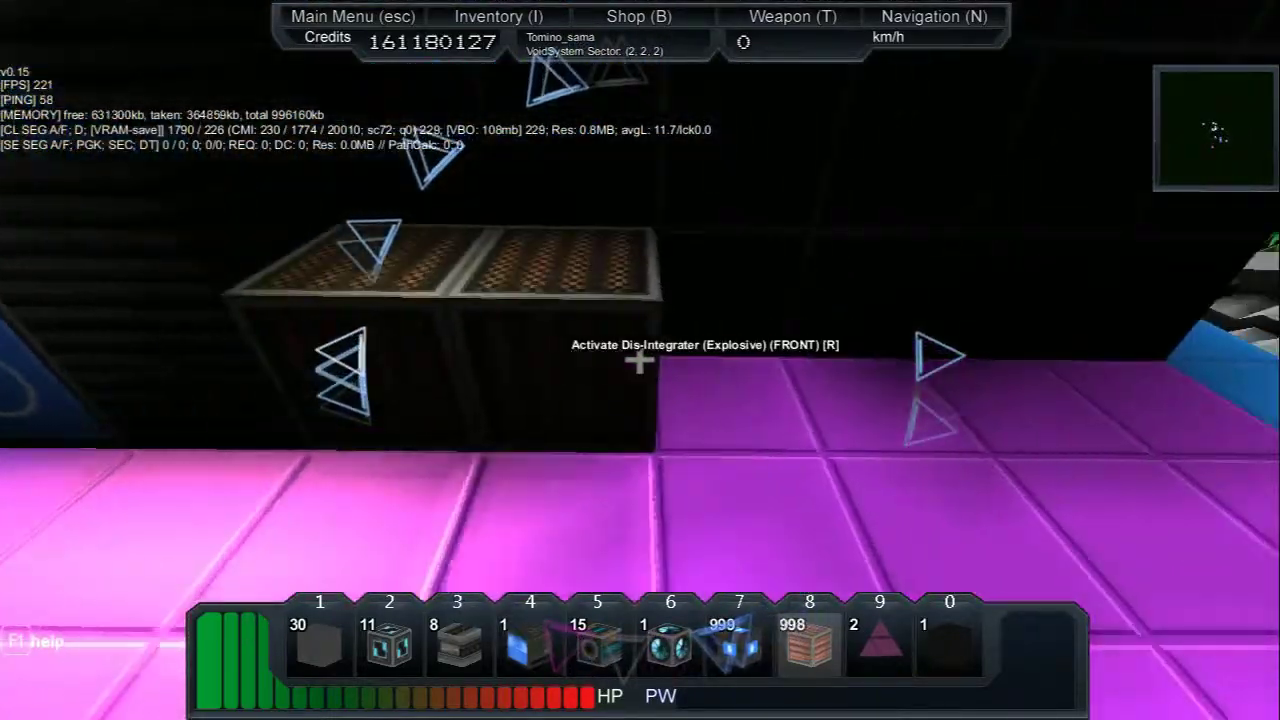
pyautogui.click(640, 360)
pyautogui.click(640, 360)
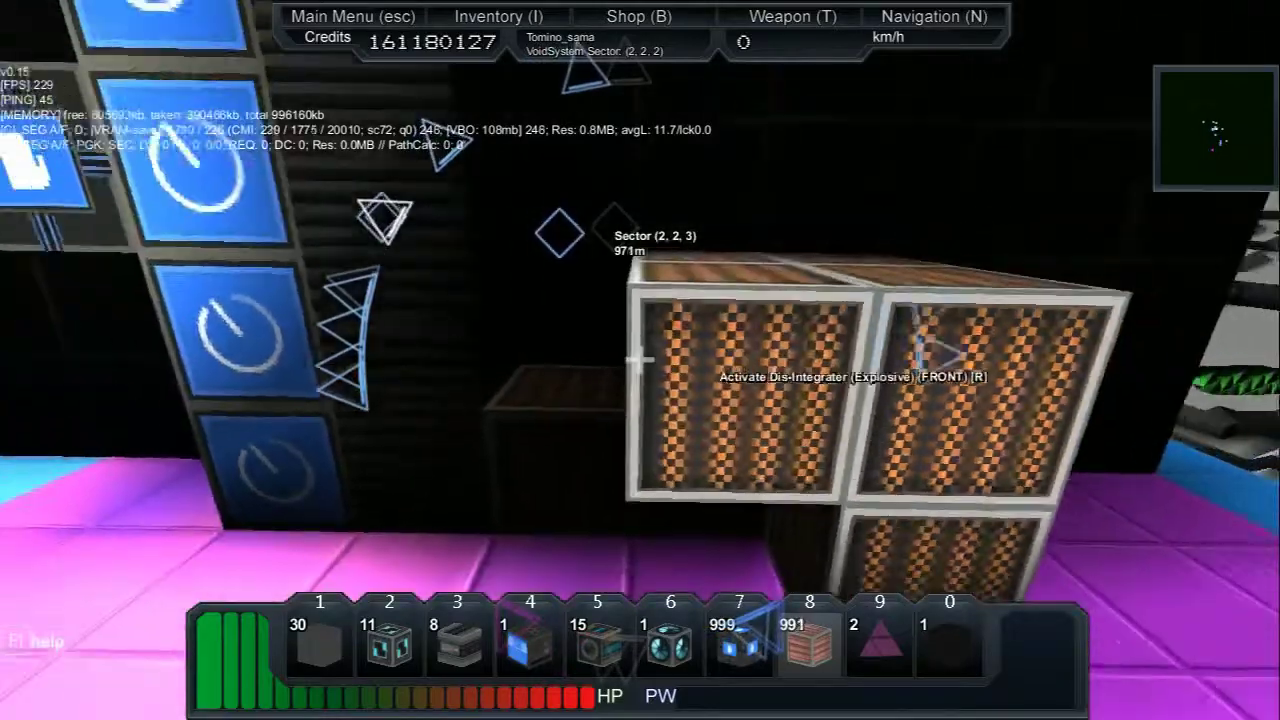
pyautogui.click(640, 360)
pyautogui.click(640, 360)
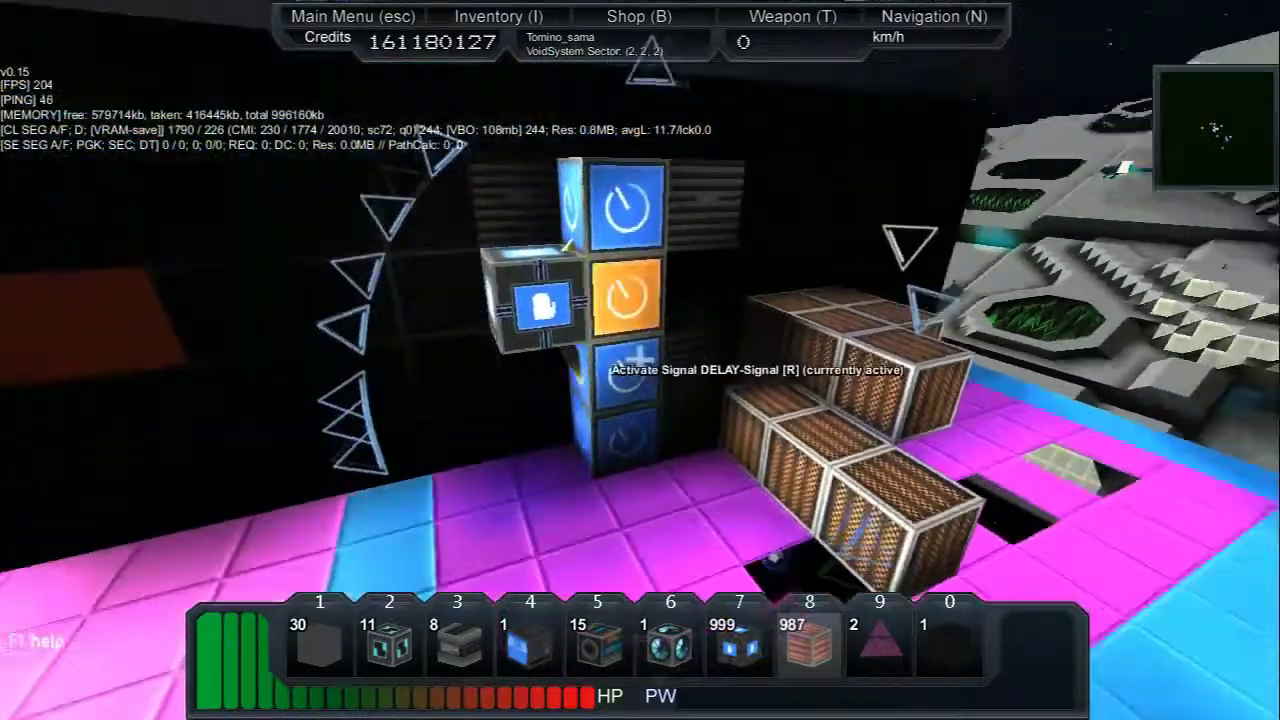
# Step: Toggle the delay signal block and the bottom signal block of the clock stack
pyautogui.press('r')
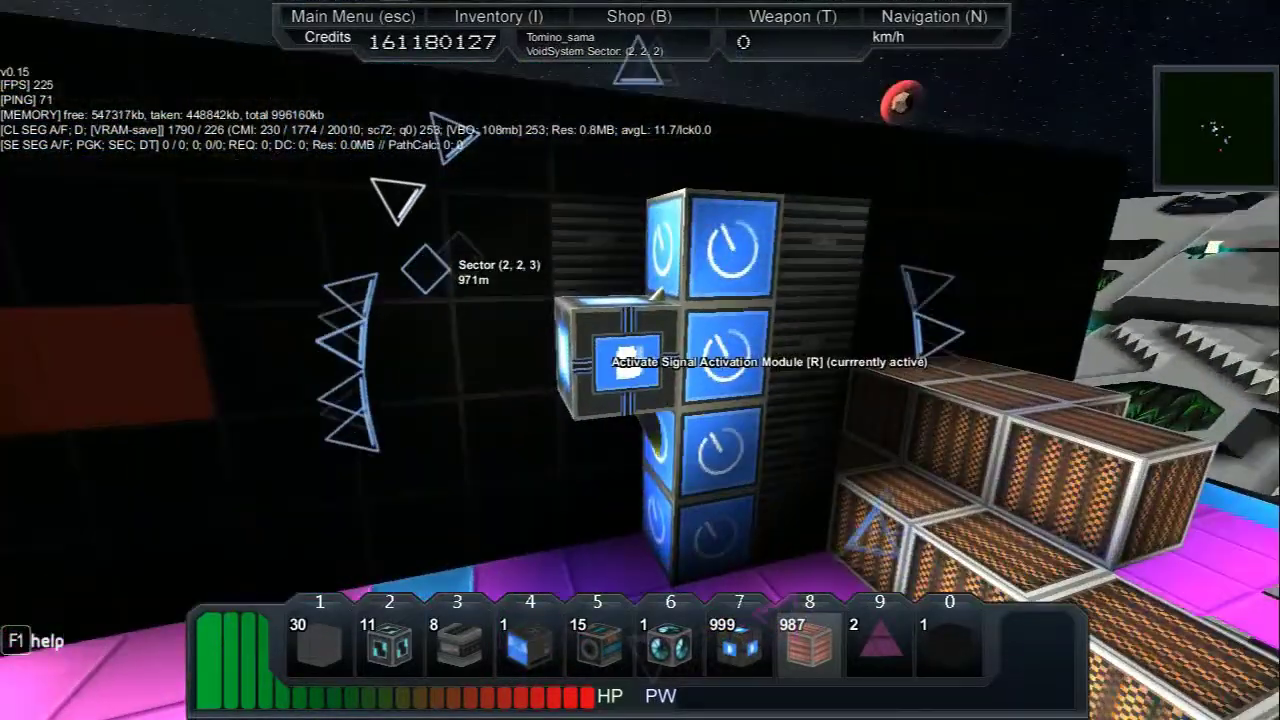
pyautogui.press('r')
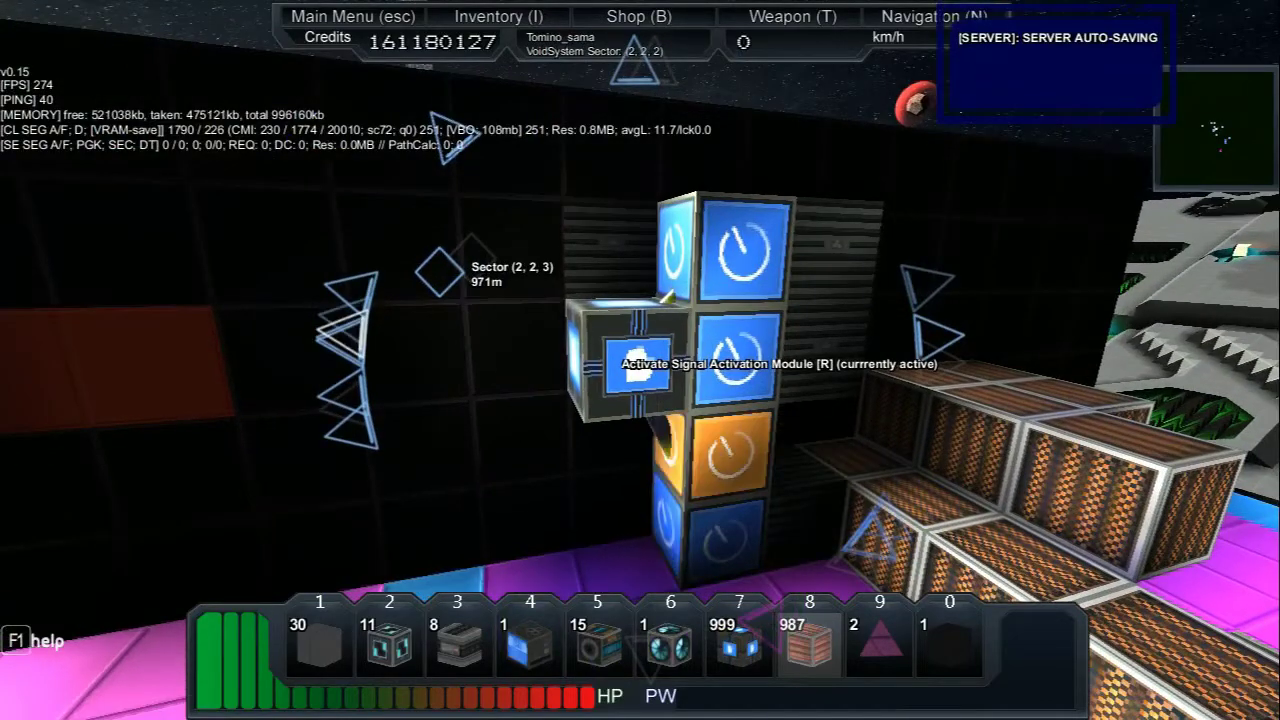
pyautogui.press('r')
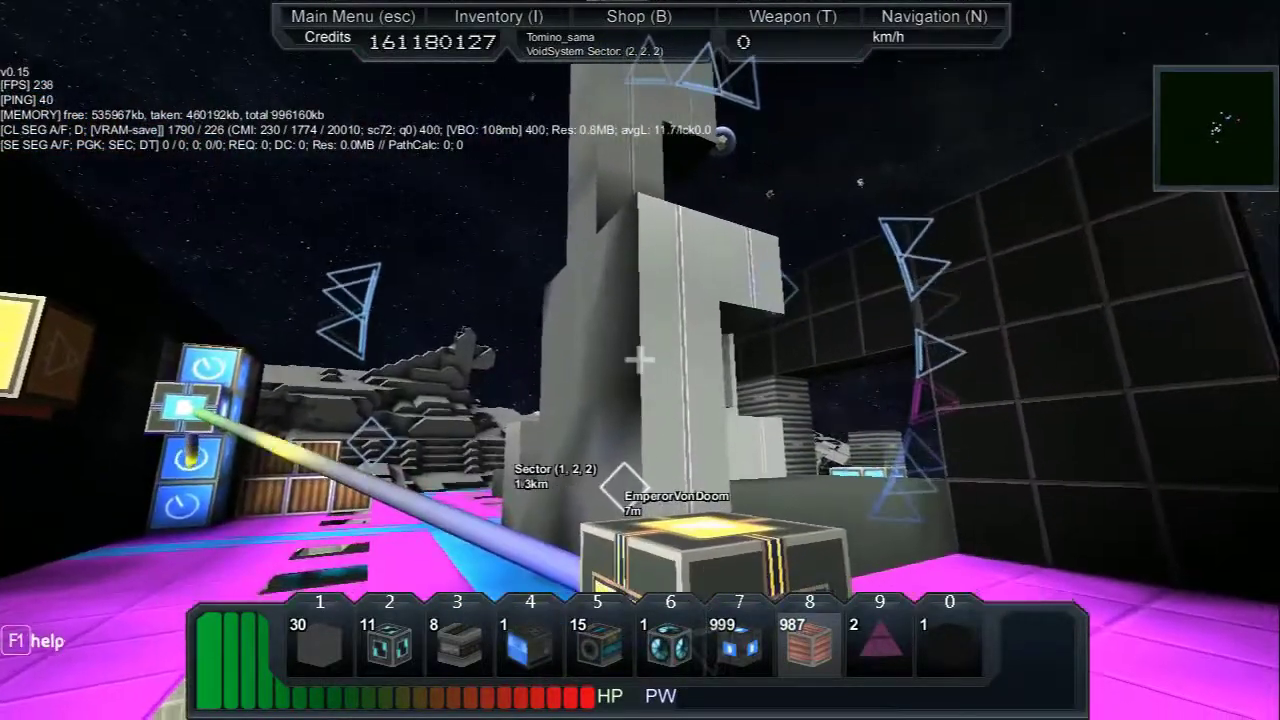
# Step: Select the block in hotbar slot 5
pyautogui.press('5')
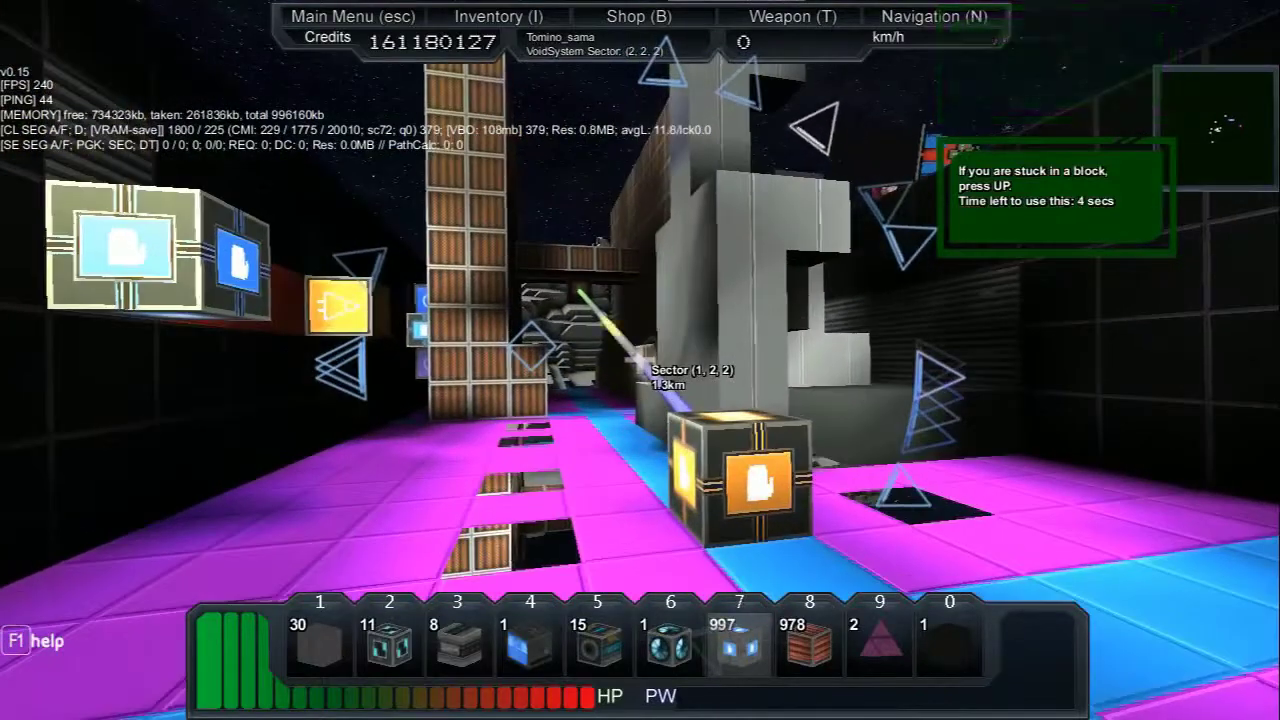
# Step: Switch to the third-person astronaut view and hide the HUD
pyautogui.hotkey('shift', 'r')
pyautogui.hotkey('Tab', 'g')
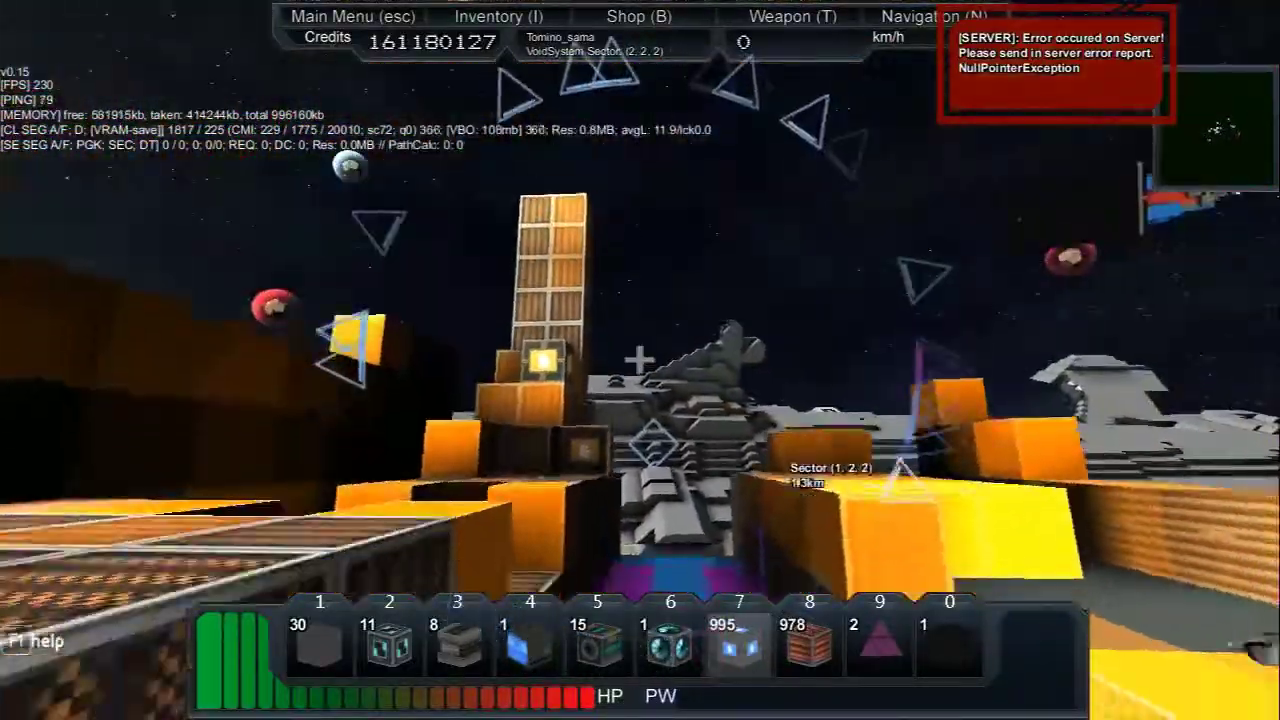
# Step: Hide the on-screen HUD beside the corridor activation modules
pyautogui.hotkey('Tab', 'g')
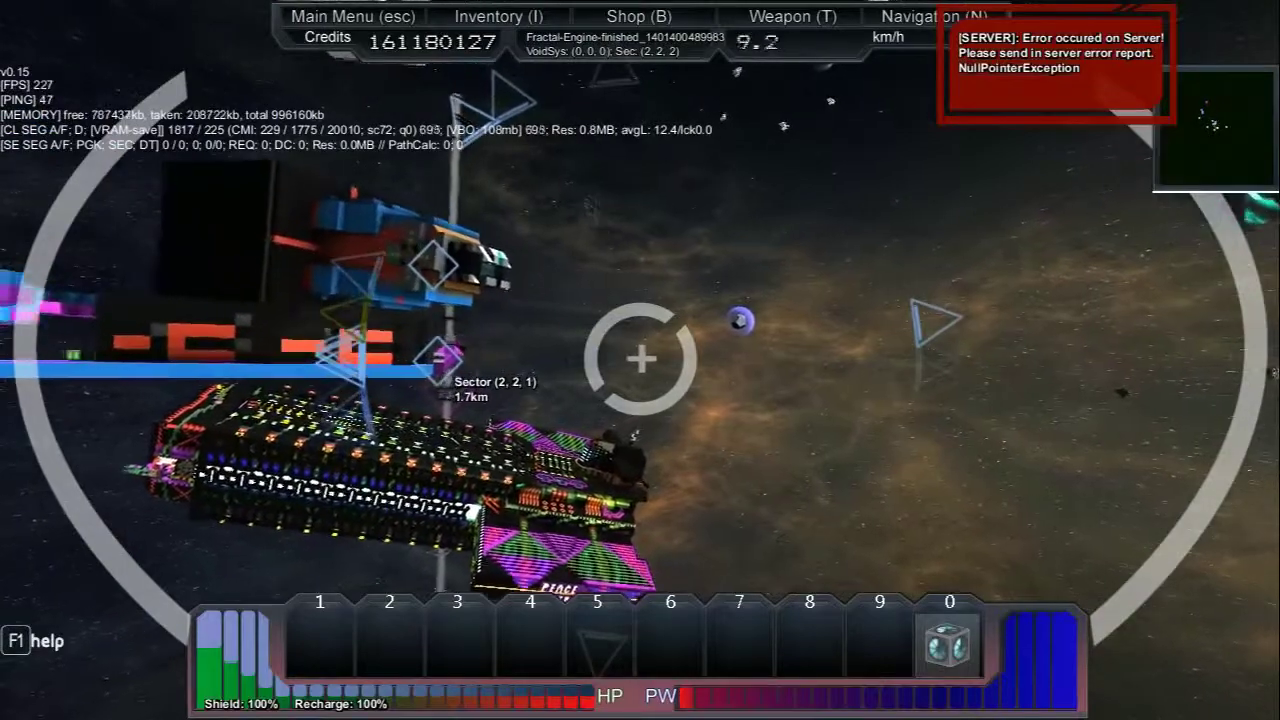
# Step: Exit the small ship, take the grey ship's core in build mode, and hide the HUD
pyautogui.press('r')
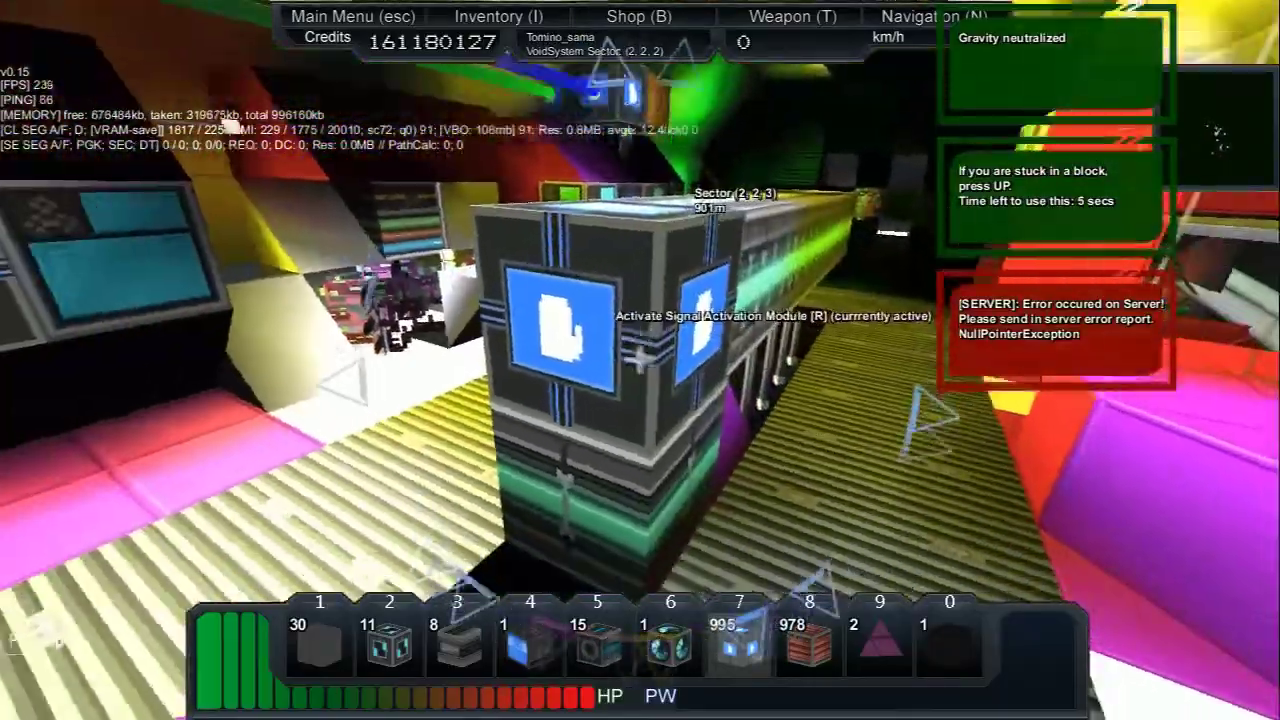
pyautogui.press('r')
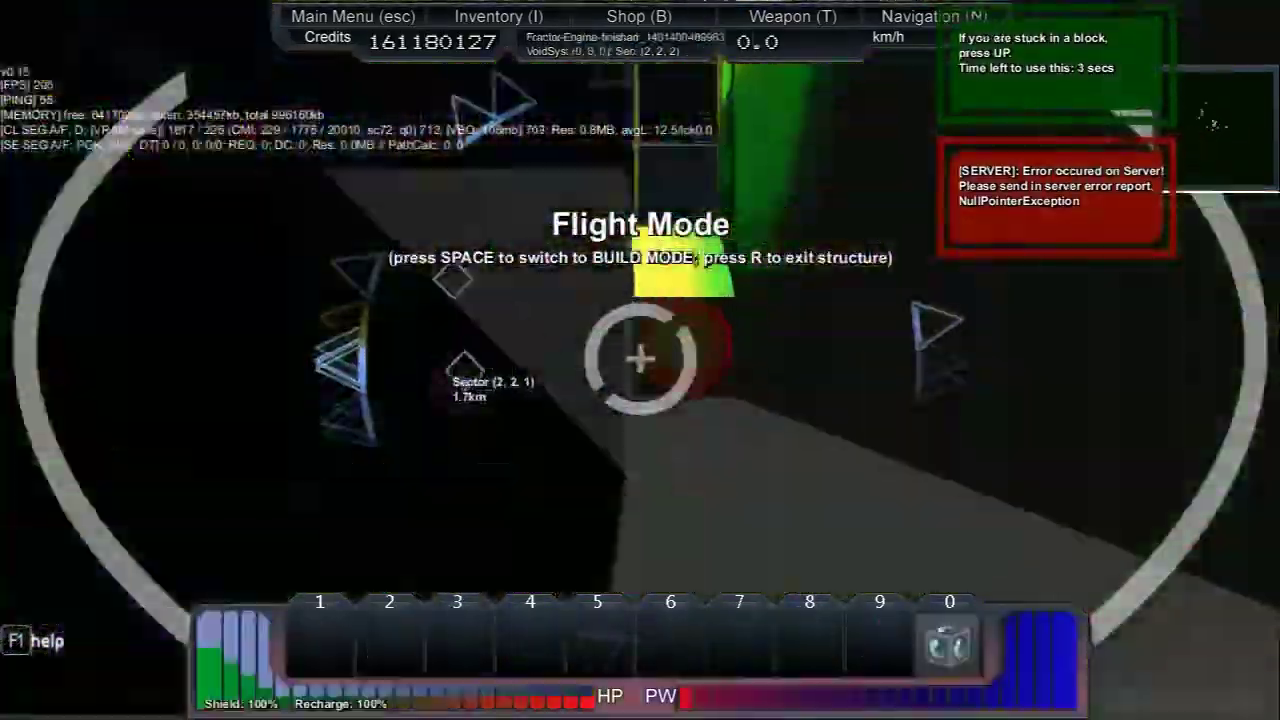
pyautogui.press('space')
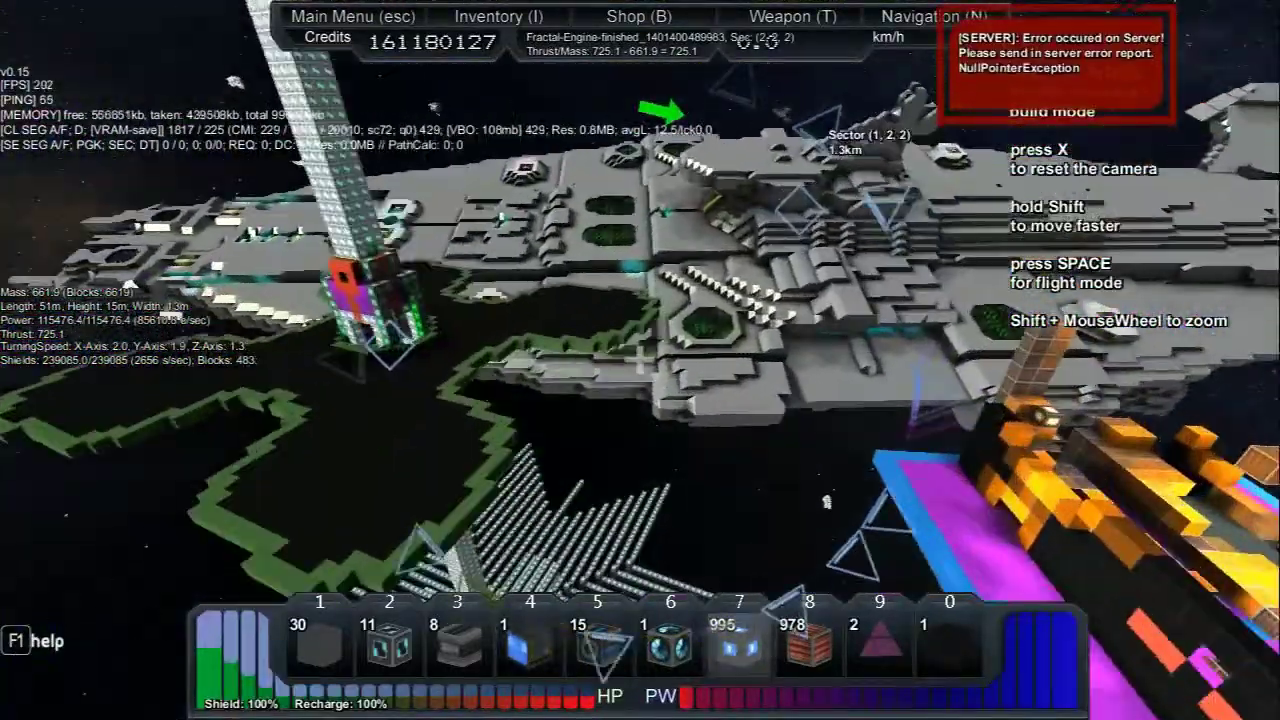
pyautogui.press('Tab')
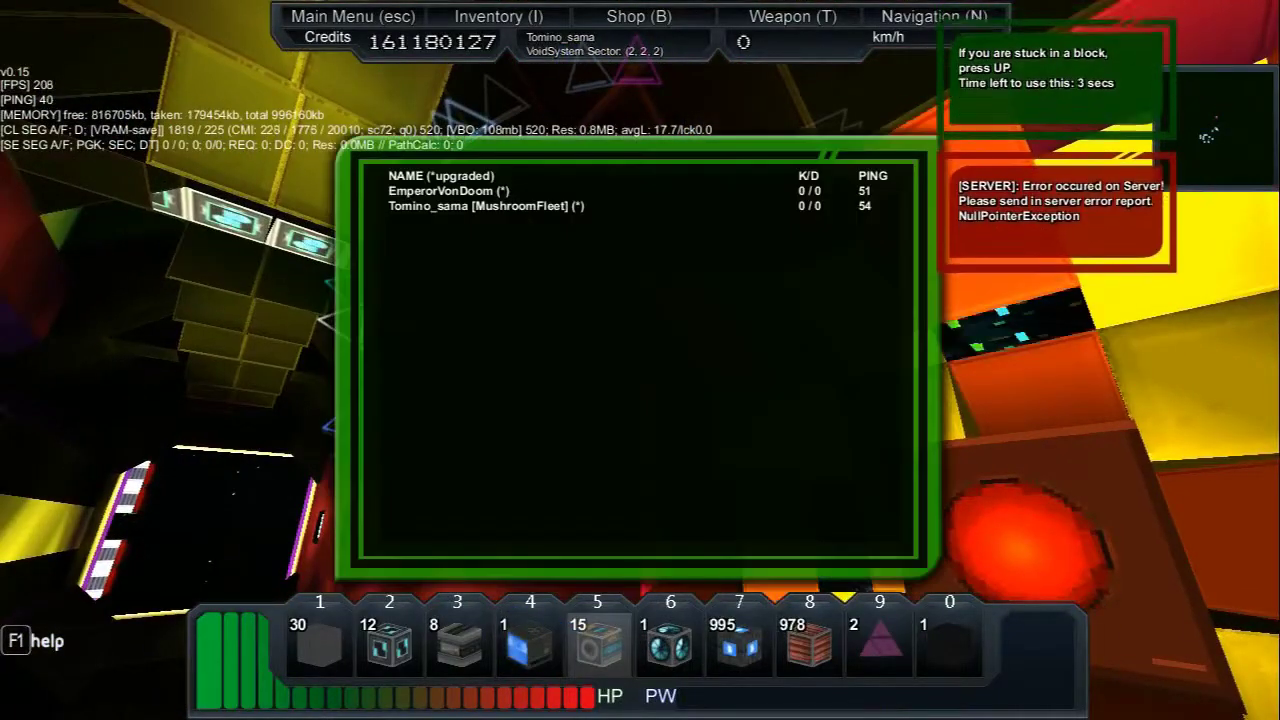
# Step: Close the connected-players list
pyautogui.press('Tab')
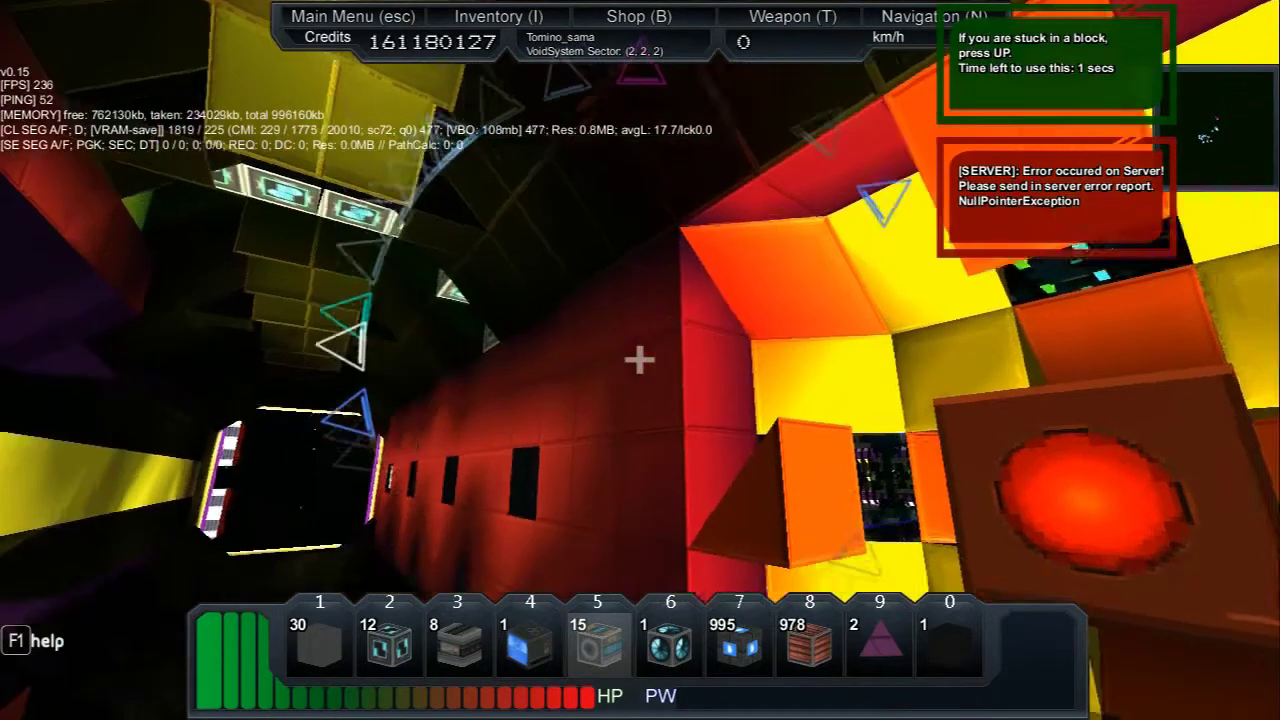